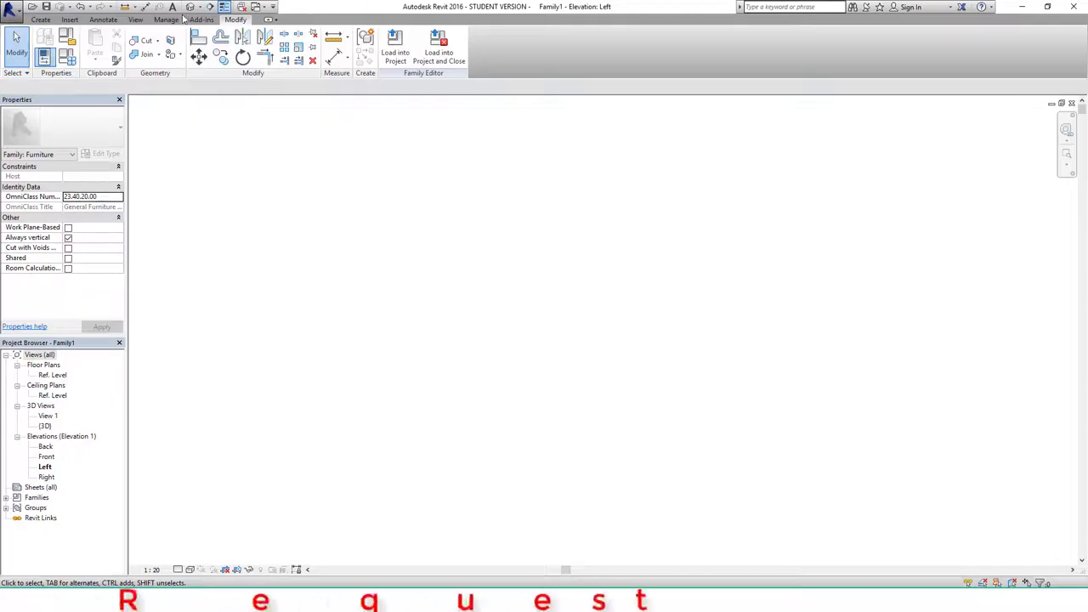
Switch to the {3D} view to display the finished mahogany table with its four legs.
click(191, 7)
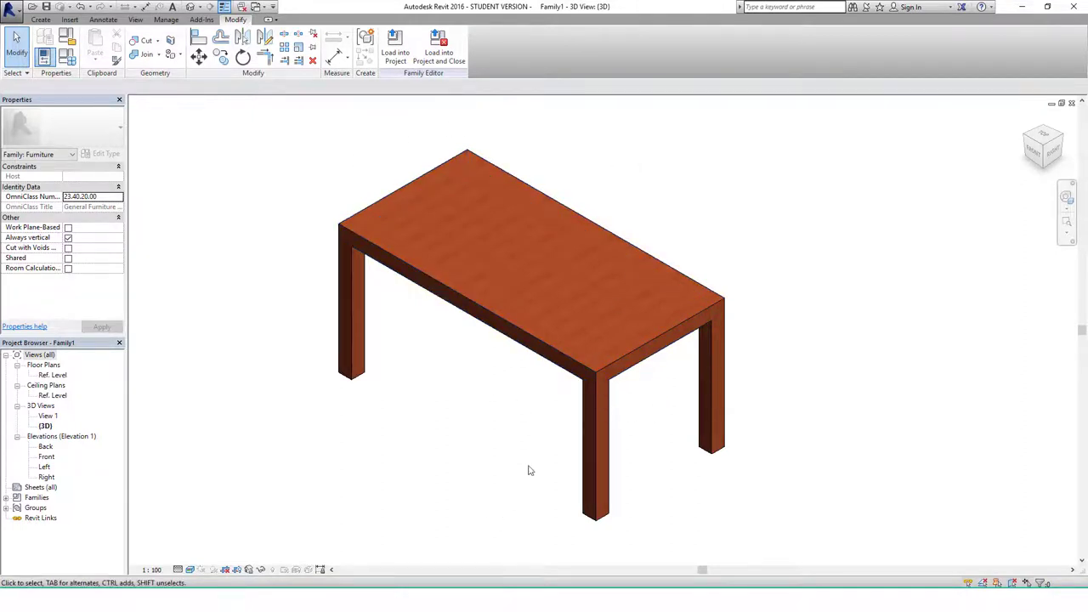
Orbit the 3D view to inspect the table from another angle.
mouse_move(512, 433)
shift+middle_down()
mouse_move(621, 371)
mouse_move(377, 365)
mouse_move(476, 432)
mouse_move(565, 451)
mouse_move(454, 430)
mouse_move(624, 430)
mouse_move(468, 440)
mouse_move(600, 354)
shift+middle_up()
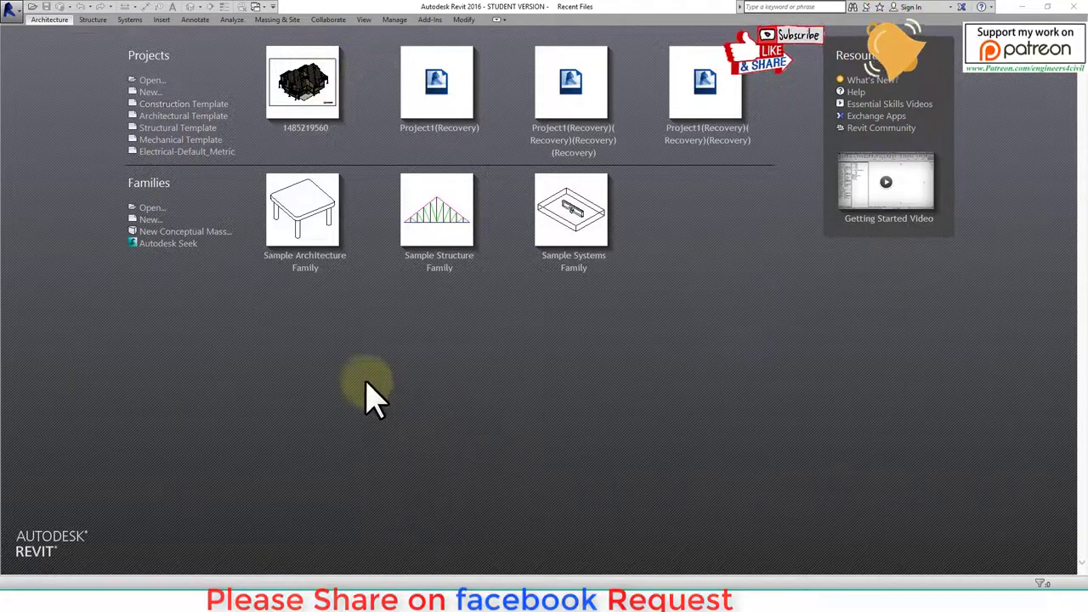
Start a new family and browse the template list, first trying Metric Railing Support.
drag(136, 41, 210, 274)
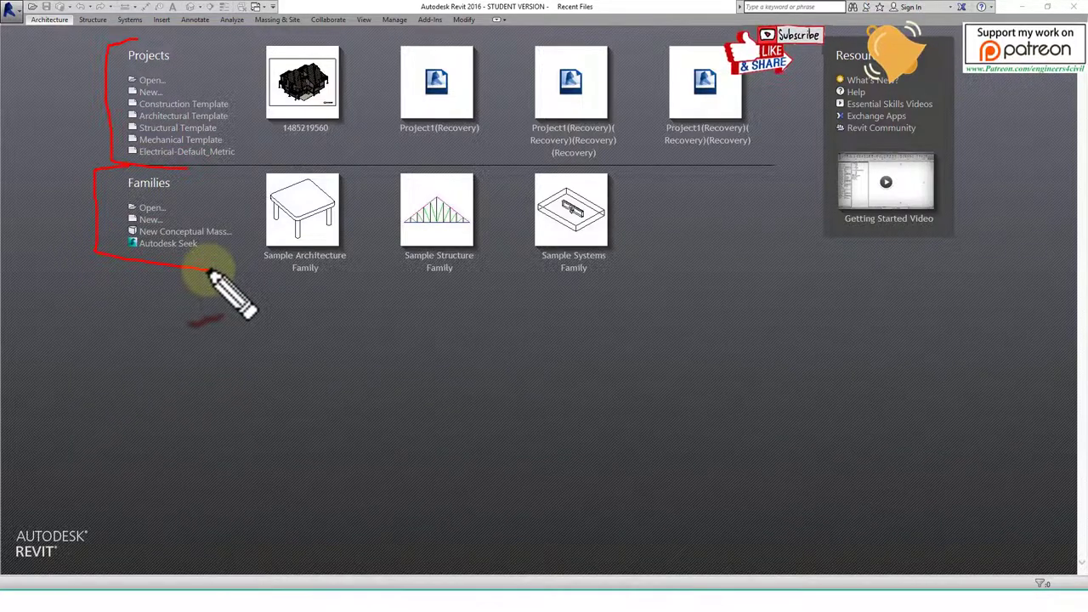
key(Escape)
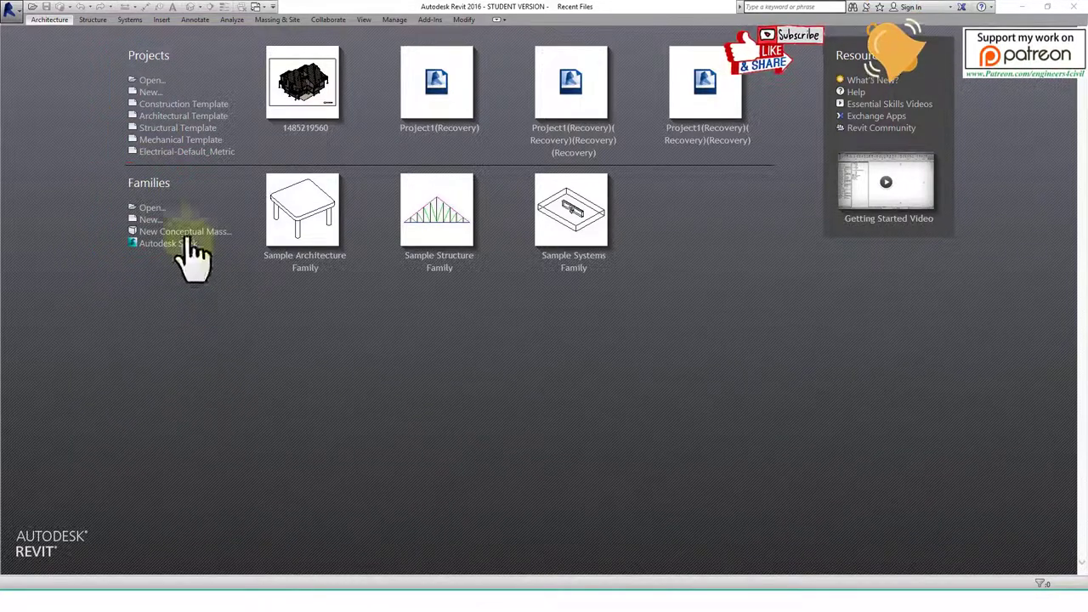
click(151, 220)
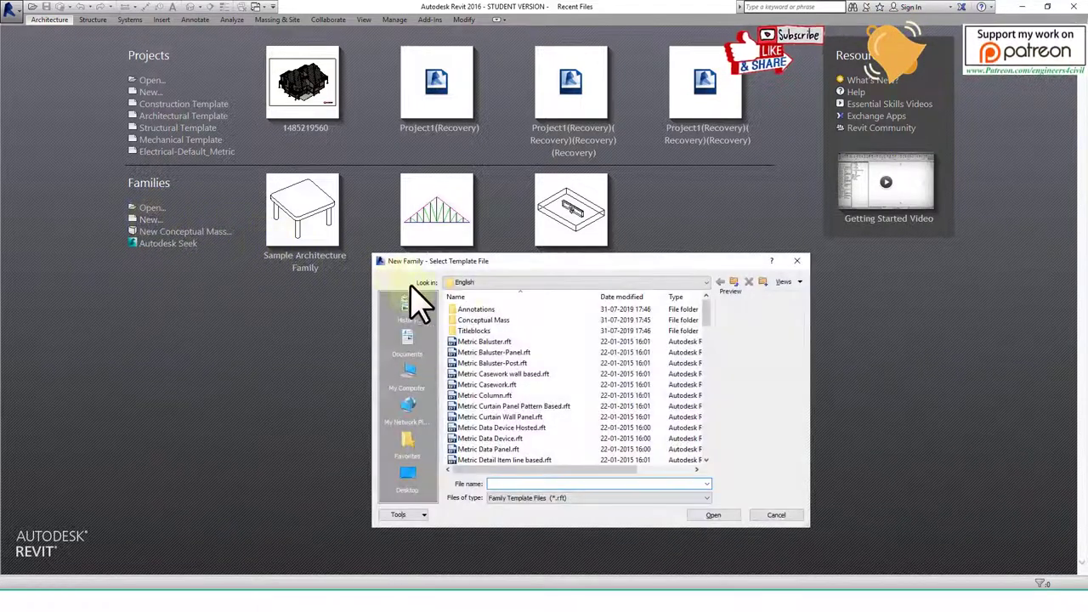
drag(644, 263, 623, 182)
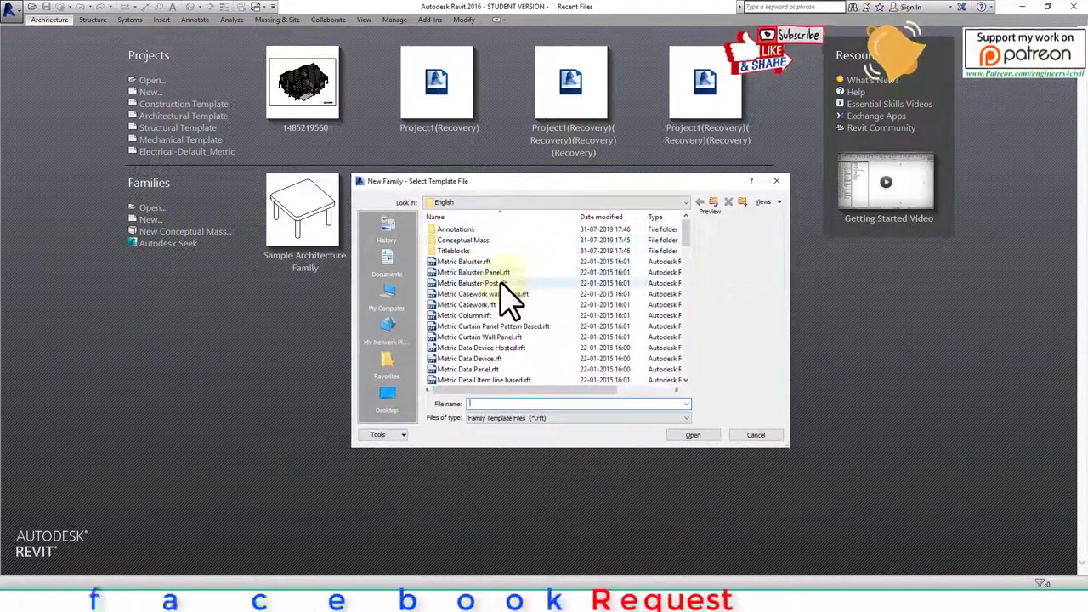
scroll(505, 297, down, 2)
scroll(499, 303, down, 3)
scroll(478, 328, down, 2)
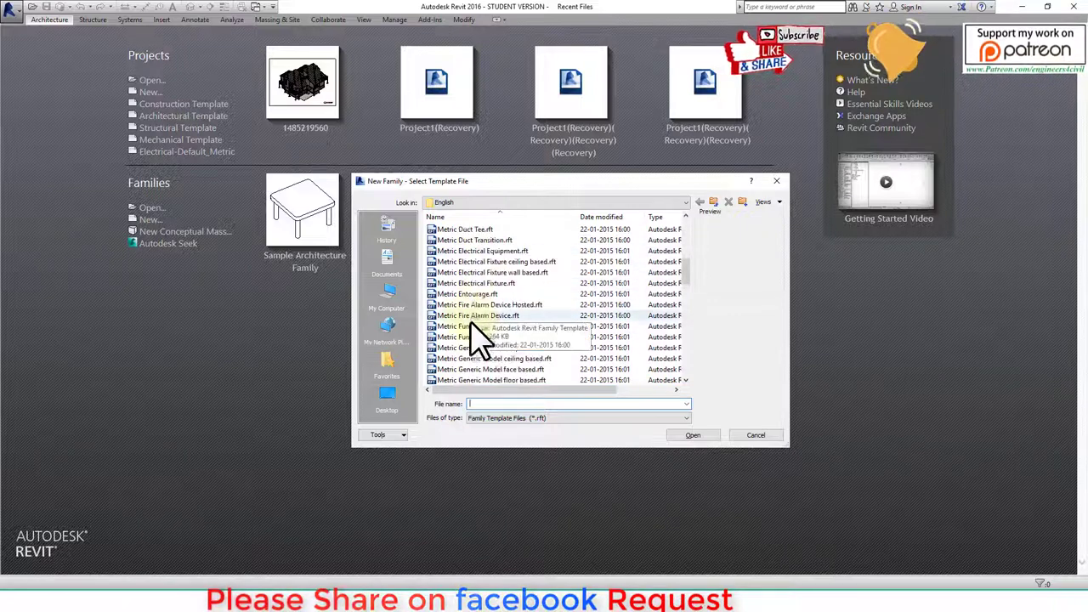
scroll(531, 372, down, 2)
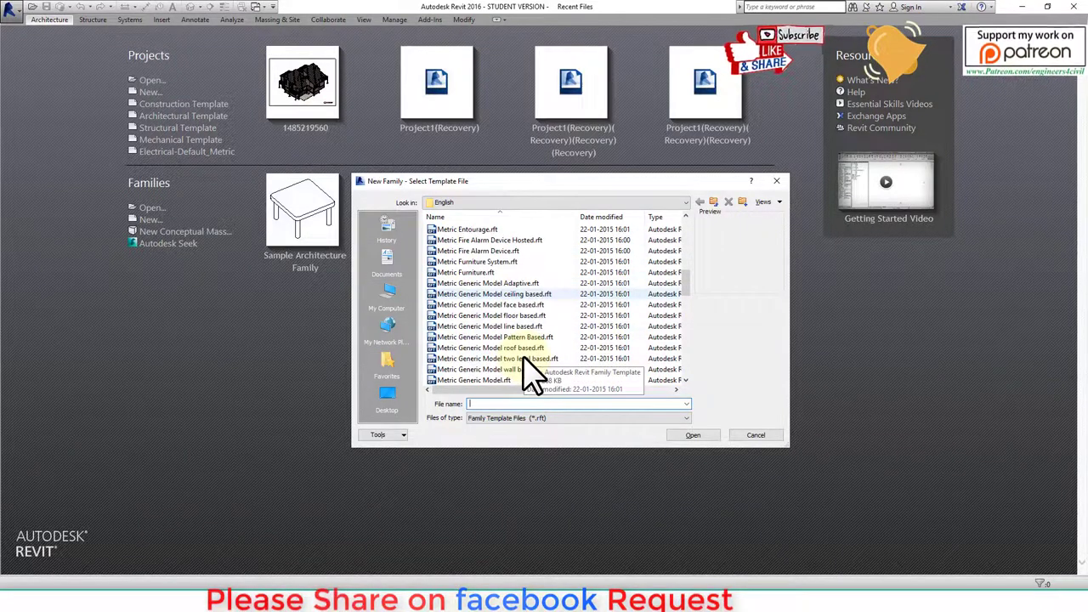
scroll(527, 371, down, 2)
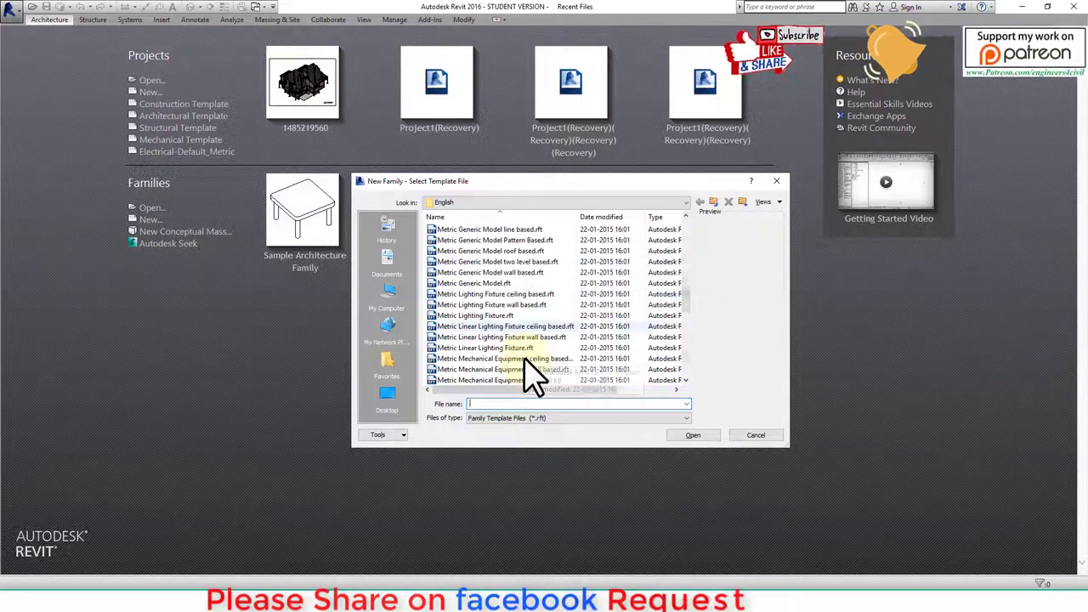
scroll(527, 371, down, 2)
scroll(527, 372, down, 2)
scroll(527, 375, down, 2)
click(478, 338)
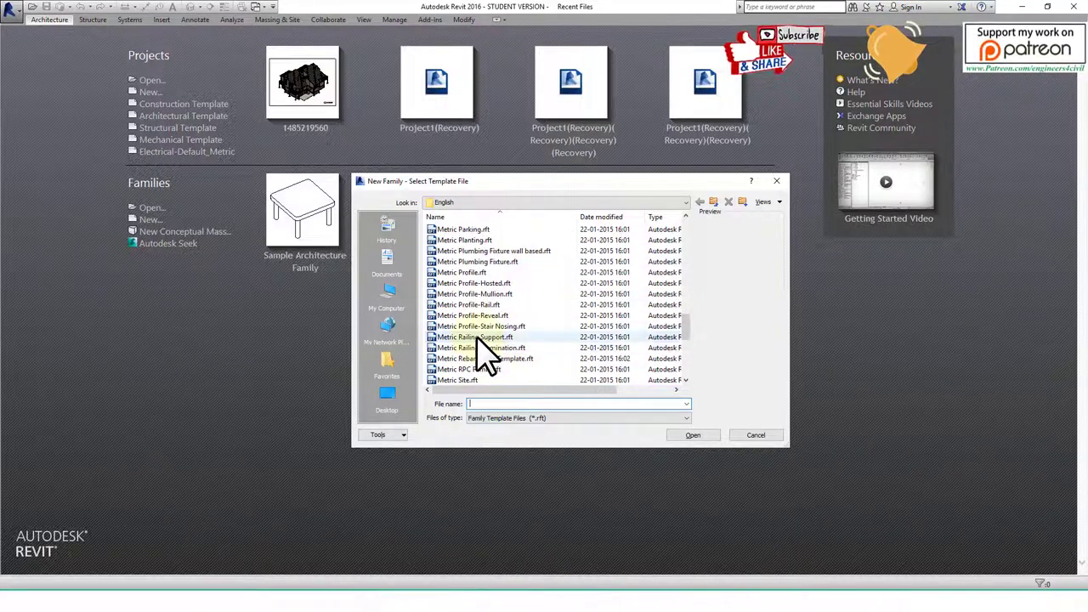
Pick the Metric Furniture.rft template instead and create the new family from it.
scroll(517, 359, up, 3)
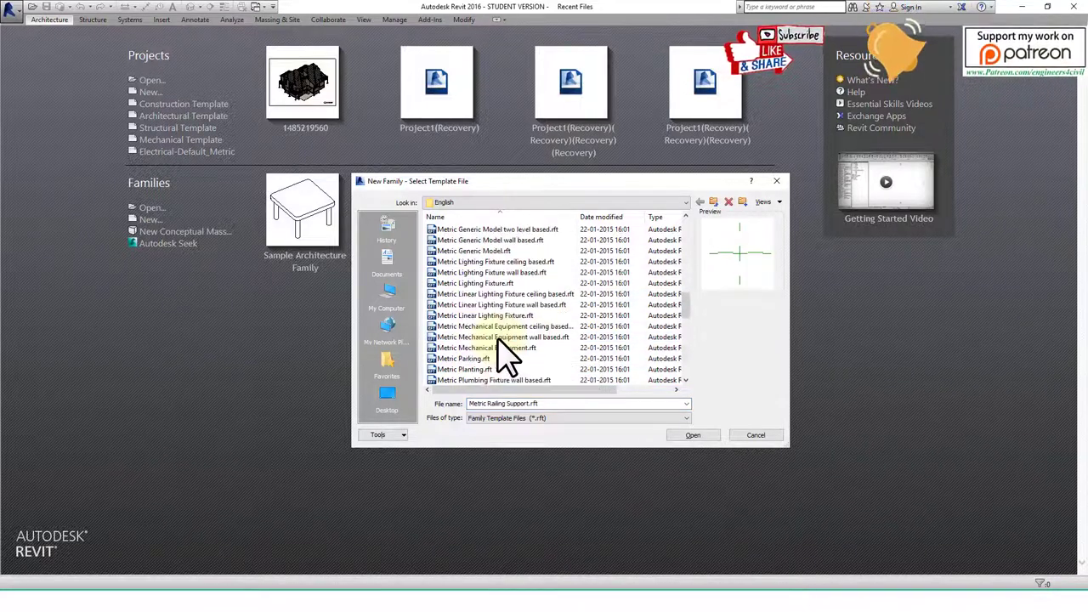
scroll(510, 359, up, 4)
scroll(506, 357, up, 4)
scroll(506, 357, down, 4)
scroll(506, 357, down, 3)
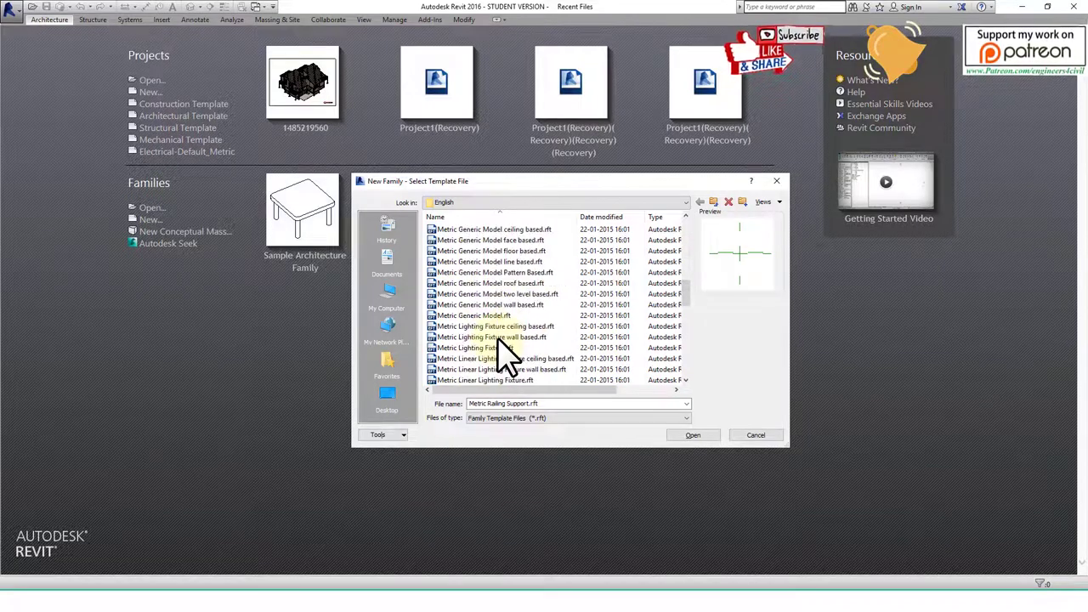
scroll(506, 357, up, 5)
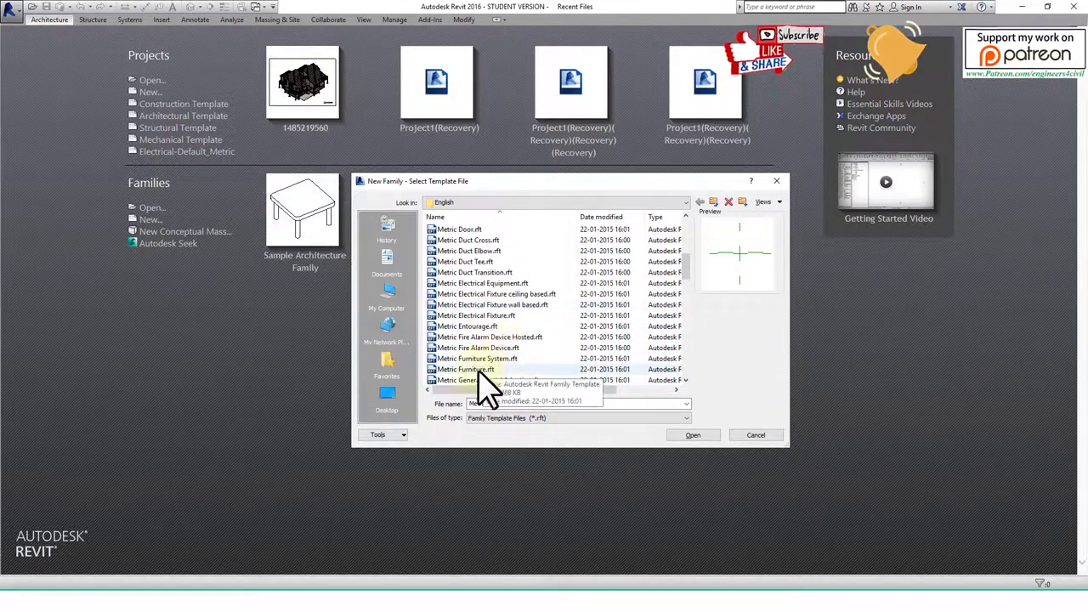
click(476, 370)
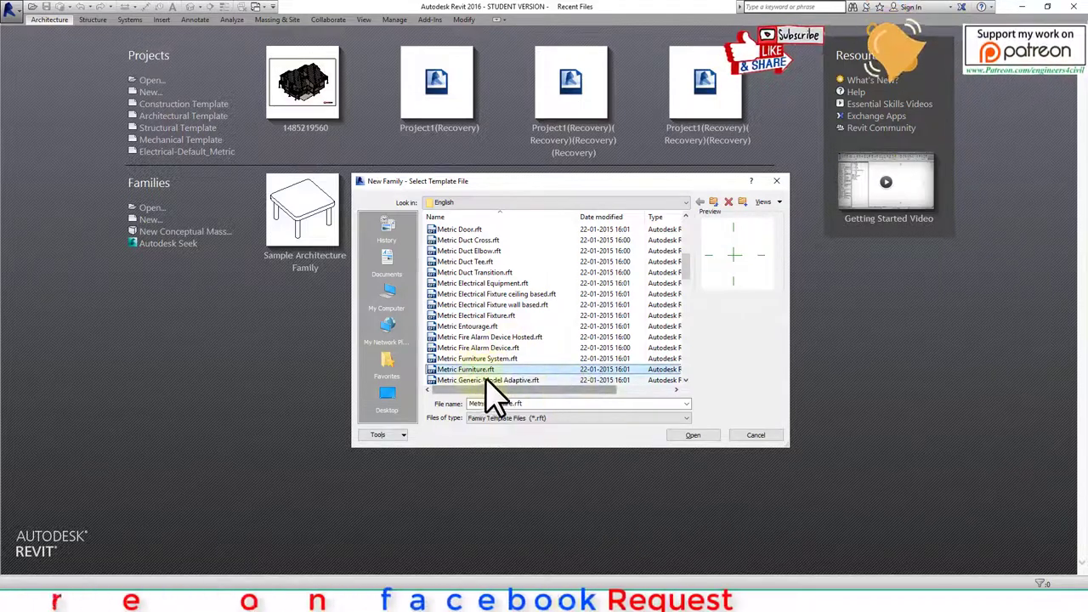
click(690, 435)
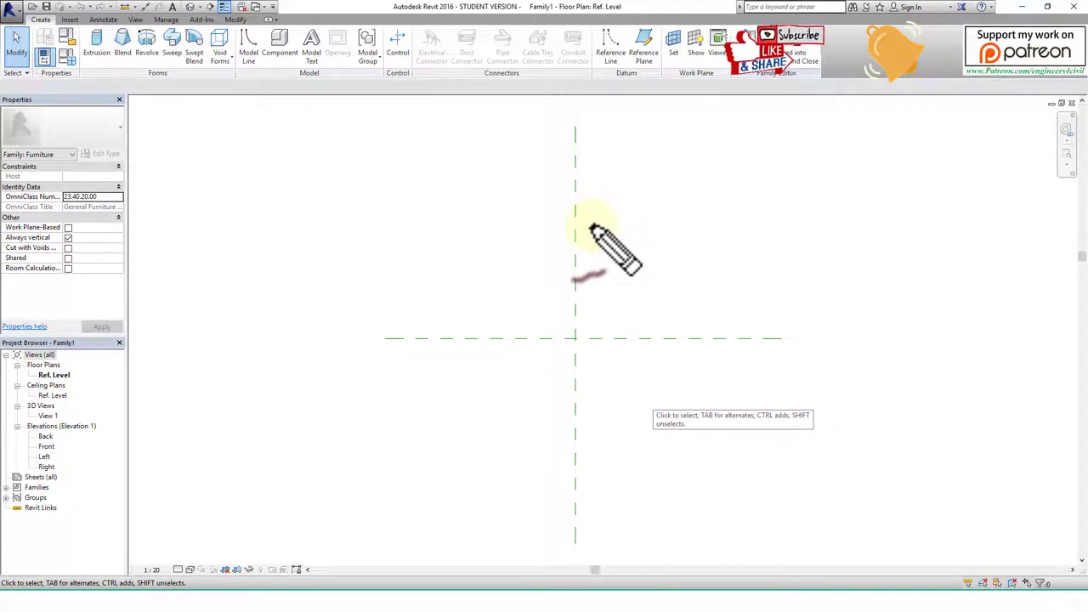
drag(576, 126, 589, 506)
drag(376, 340, 811, 326)
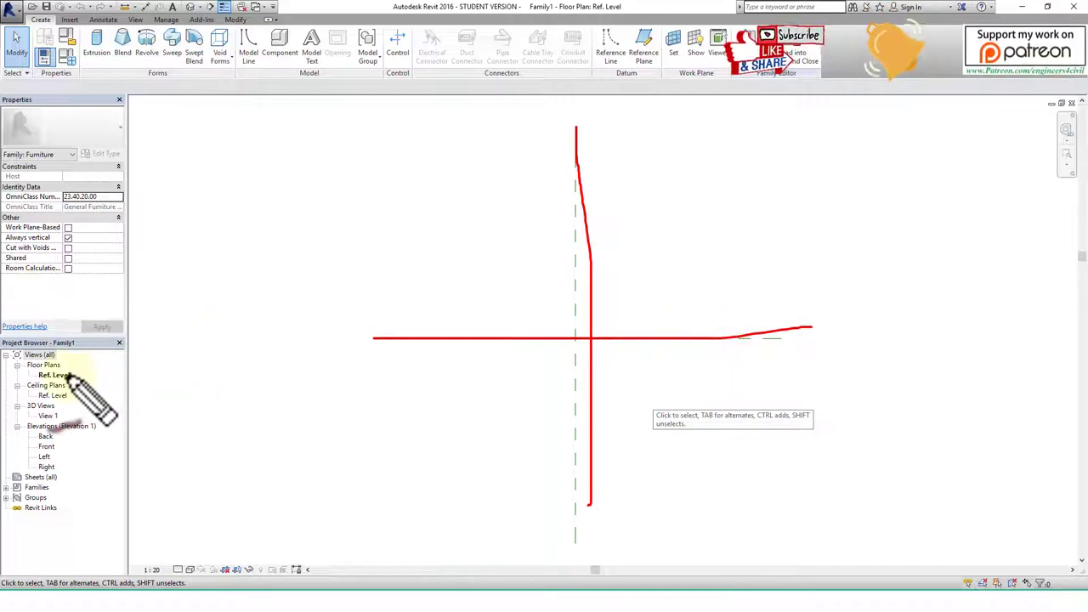
drag(72, 377, 170, 327)
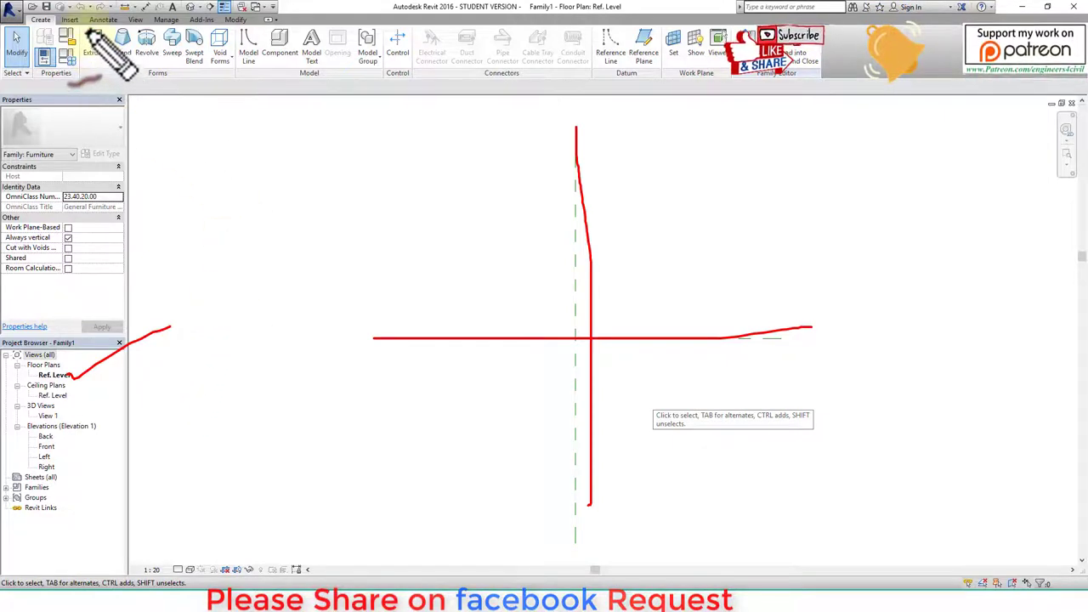
mouse_move(86, 31)
mouse_down()
mouse_move(82, 76)
mouse_move(241, 70)
mouse_move(244, 38)
mouse_move(83, 37)
mouse_up()
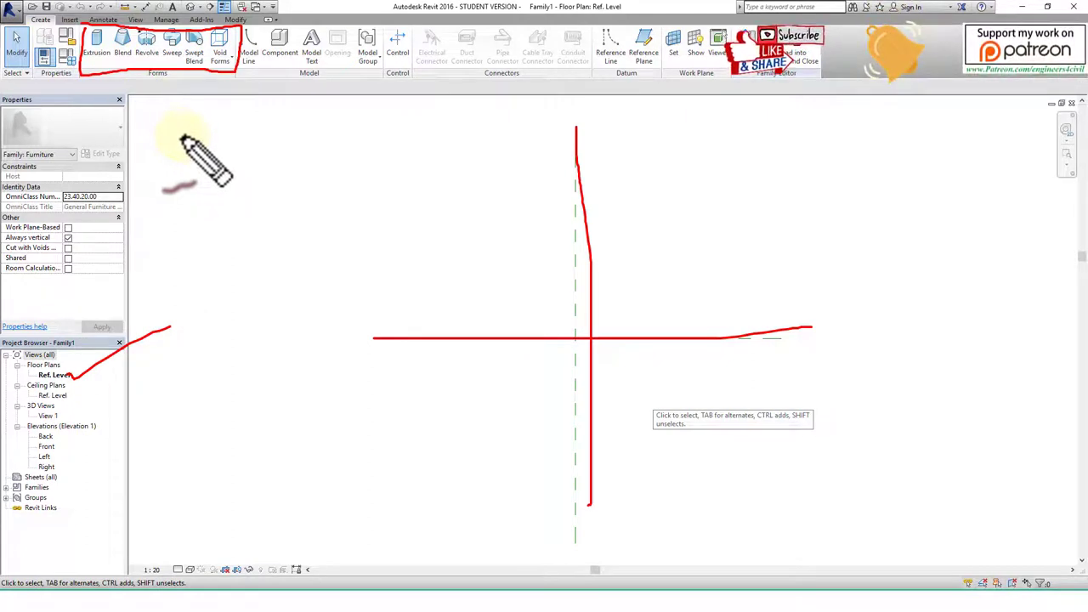
key(e)
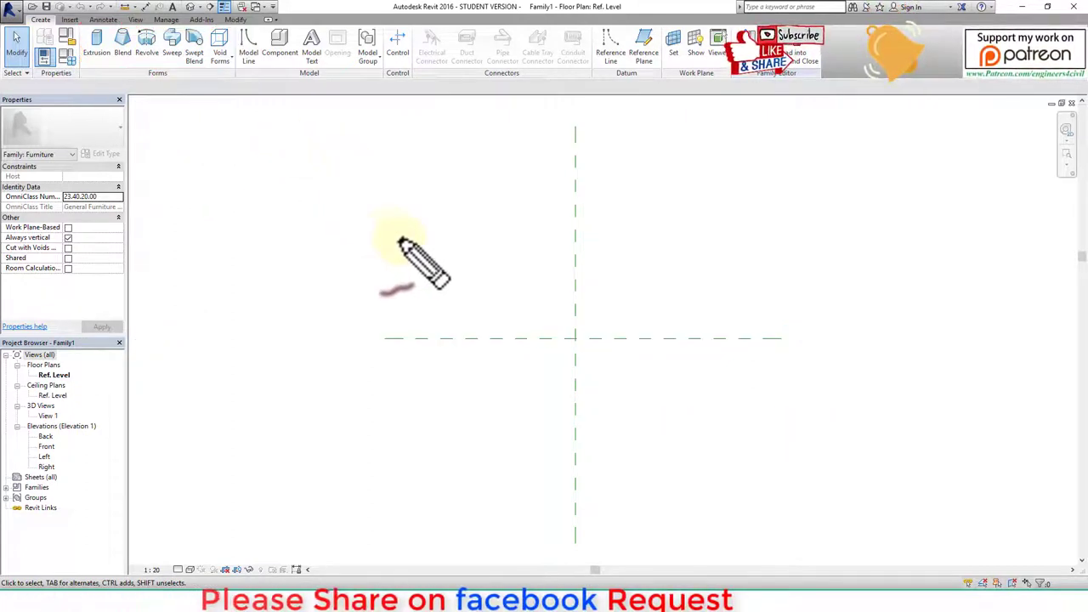
drag(267, 204, 588, 186)
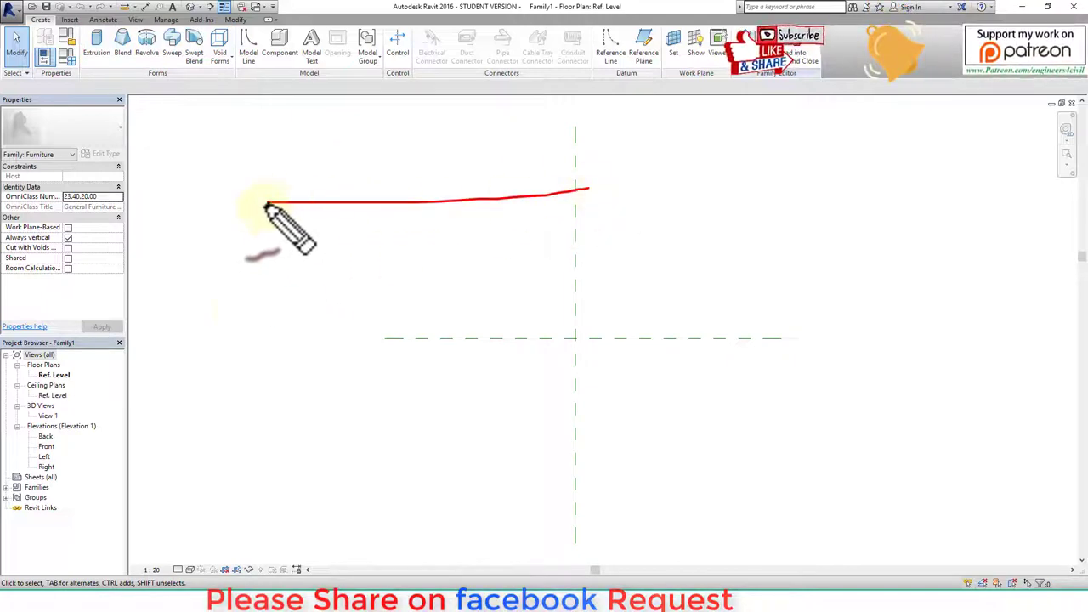
mouse_move(267, 205)
mouse_down()
mouse_move(216, 335)
mouse_move(539, 311)
mouse_move(581, 187)
mouse_up()
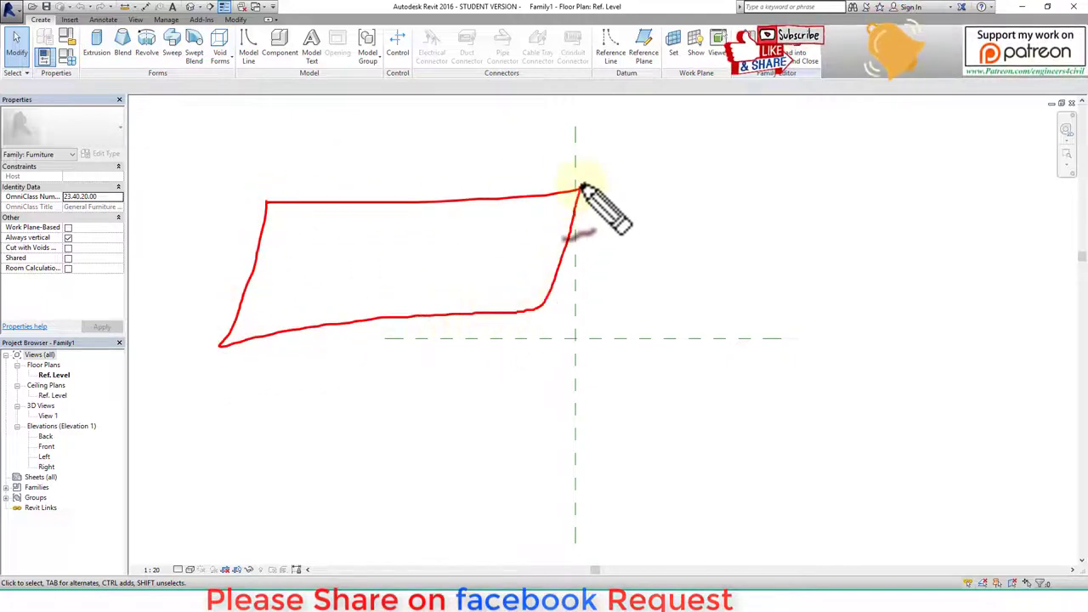
mouse_move(388, 167)
mouse_down()
mouse_move(461, 191)
mouse_move(566, 166)
mouse_up()
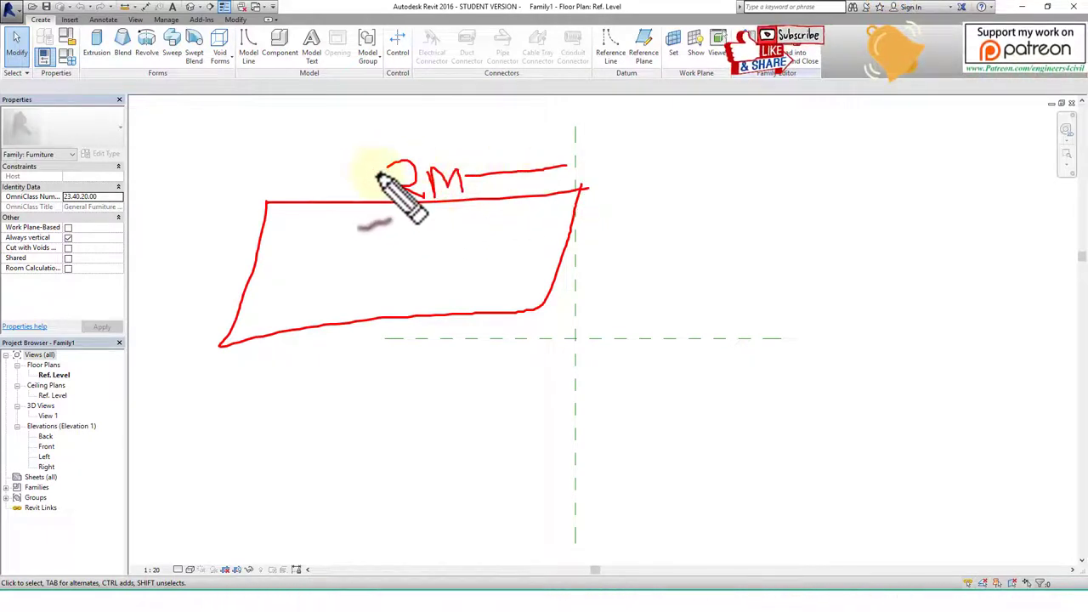
drag(379, 173, 276, 165)
mouse_move(554, 311)
mouse_down()
mouse_move(602, 311)
mouse_move(592, 268)
mouse_move(625, 231)
mouse_up()
mouse_move(626, 188)
mouse_down()
mouse_move(619, 222)
mouse_move(648, 183)
mouse_up()
drag(221, 347, 228, 425)
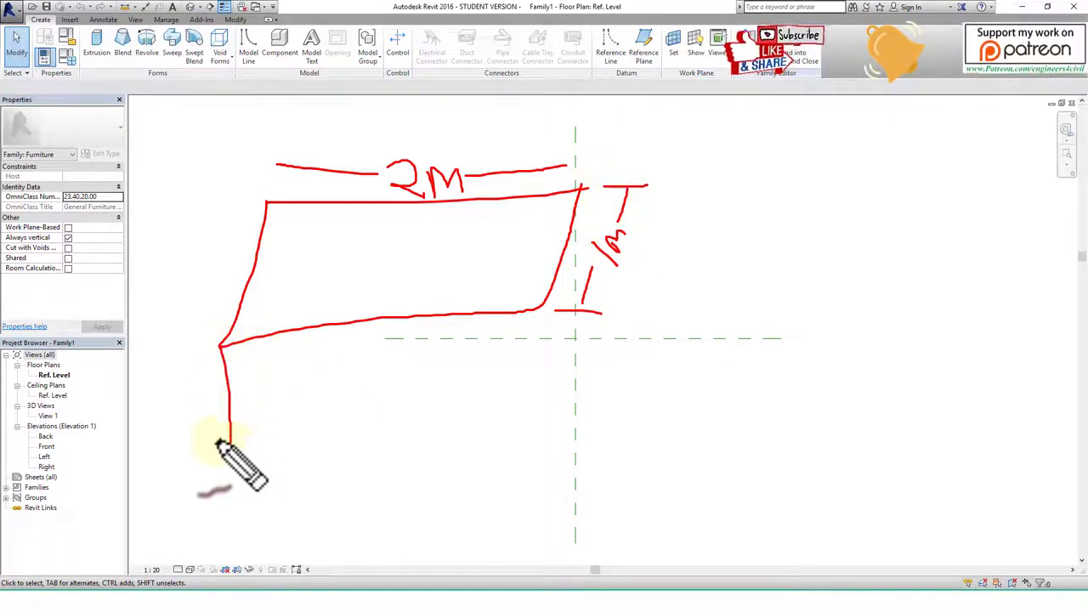
drag(175, 382, 183, 412)
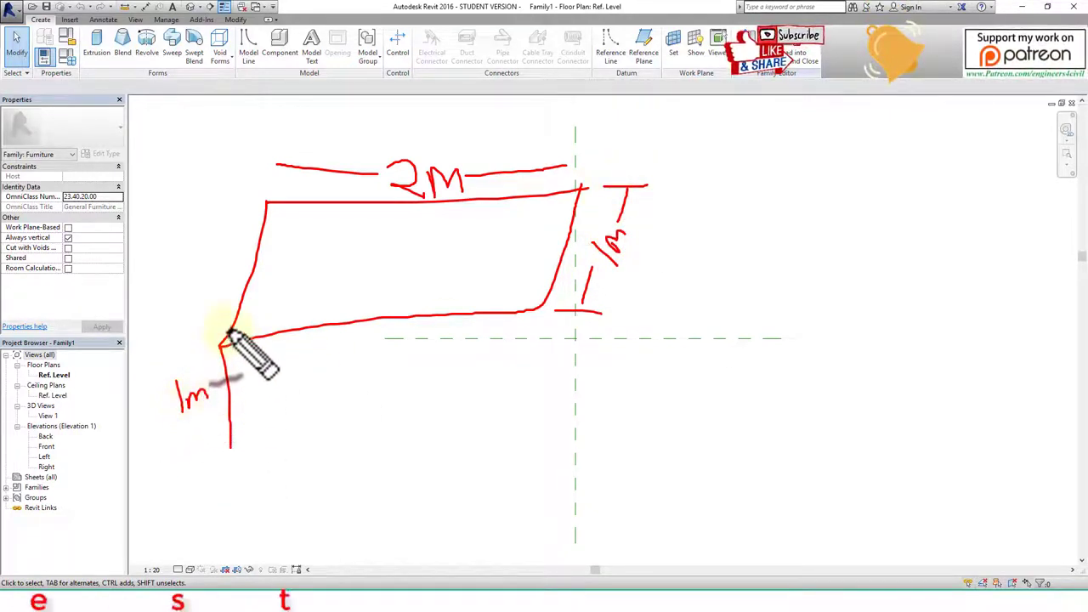
mouse_move(226, 330)
mouse_down()
mouse_move(250, 346)
mouse_move(222, 320)
mouse_move(264, 345)
mouse_up()
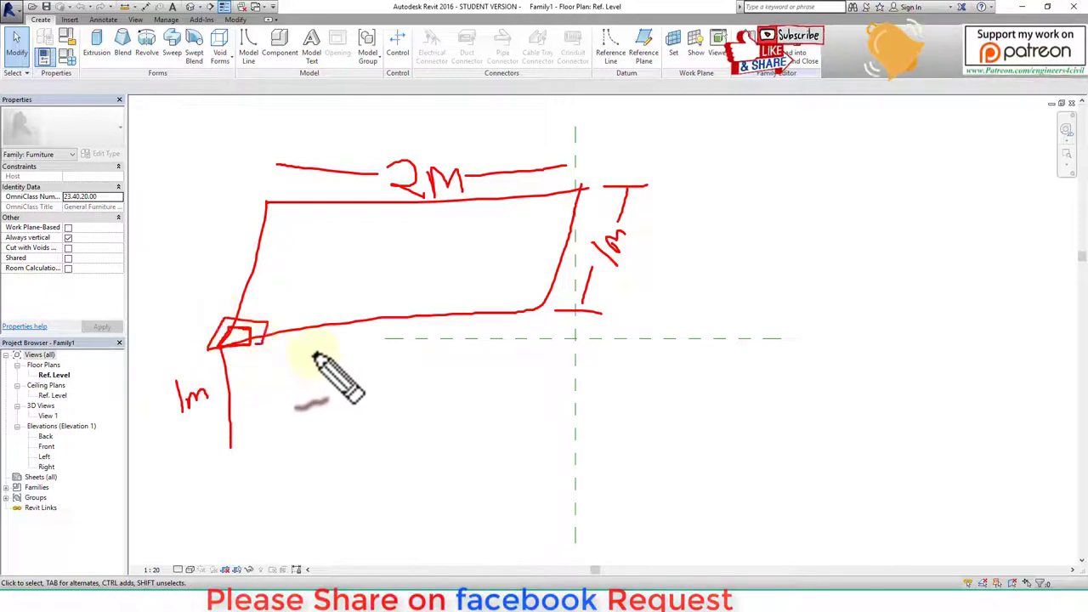
key(Escape)
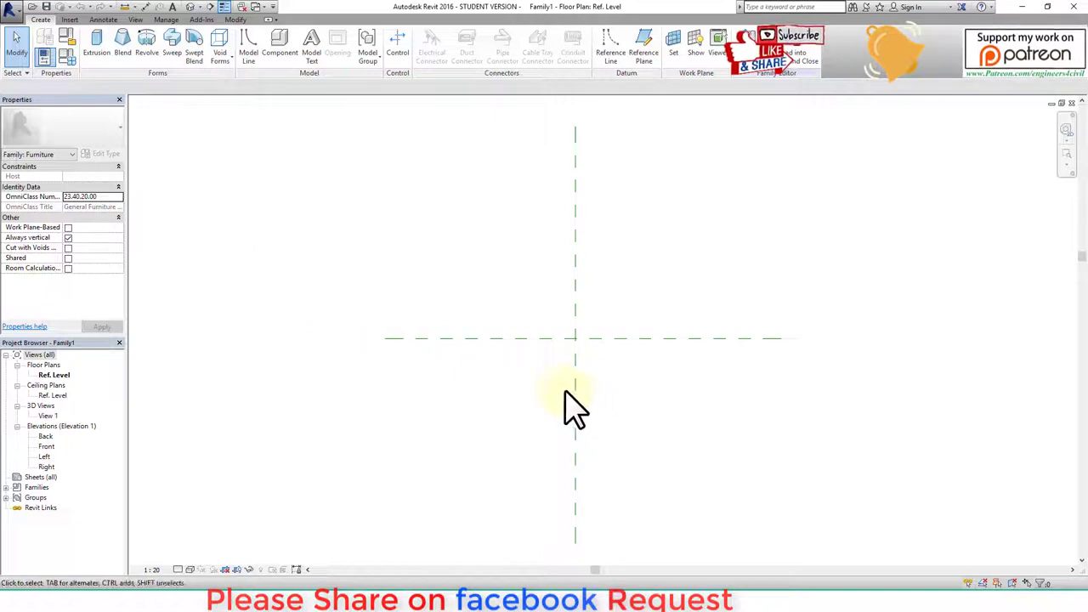
middle_drag(594, 430, 529, 425)
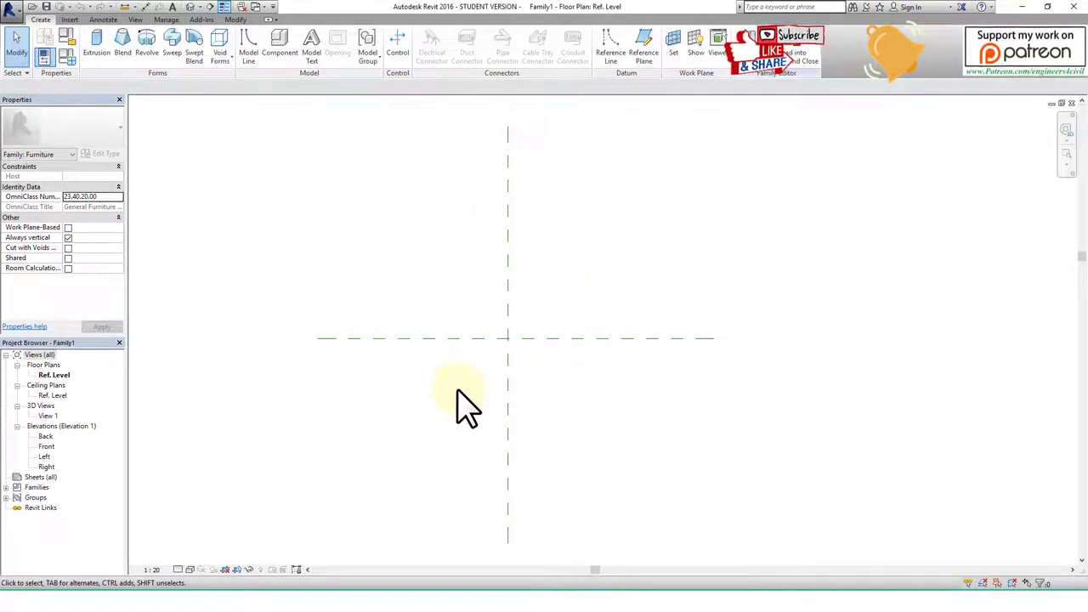
key(ctrl+2)
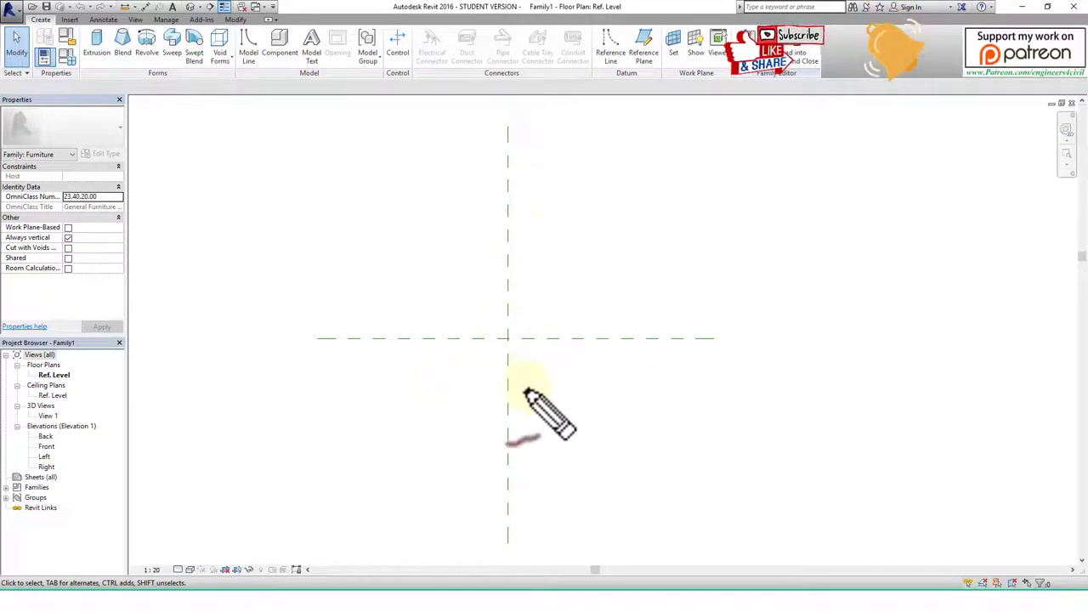
drag(569, 144, 570, 480)
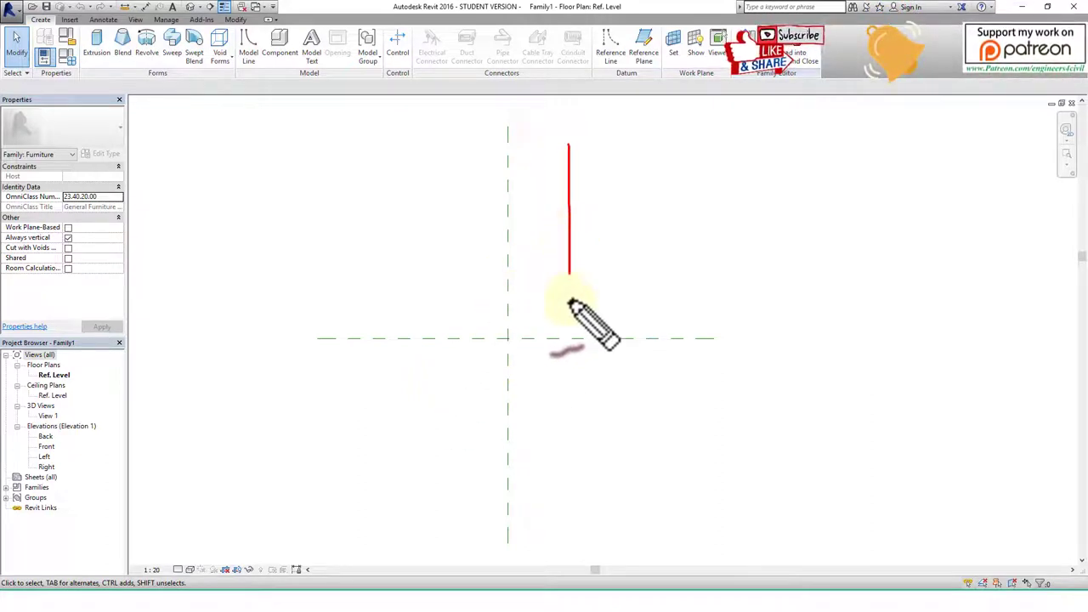
drag(436, 140, 455, 467)
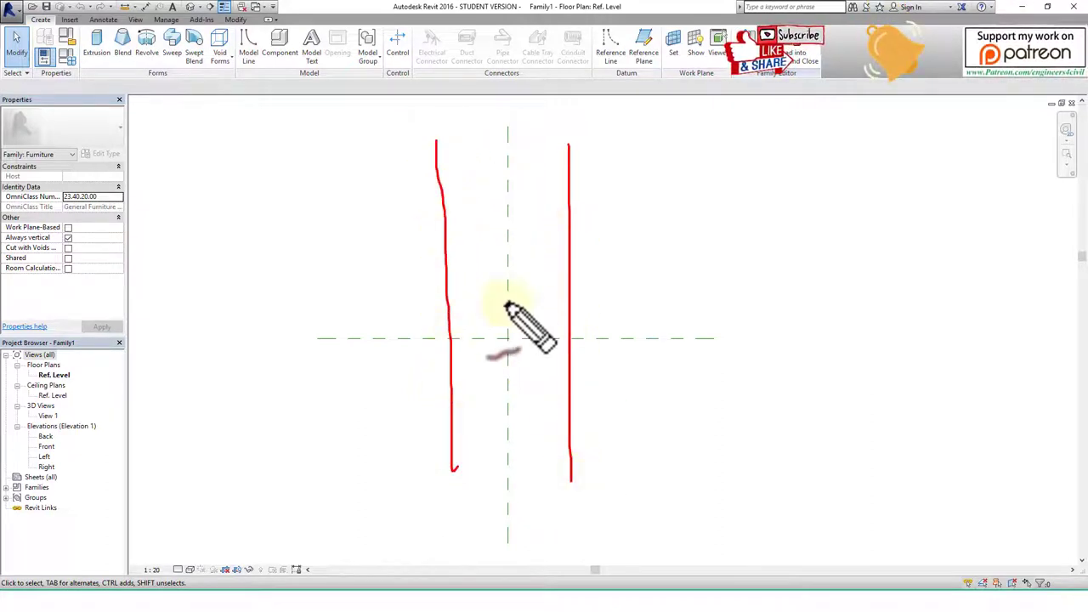
mouse_move(442, 191)
mouse_down()
mouse_move(459, 181)
mouse_move(463, 214)
mouse_move(570, 197)
mouse_move(560, 206)
mouse_up()
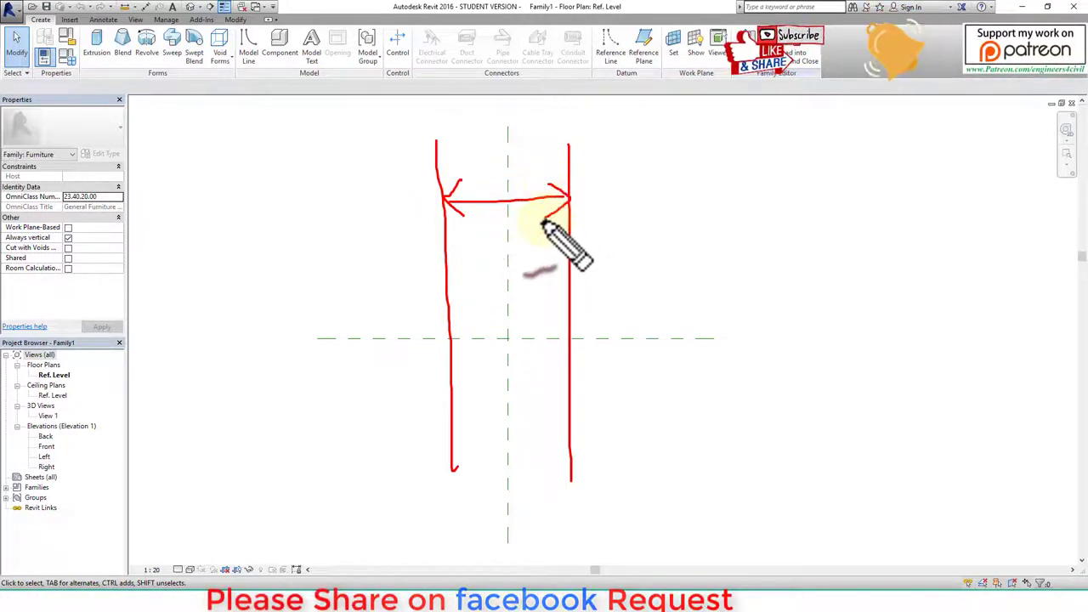
key(Escape)
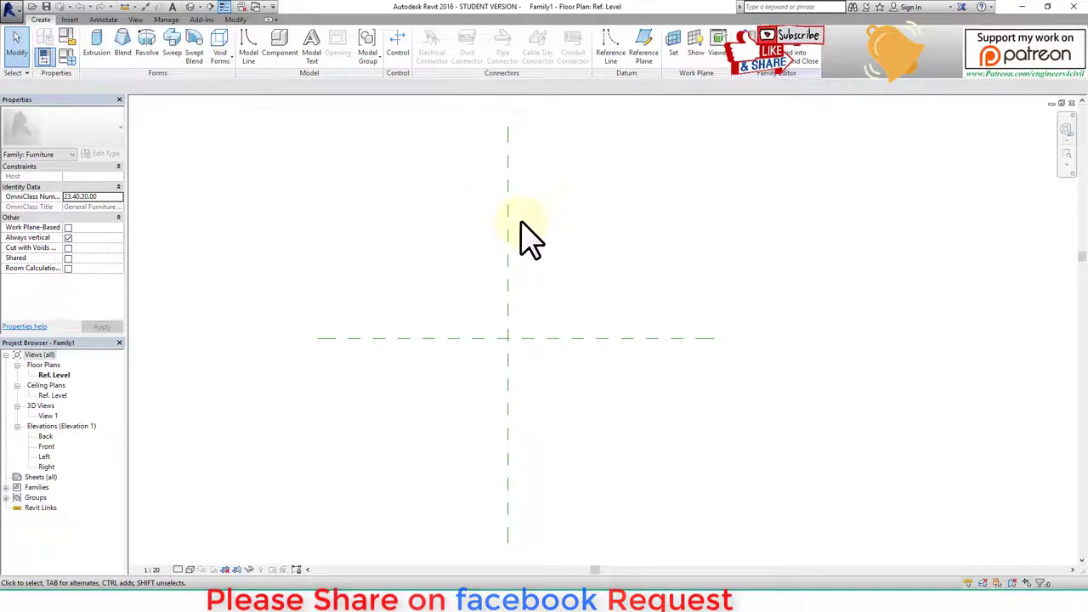
Using UN, set length units to meters rounded to 2 decimal places.
key(u)
key(n)
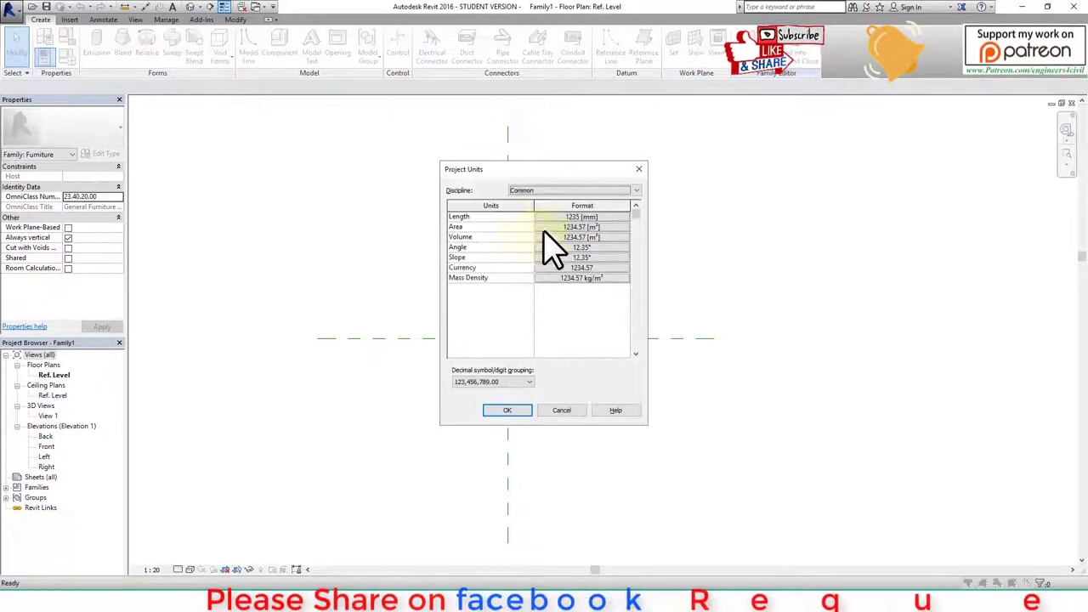
click(580, 216)
click(593, 236)
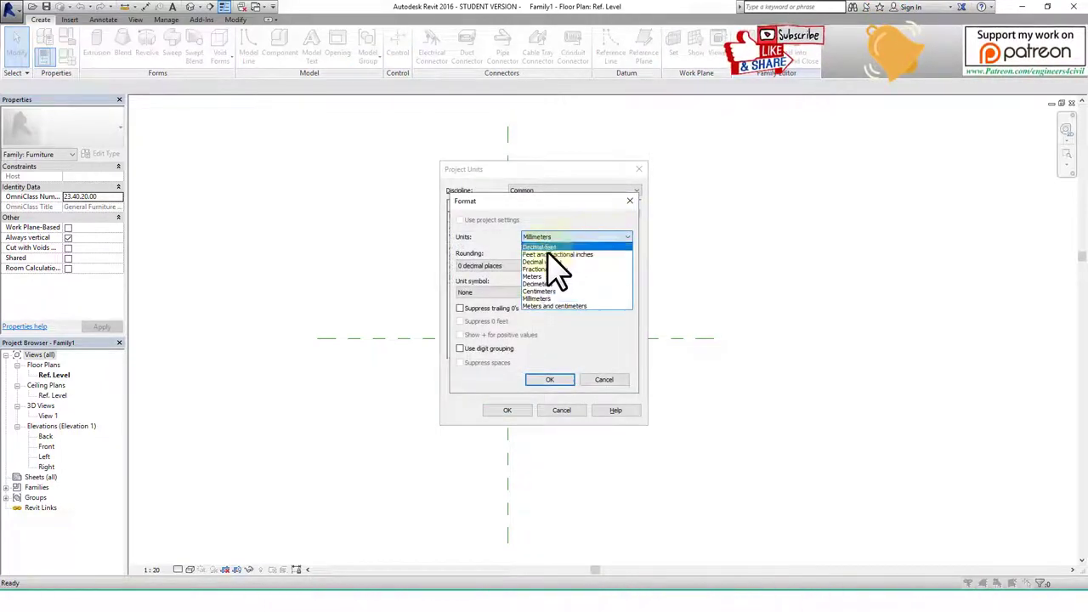
click(544, 276)
click(503, 292)
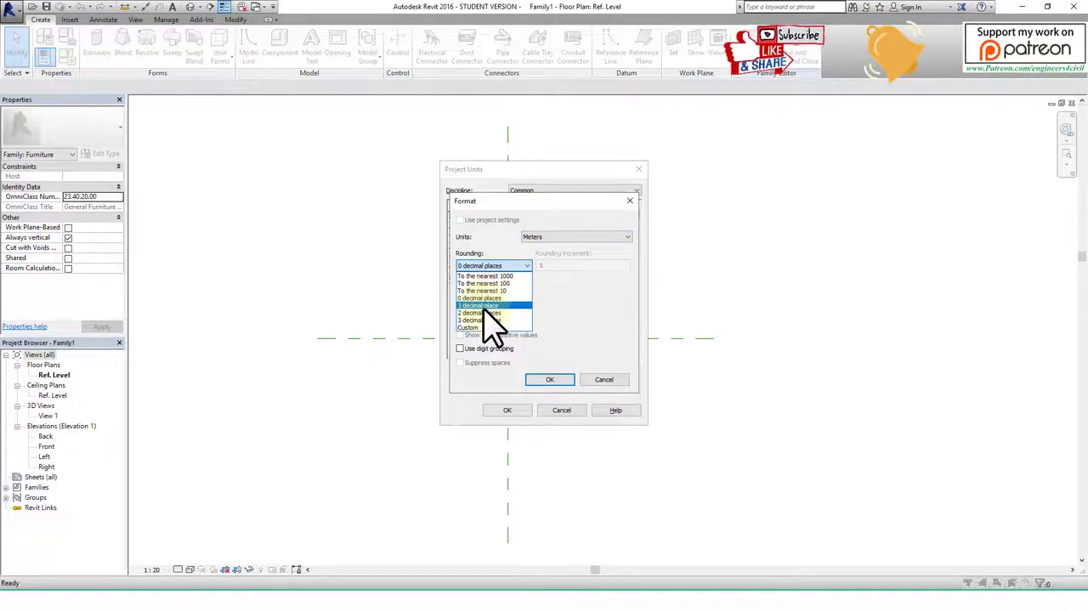
click(483, 313)
click(544, 379)
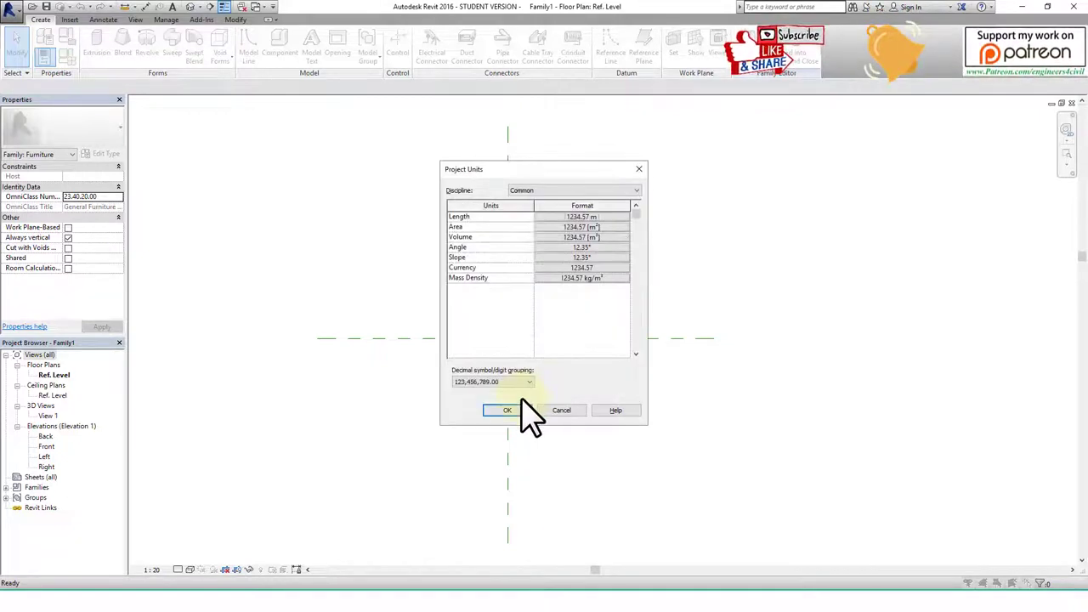
click(514, 408)
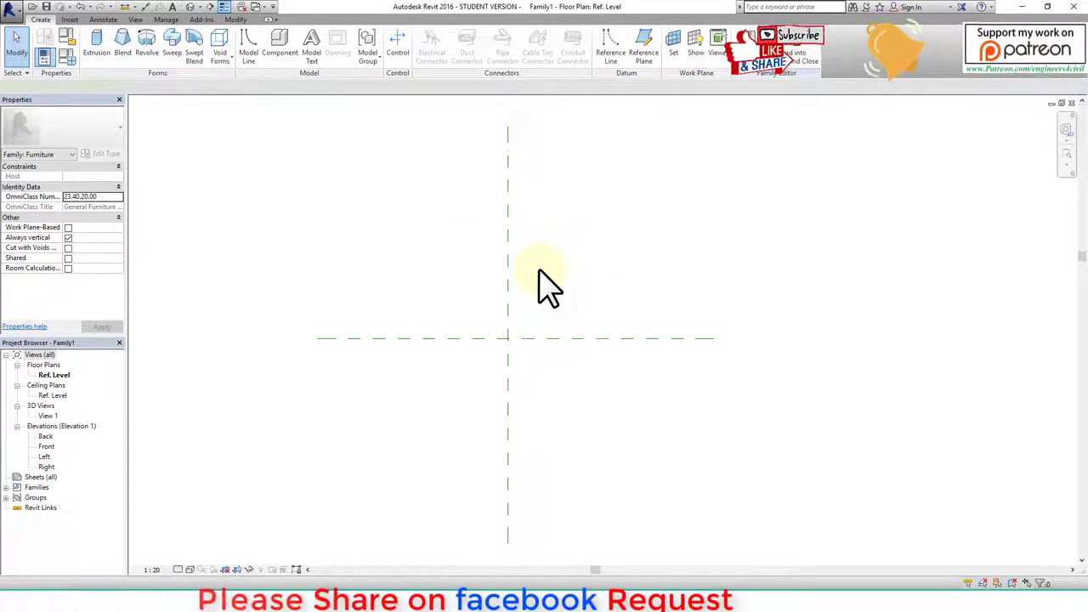
With RP and Pick Lines, add a reference plane offset 1 m from the vertical centre plane.
key(r)
key(p)
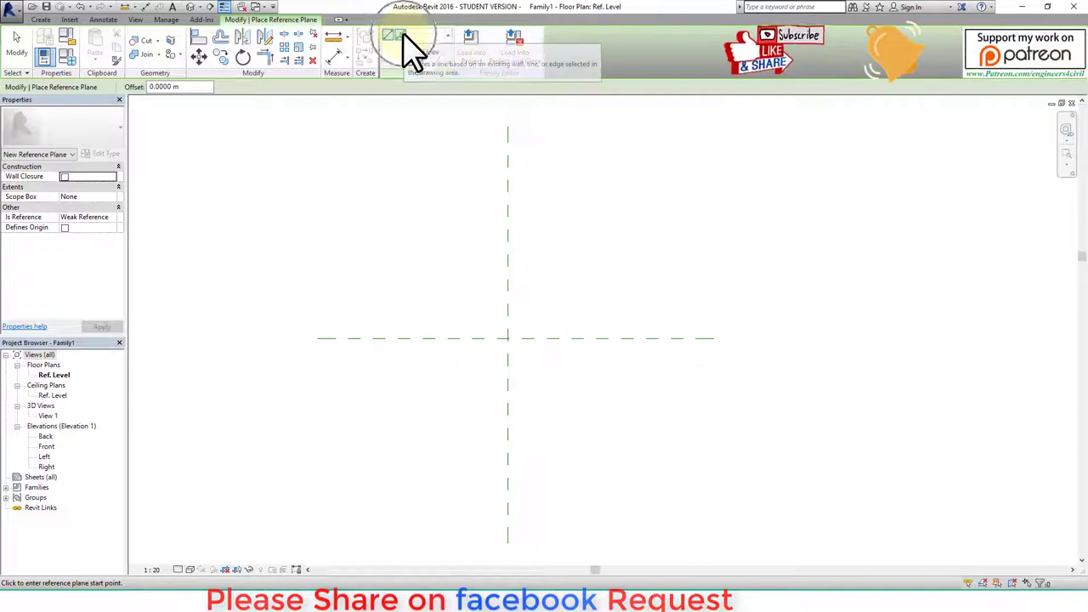
click(403, 36)
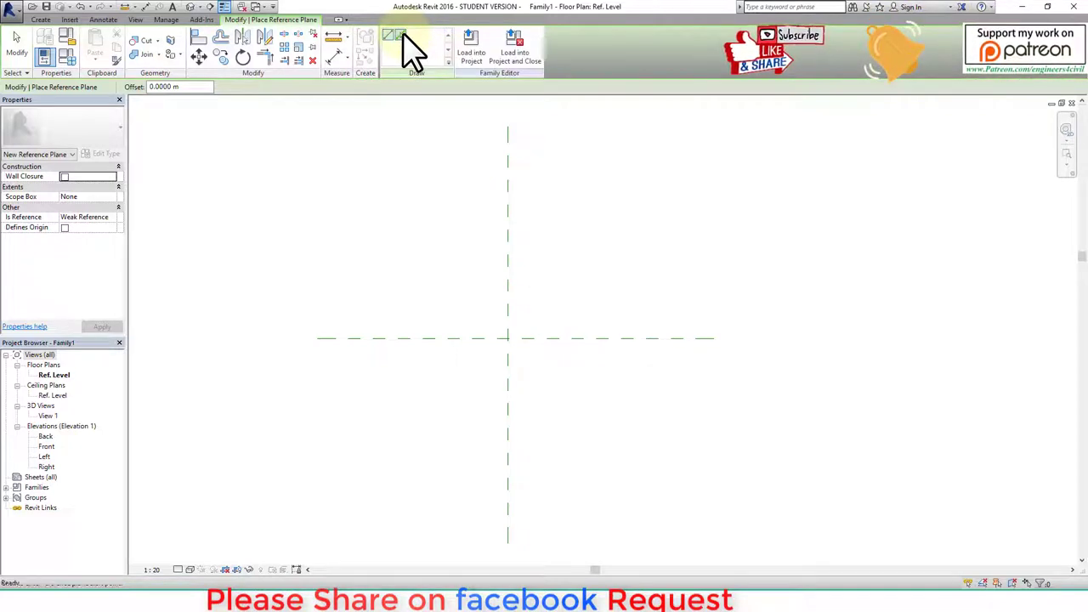
click(158, 88)
text(1)
key(Return)
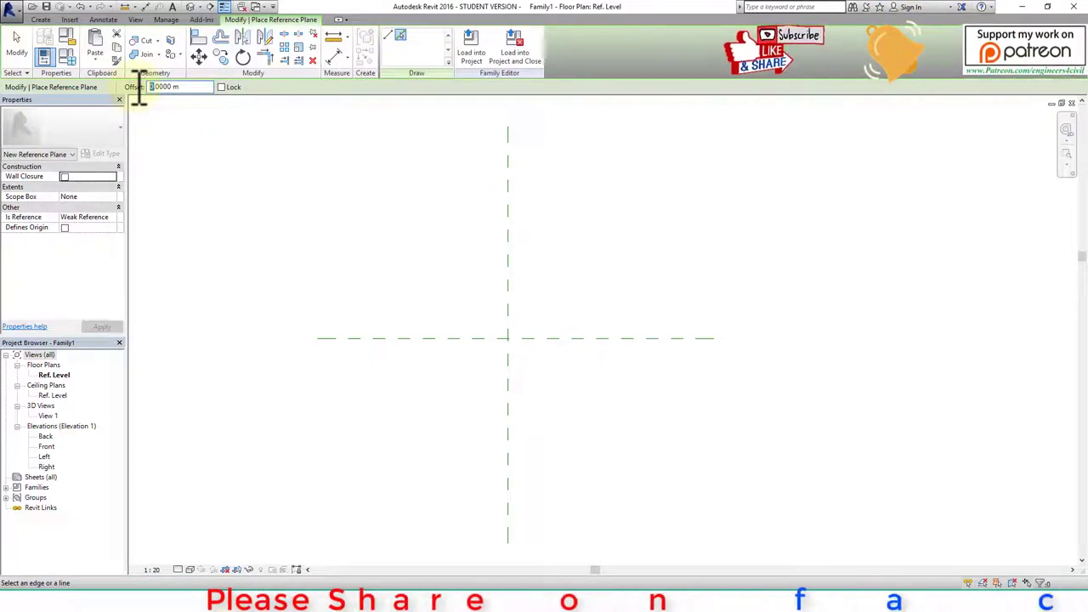
click(502, 247)
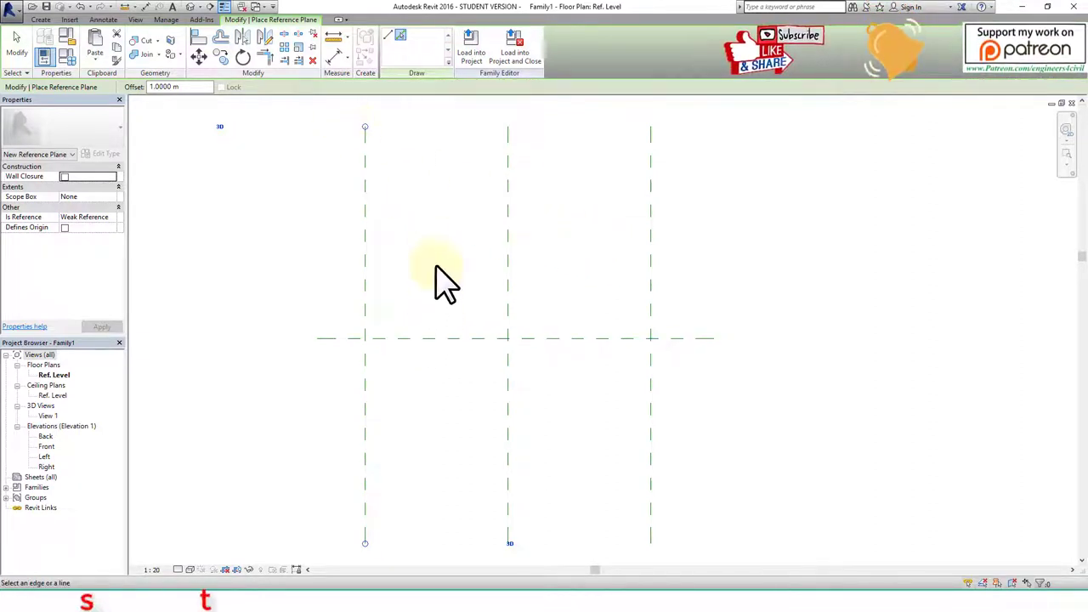
Add a reference plane offset 0.5 m below the horizontal centre plane.
double_click(149, 88)
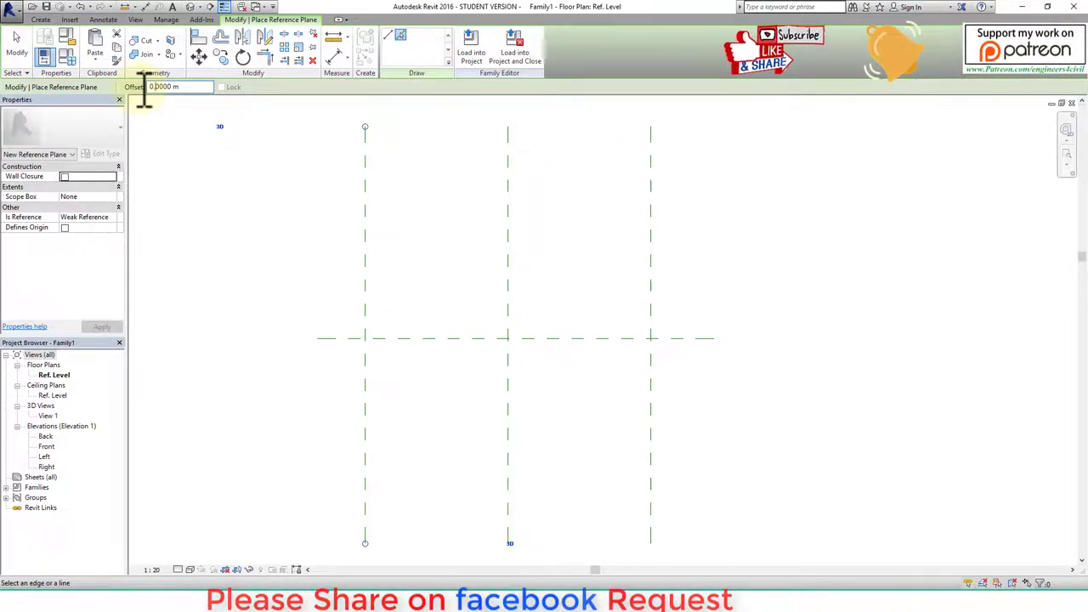
click(473, 355)
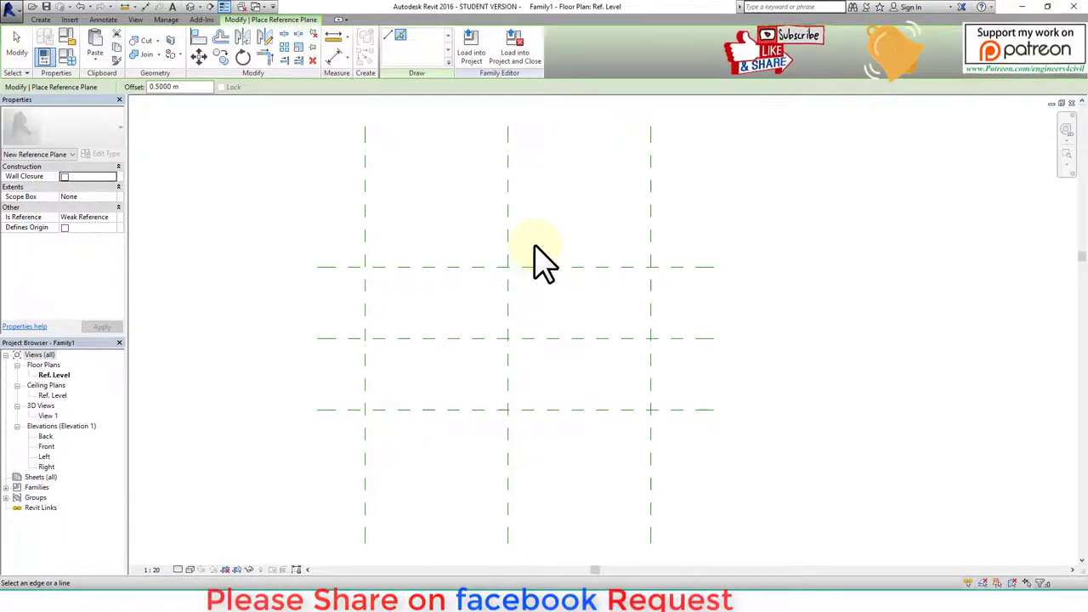
key(Escape)
key(d)
key(i)
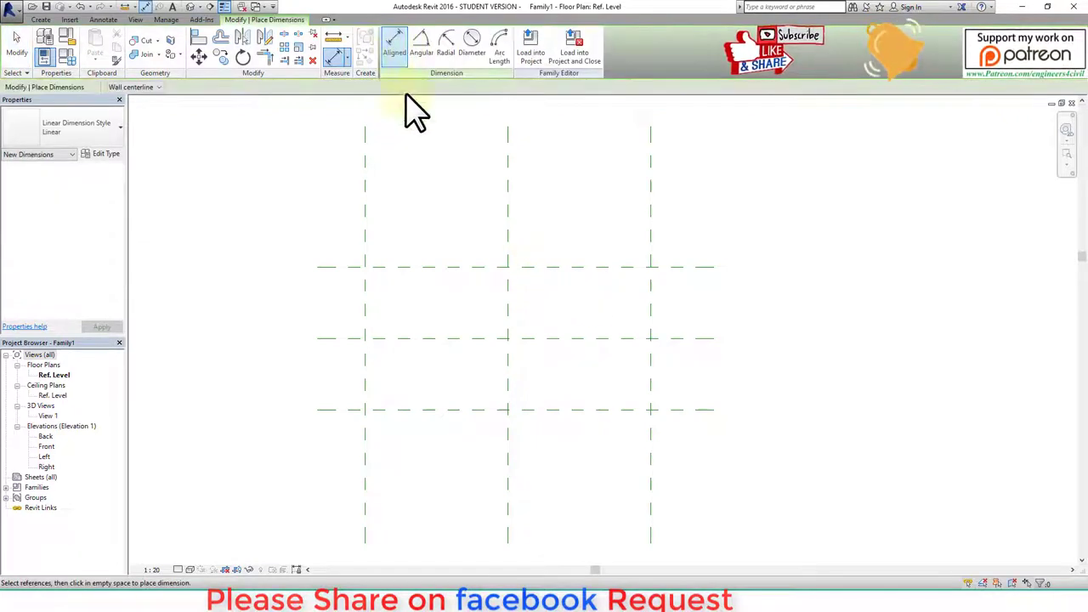
Chain-dimension the three vertical planes (1.00 m segments) and three horizontal planes (0.50 m segments).
click(366, 211)
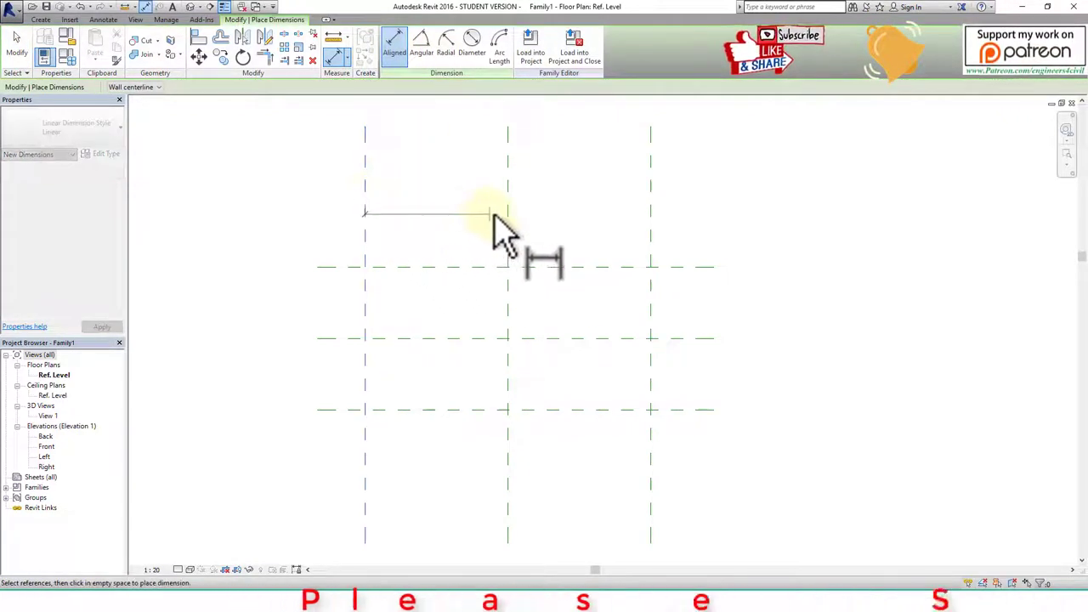
click(517, 210)
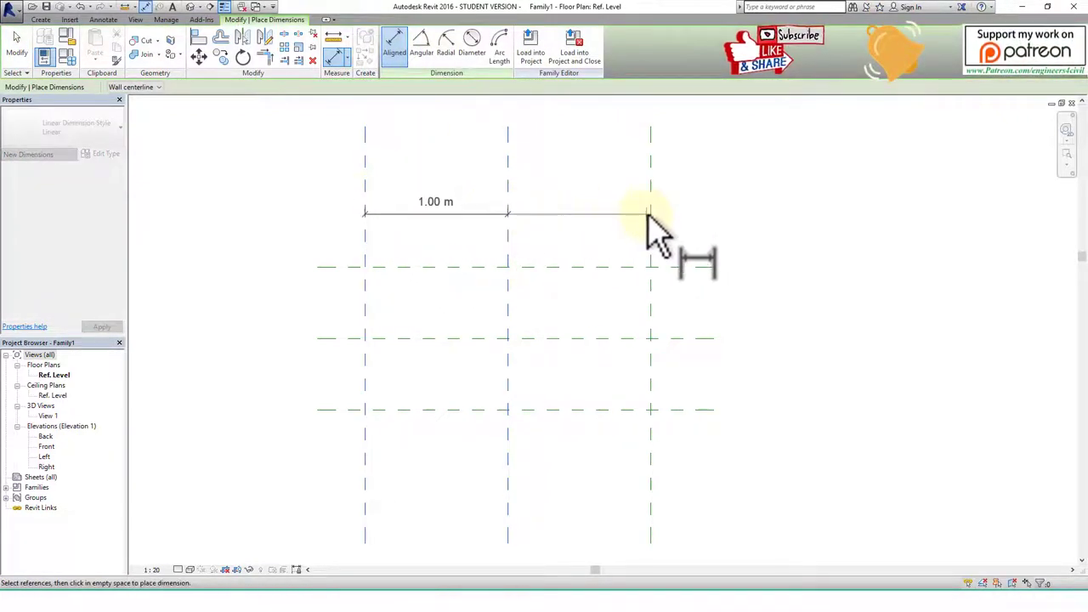
click(652, 208)
click(653, 190)
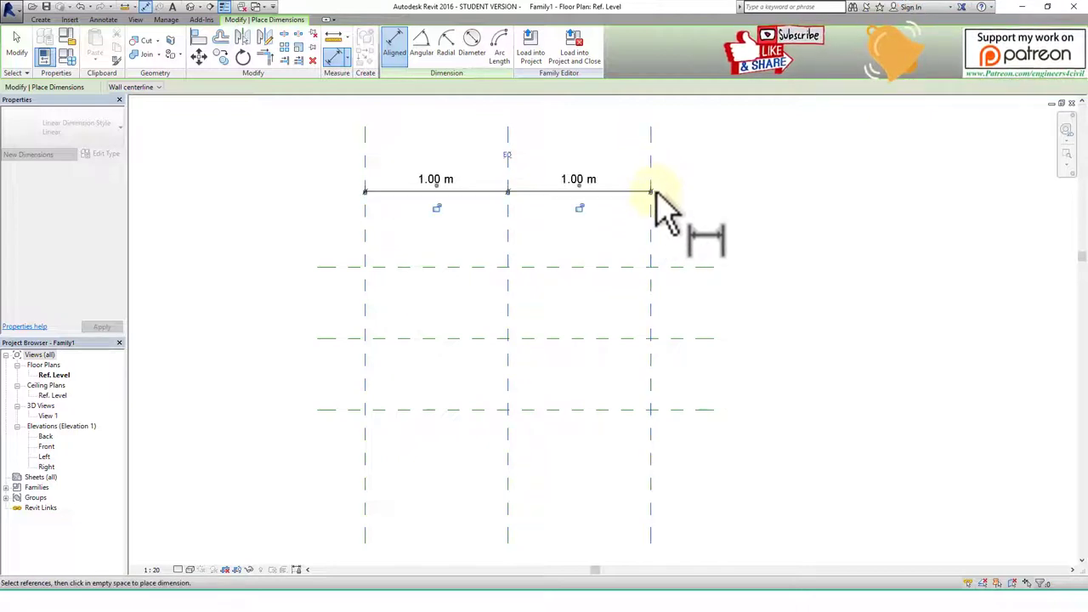
click(339, 268)
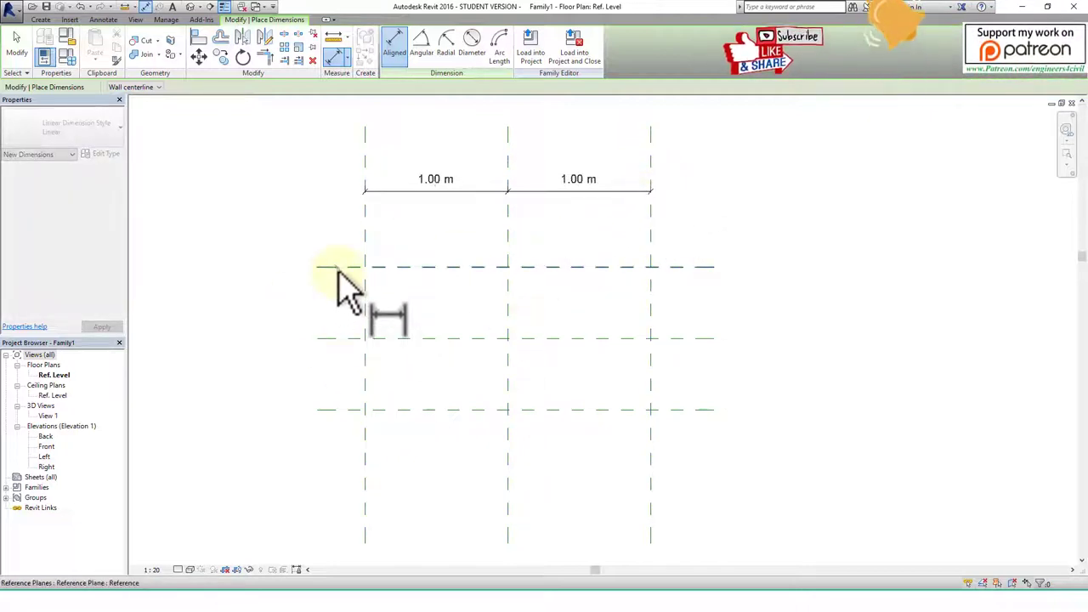
click(346, 338)
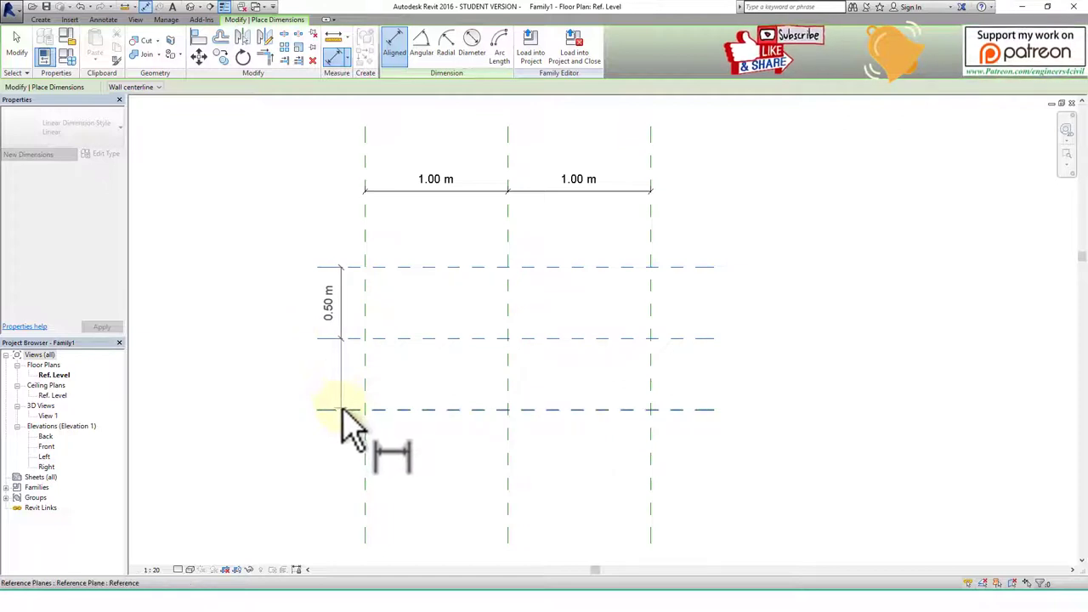
click(346, 411)
click(308, 411)
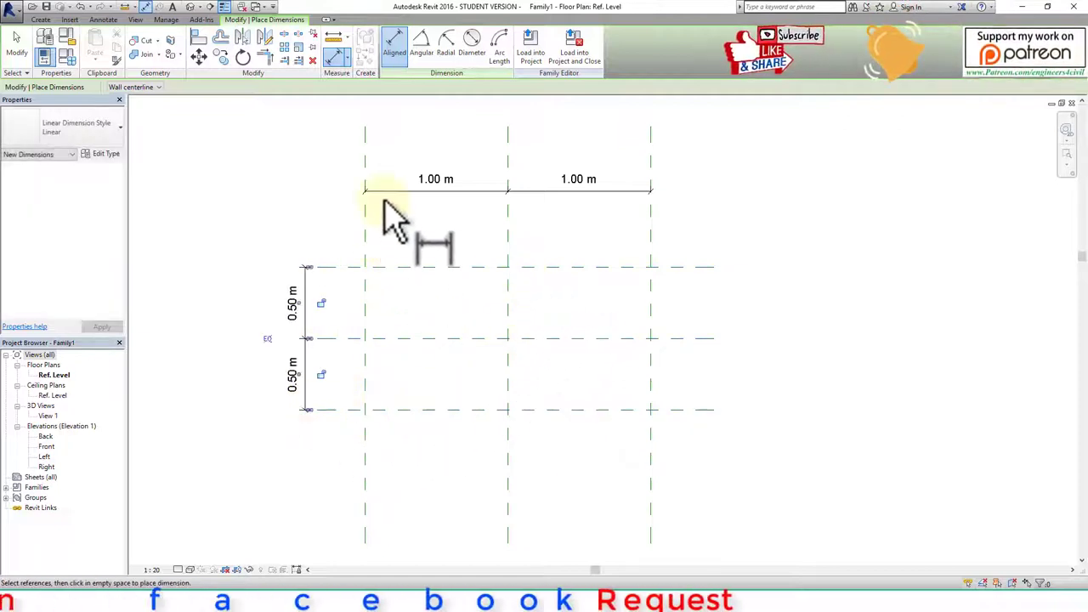
Add overall dimensions: 2.00 m across the outer vertical planes and 1.00 m top-to-bottom.
click(366, 151)
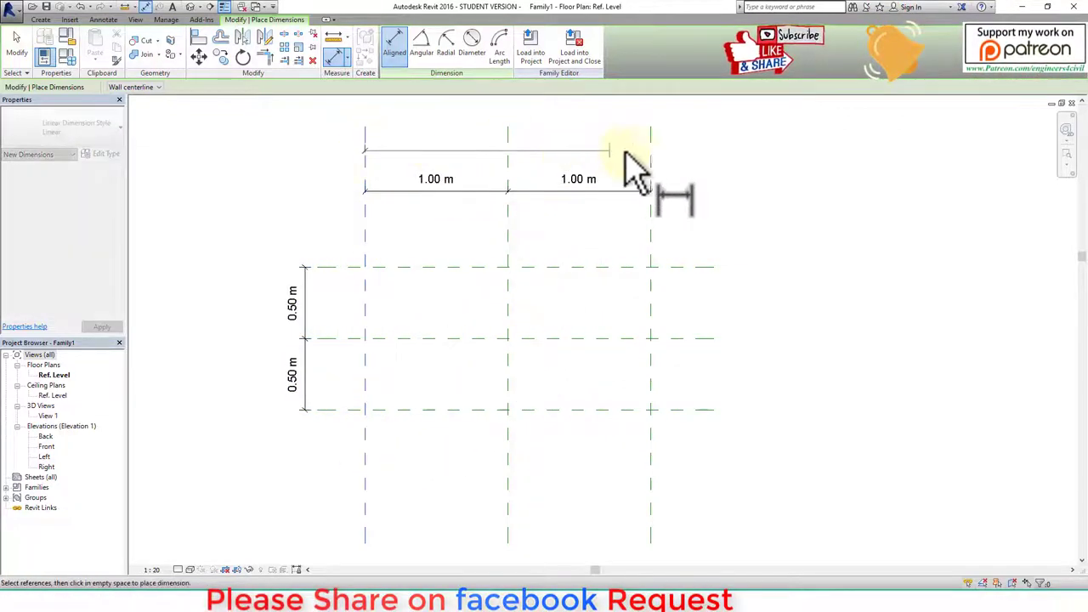
click(651, 158)
click(638, 129)
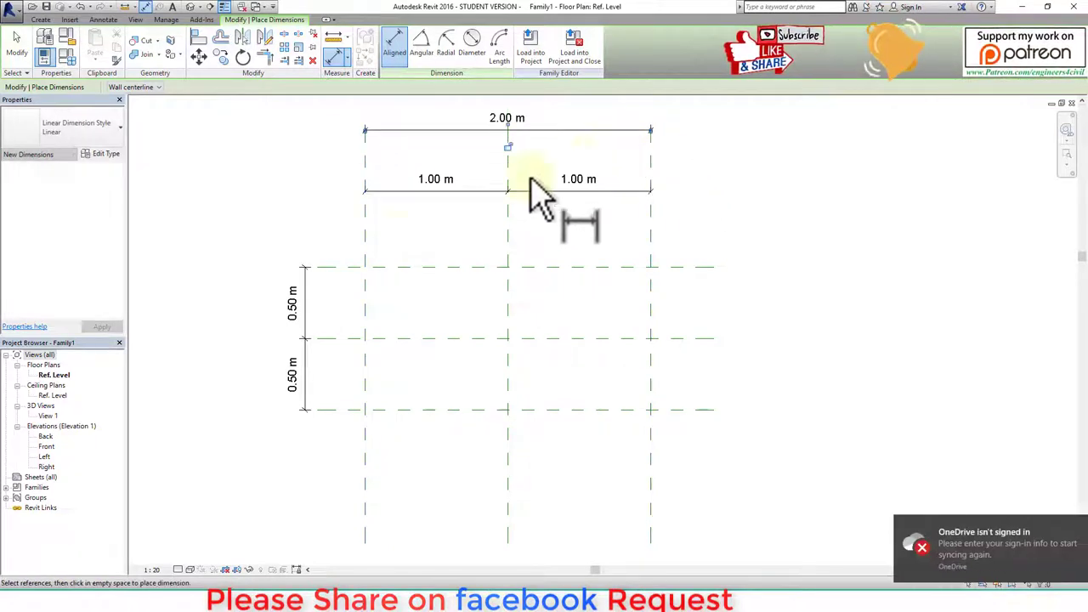
click(336, 267)
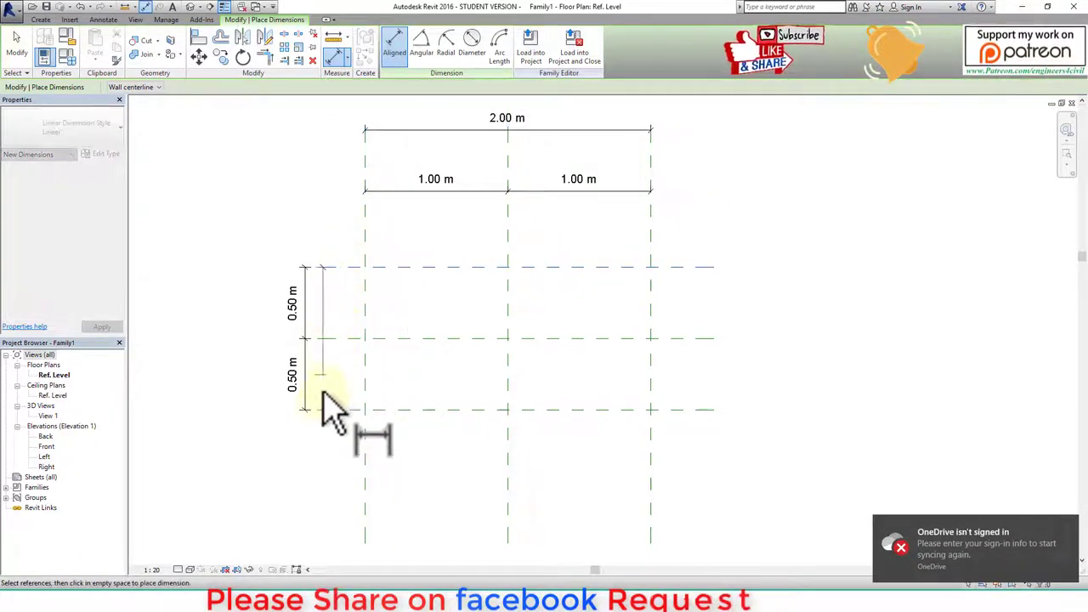
click(281, 413)
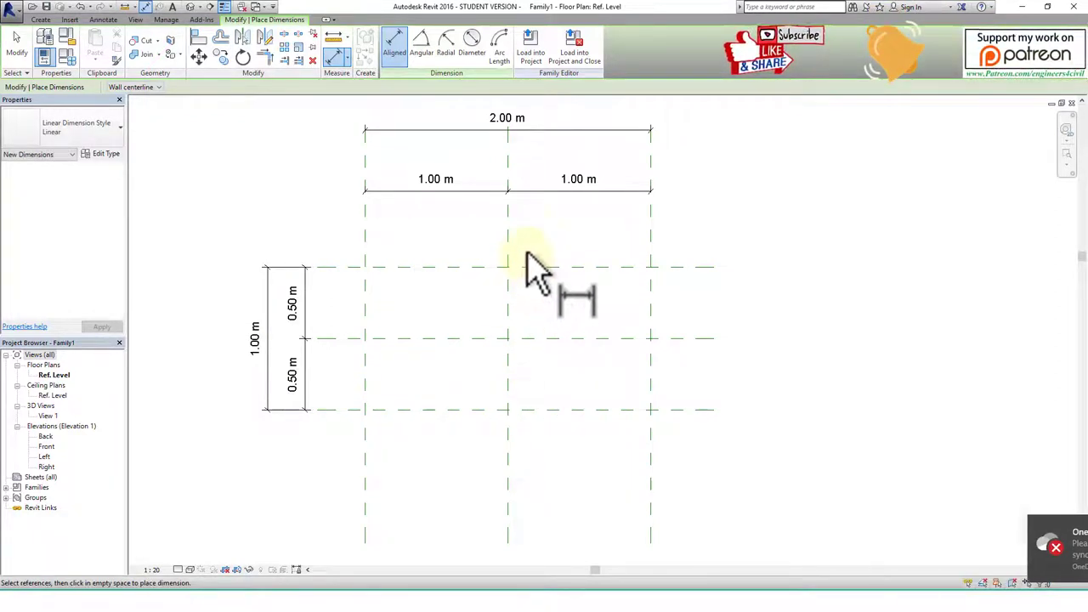
key(Escape)
key(Escape)
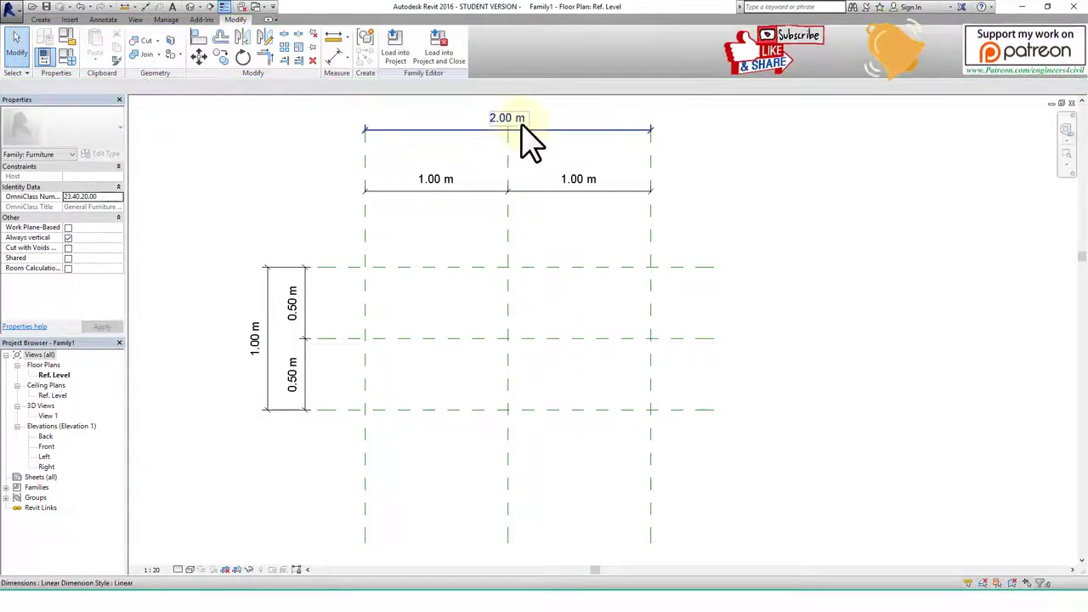
Label the 2.00 m overall dimension with a new length parameter.
click(534, 132)
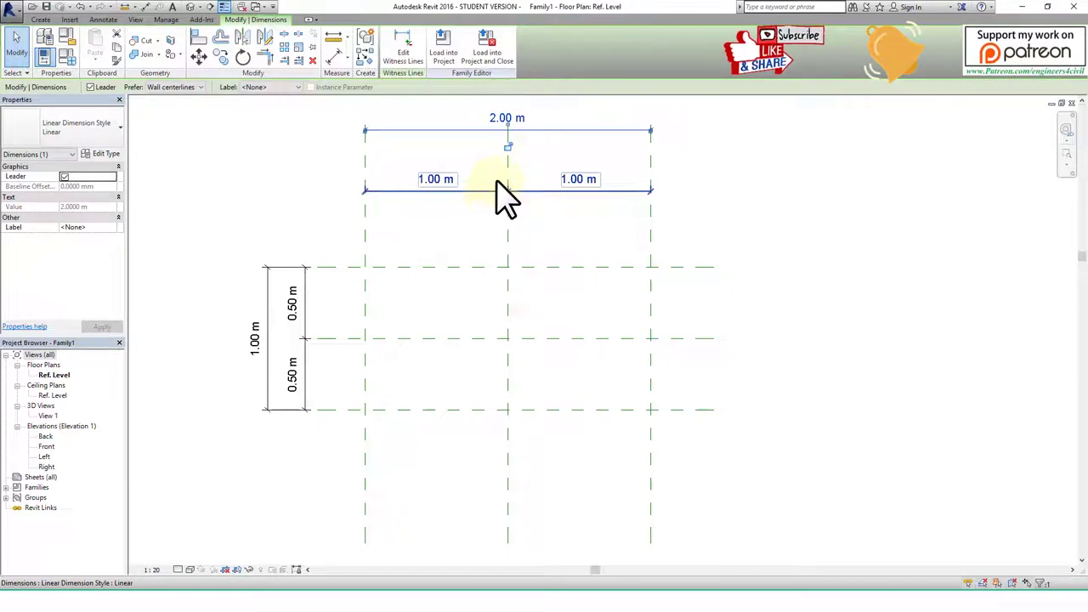
scroll(547, 158, up, 1)
middle_drag(546, 158, 554, 210)
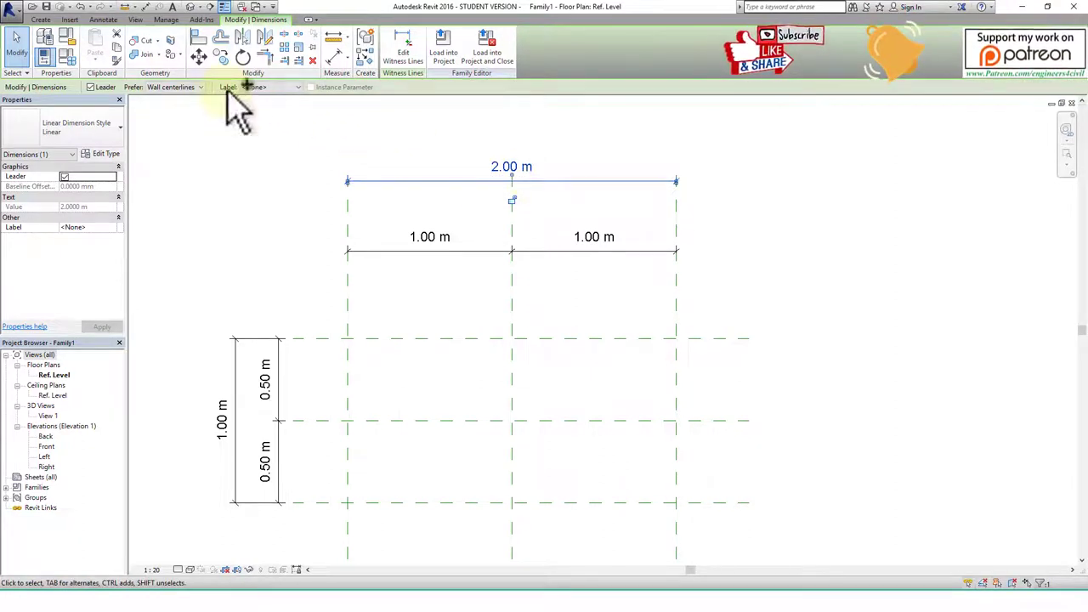
click(255, 87)
click(259, 106)
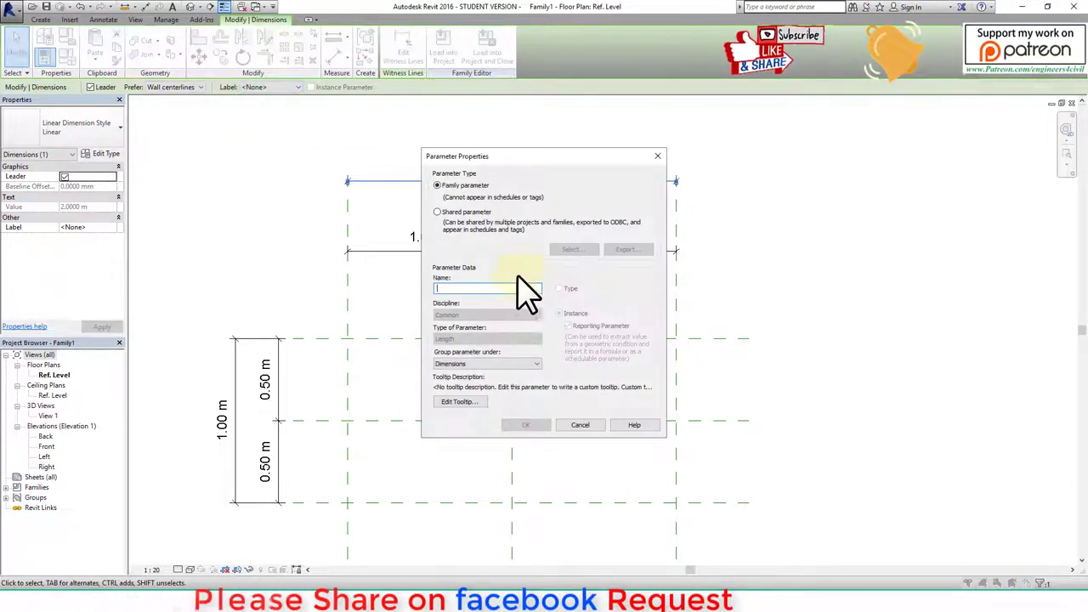
text(length)
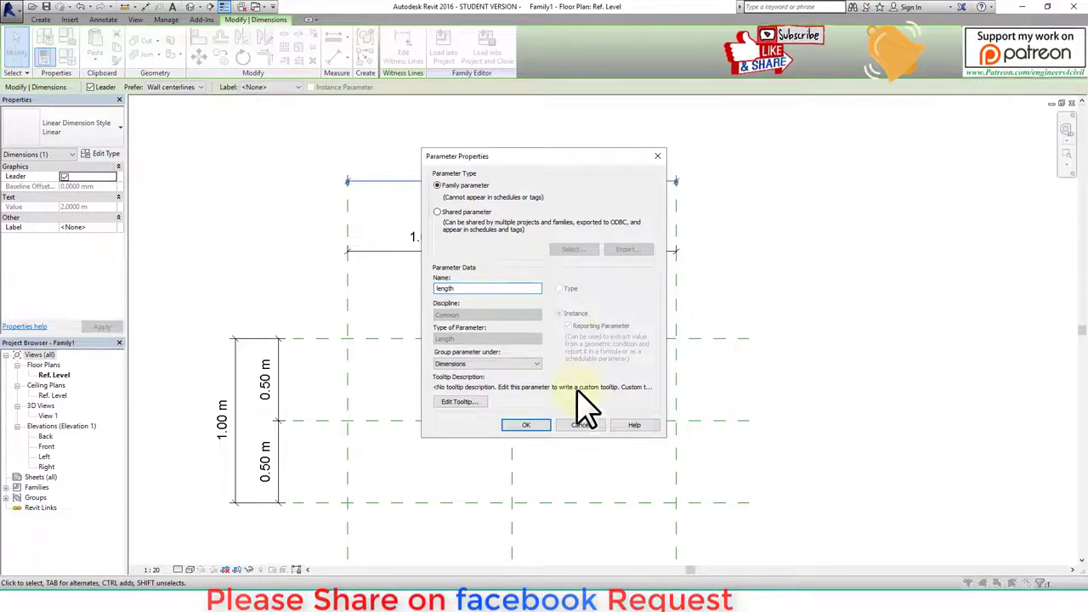
click(545, 422)
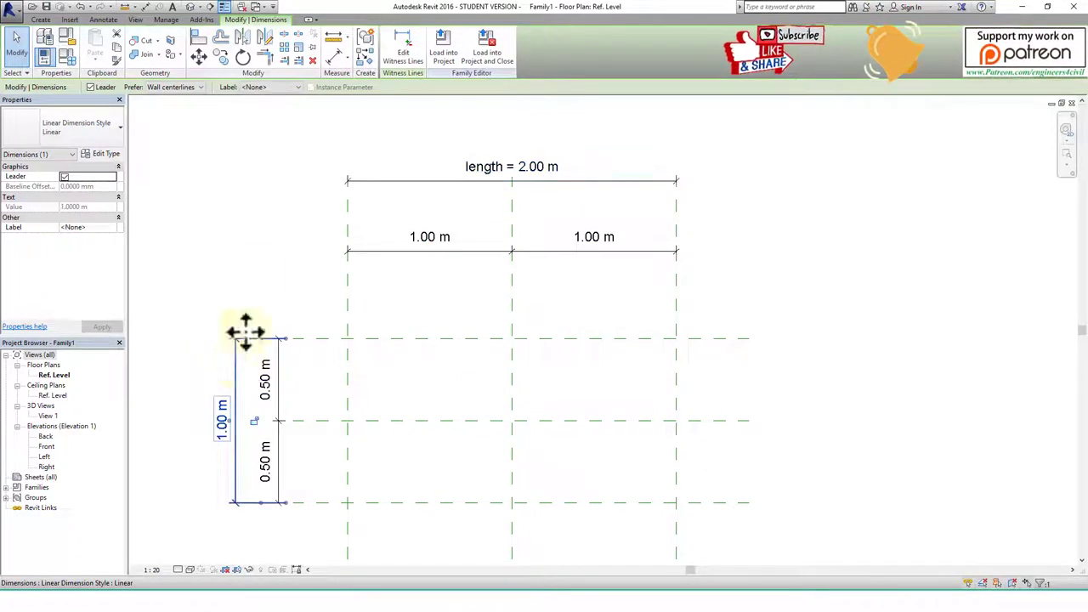
Label the 1.00 m dimension with a width parameter, then switch to the Left elevation.
click(277, 107)
text(width)
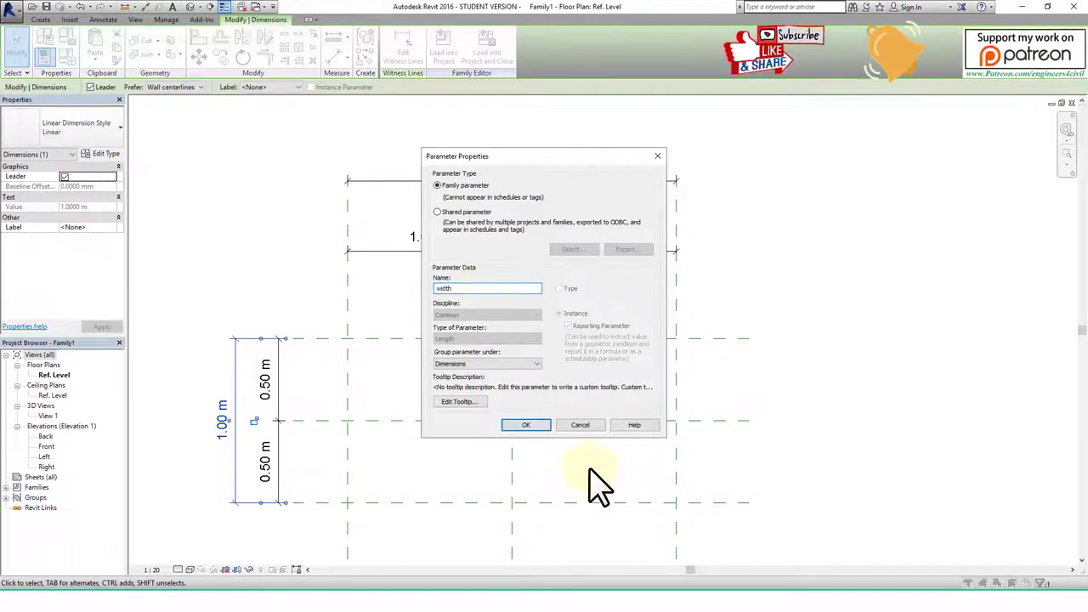
click(535, 430)
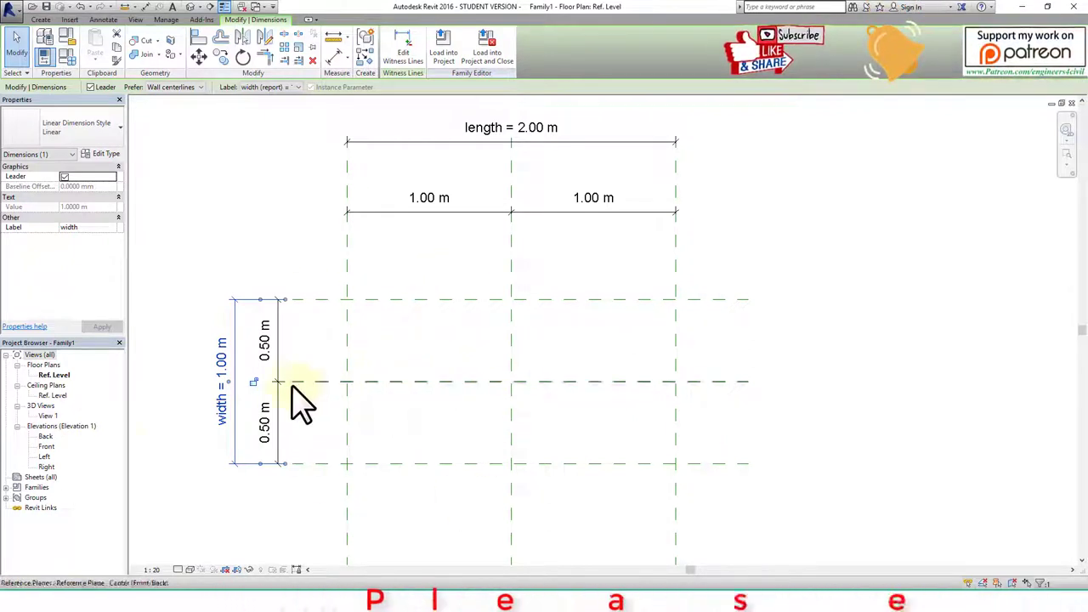
double_click(44, 457)
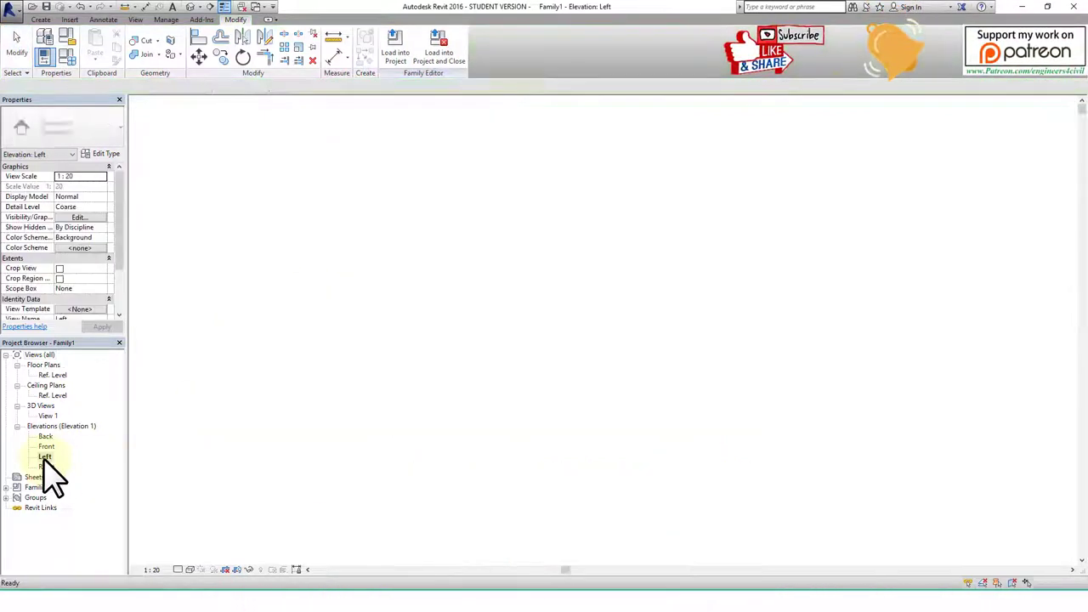
Switch to the Right elevation and start the Reference Plane tool.
double_click(46, 466)
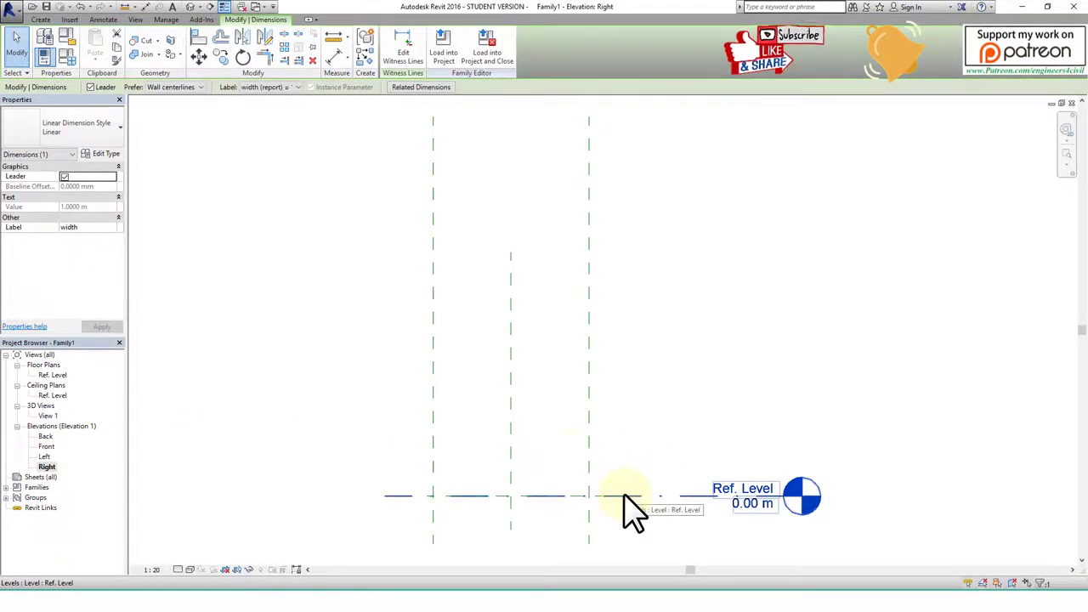
drag(376, 379, 780, 349)
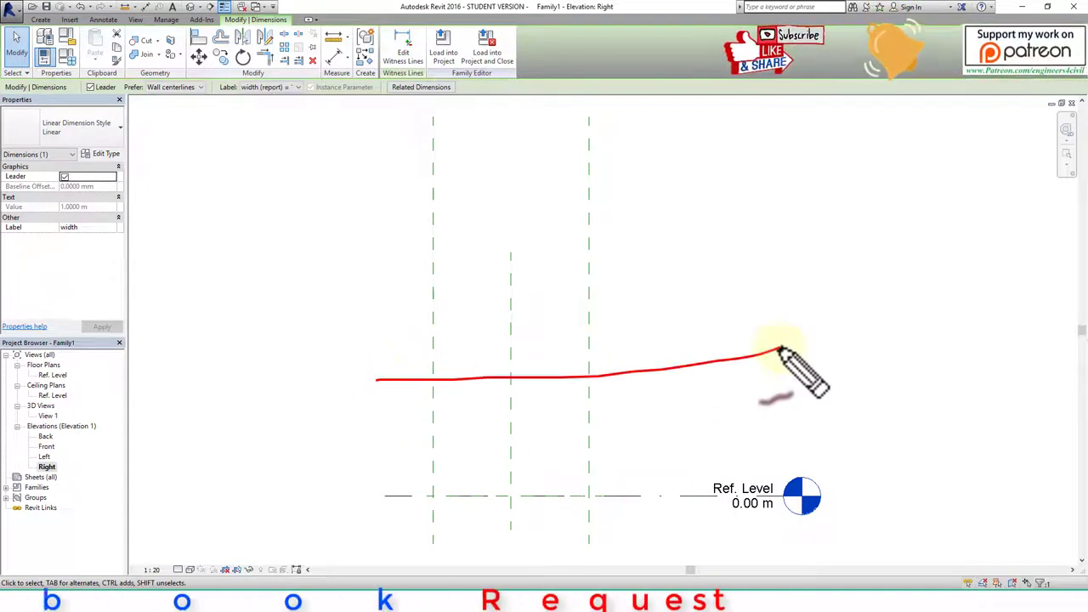
key(Escape)
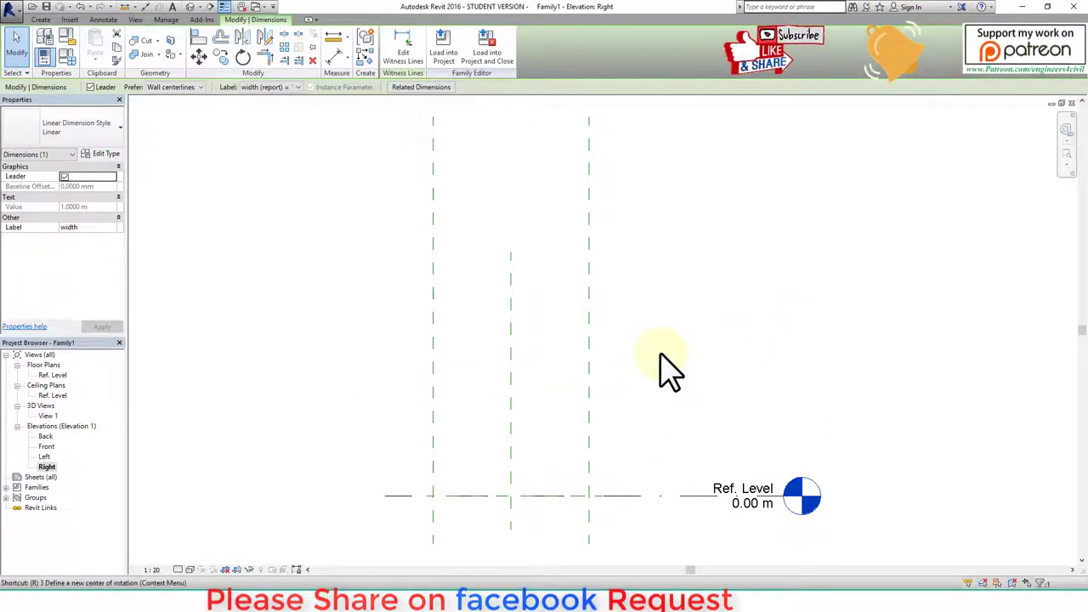
key(p)
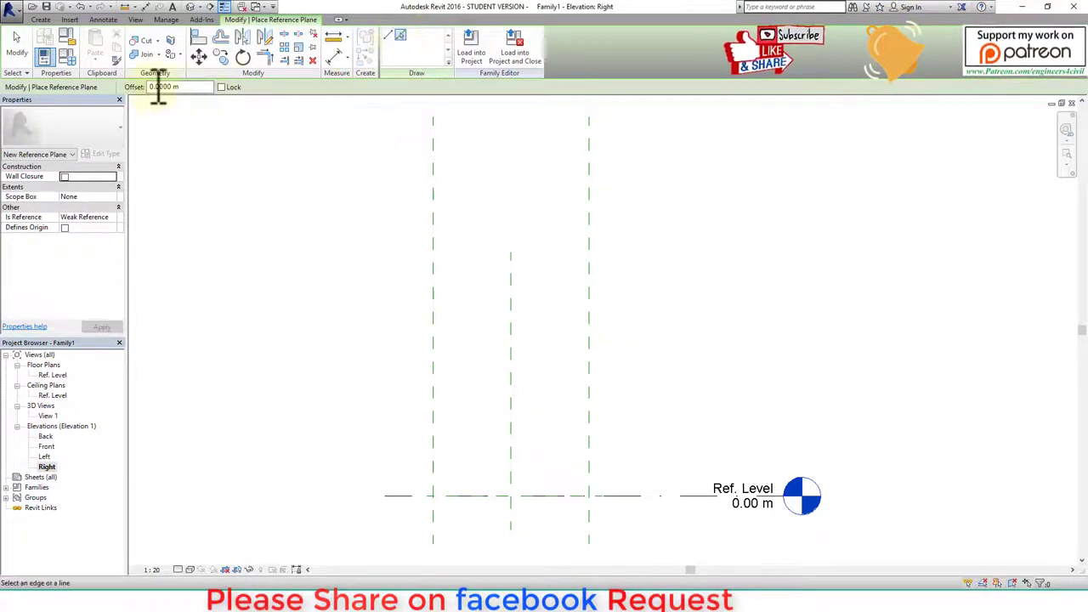
Enter an offset of 1 m for the new horizontal reference plane above Ref. Level.
text(1)
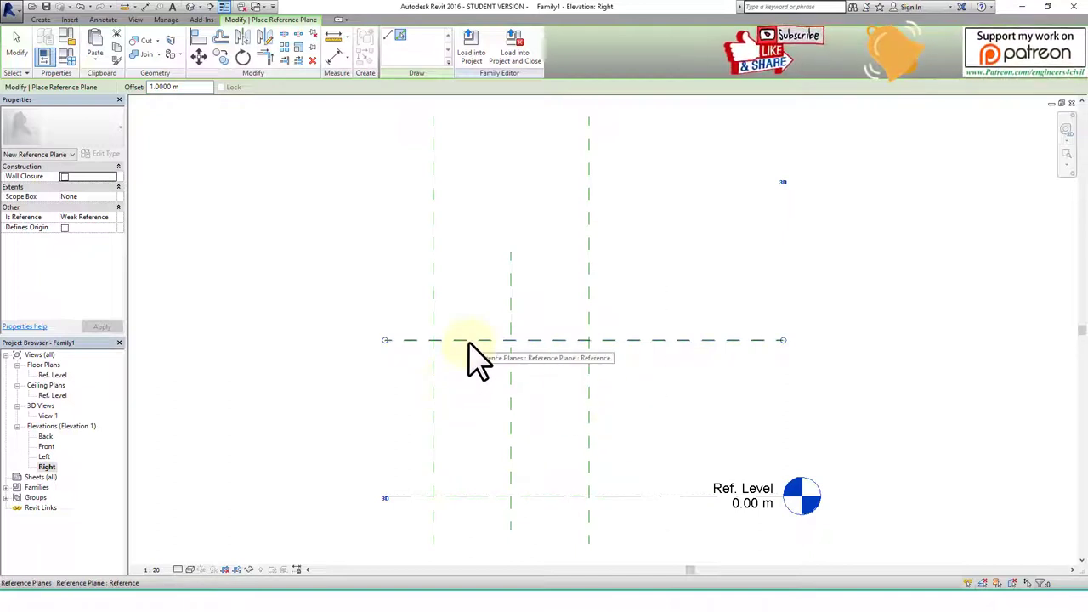
Dimension the new reference plane to the Ref. Level line, giving 1.00 m.
click(333, 58)
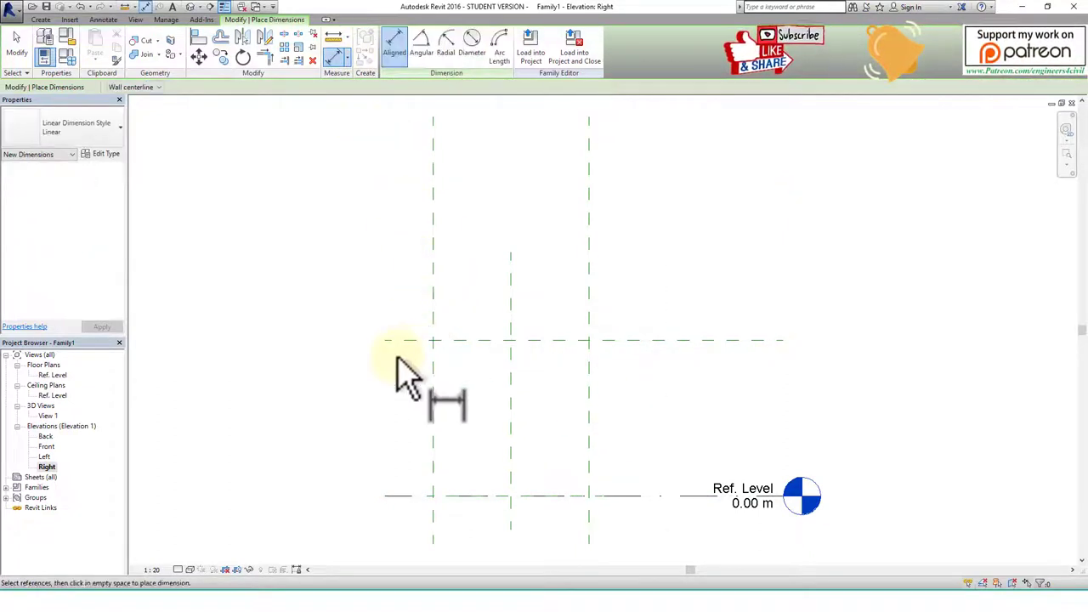
click(401, 340)
click(401, 496)
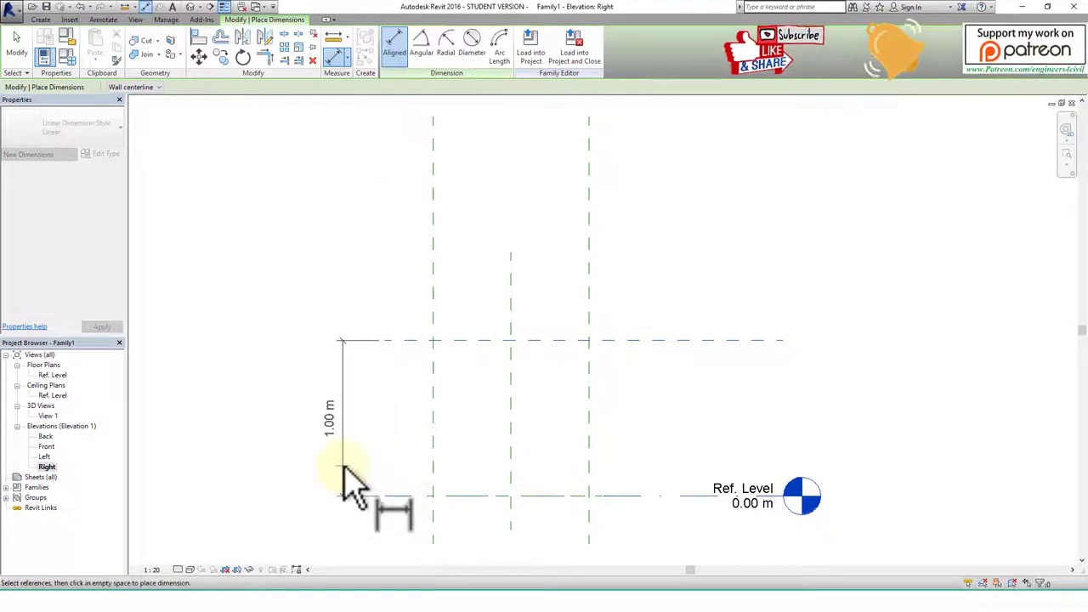
key(Escape)
click(396, 341)
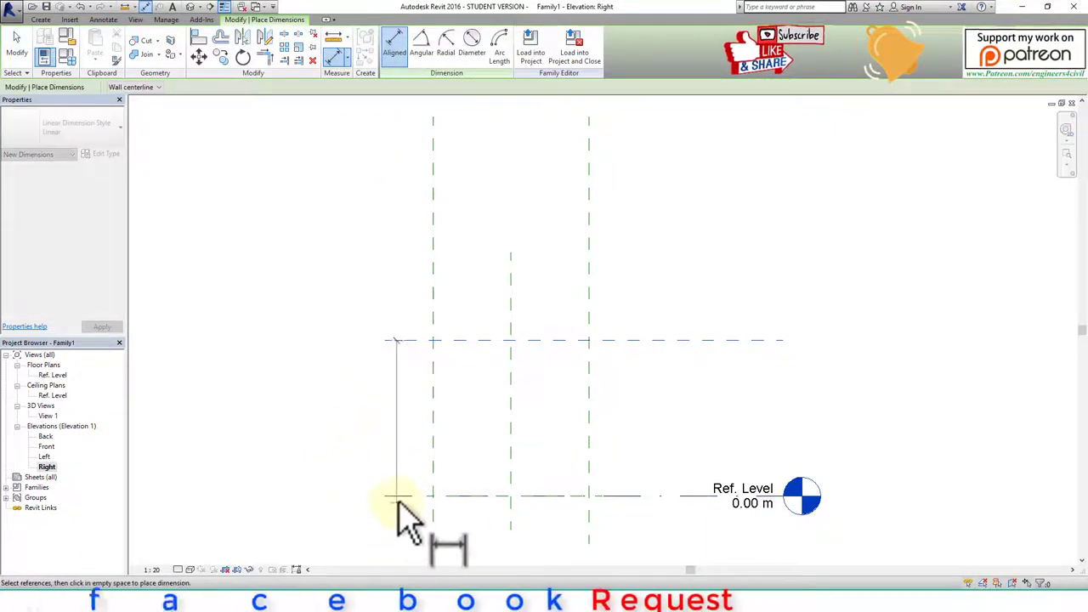
click(397, 496)
click(352, 471)
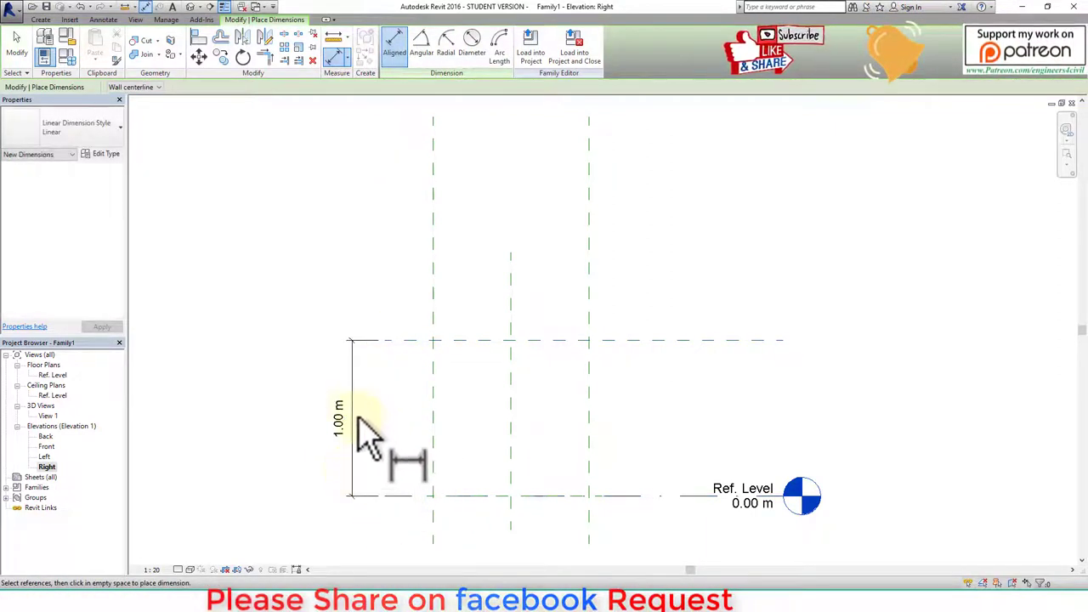
key(Escape)
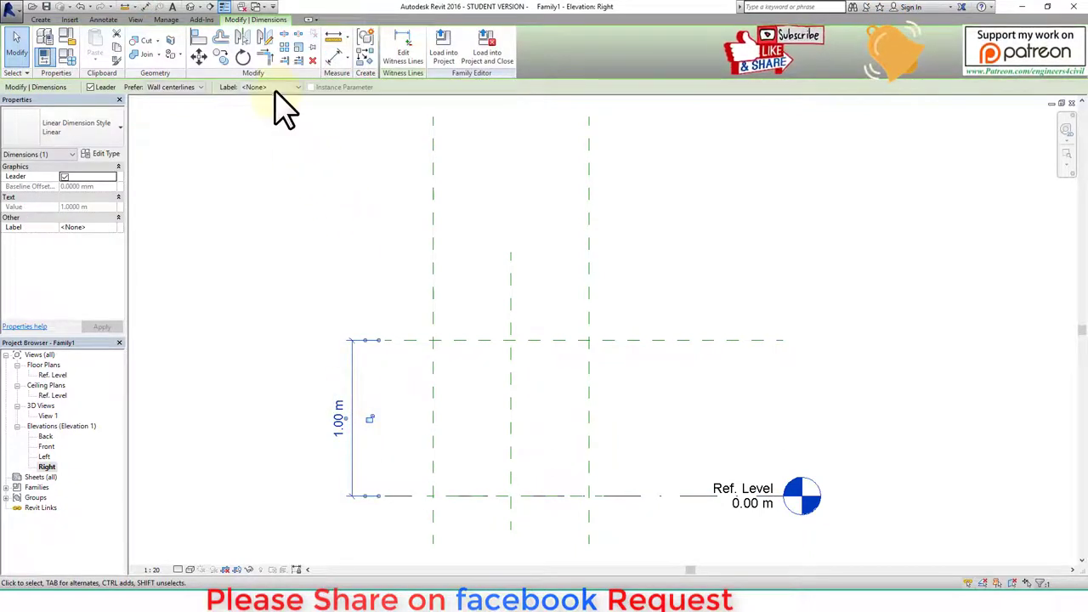
Label the 1.00 m dimension with a new height type parameter.
click(272, 87)
click(270, 113)
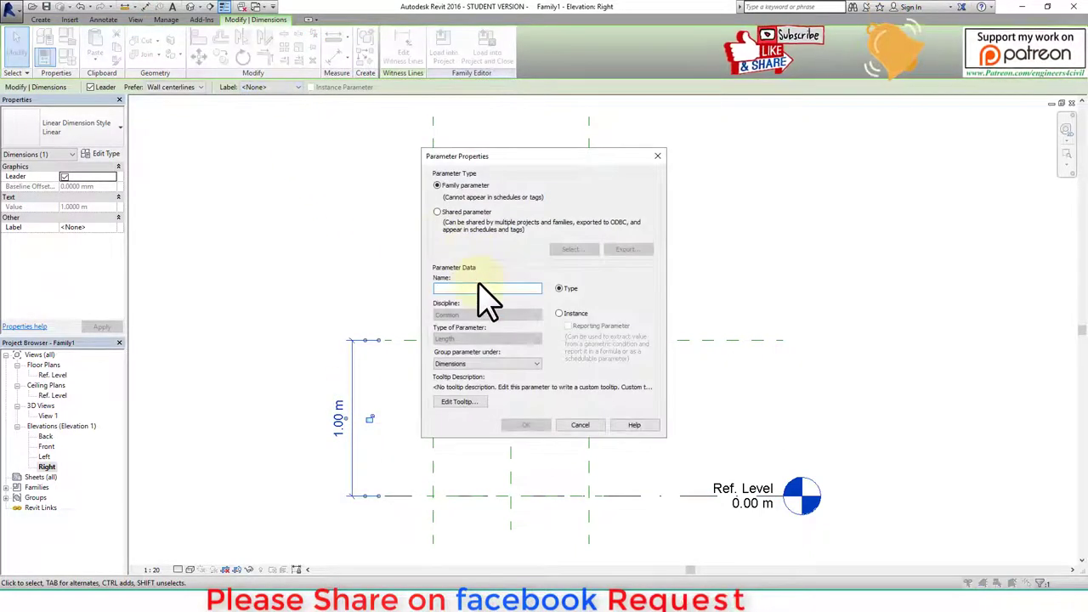
text(height)
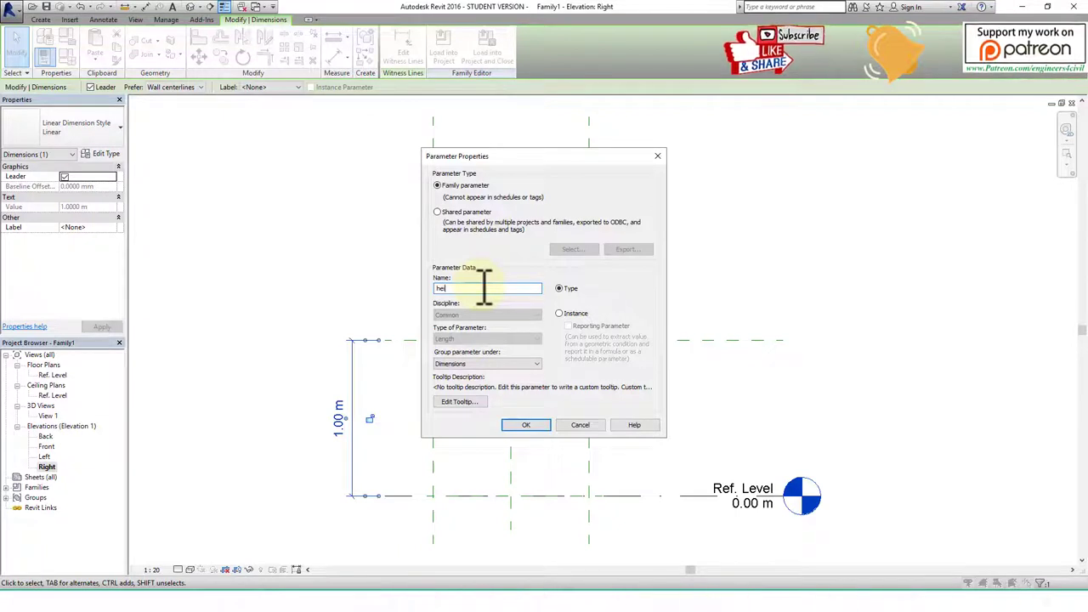
click(542, 429)
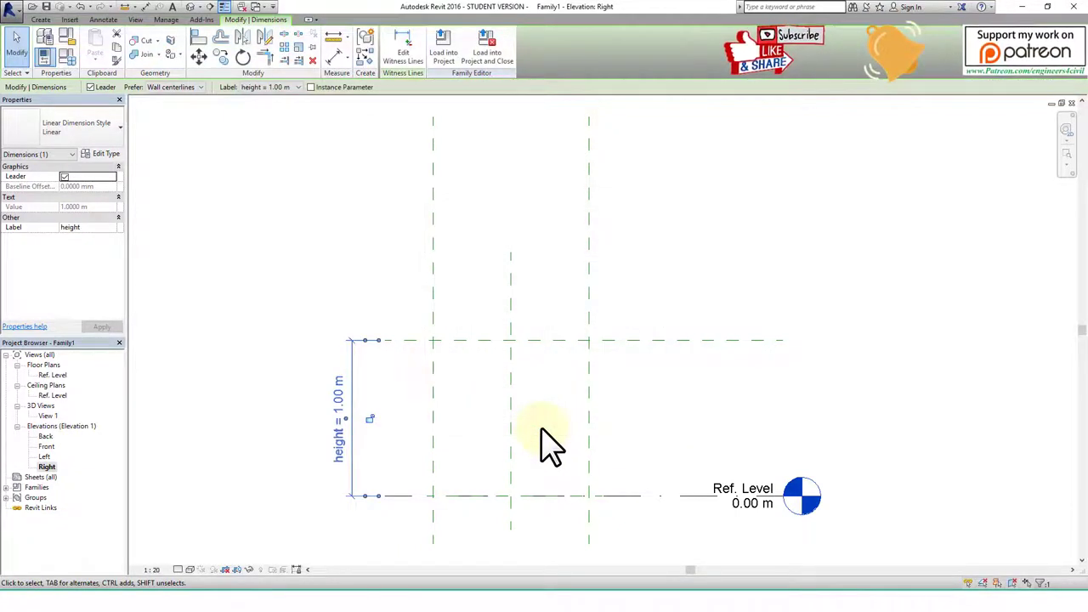
click(476, 392)
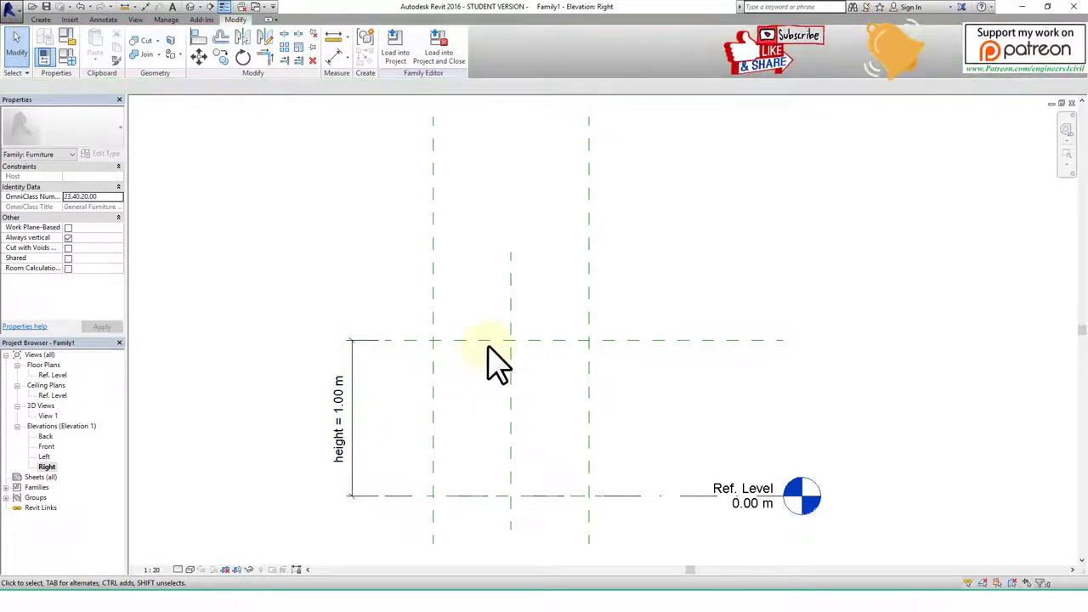
click(490, 341)
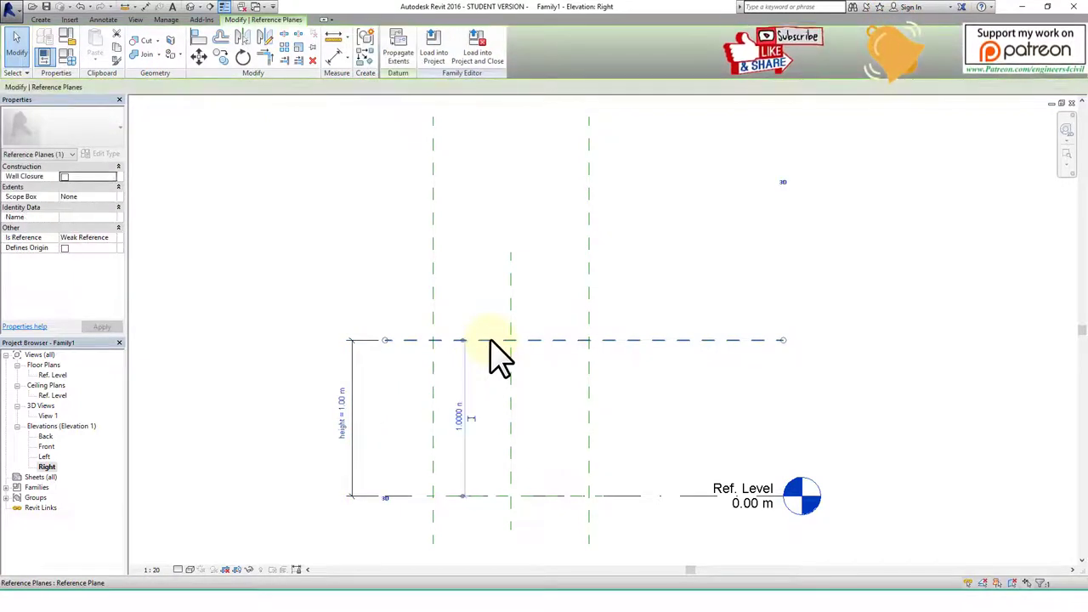
Enter 'Plane' as the reference plane's Name, apply it, and reopen the Ref. Level floor plan.
click(102, 238)
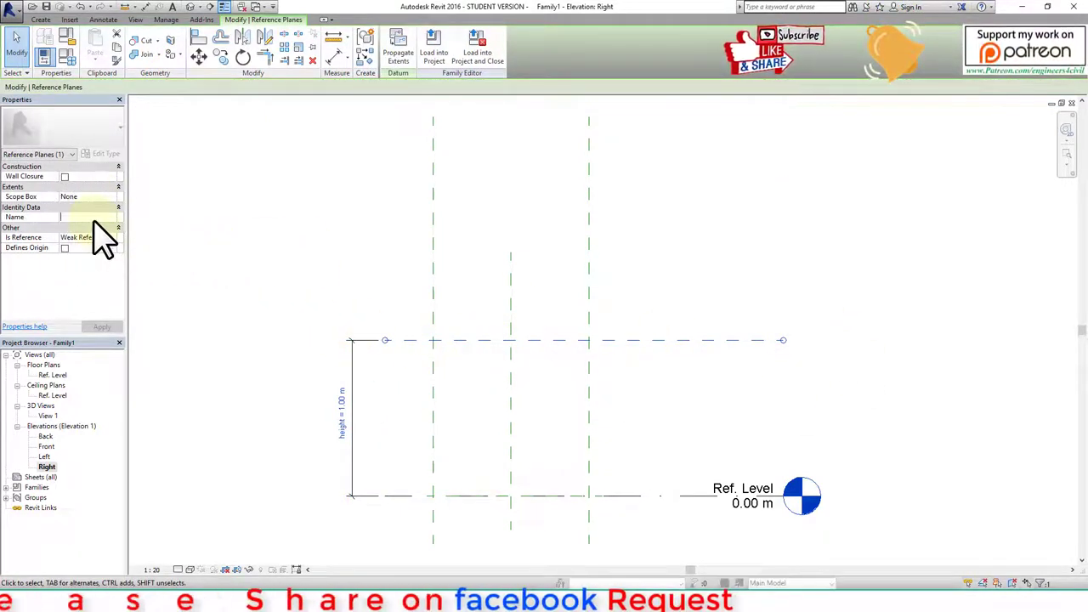
text(P)
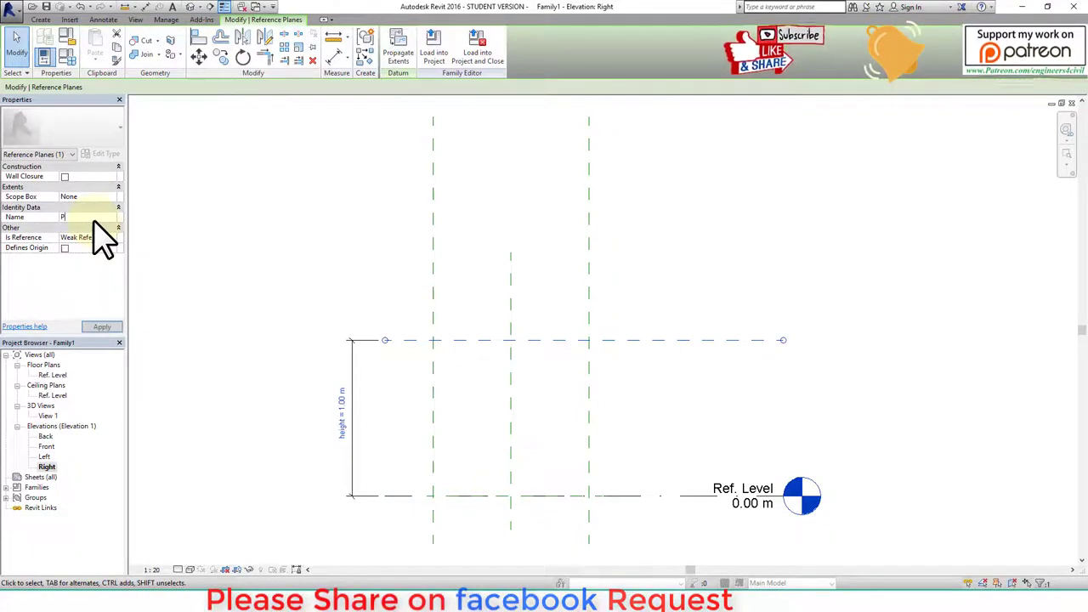
text(lane)
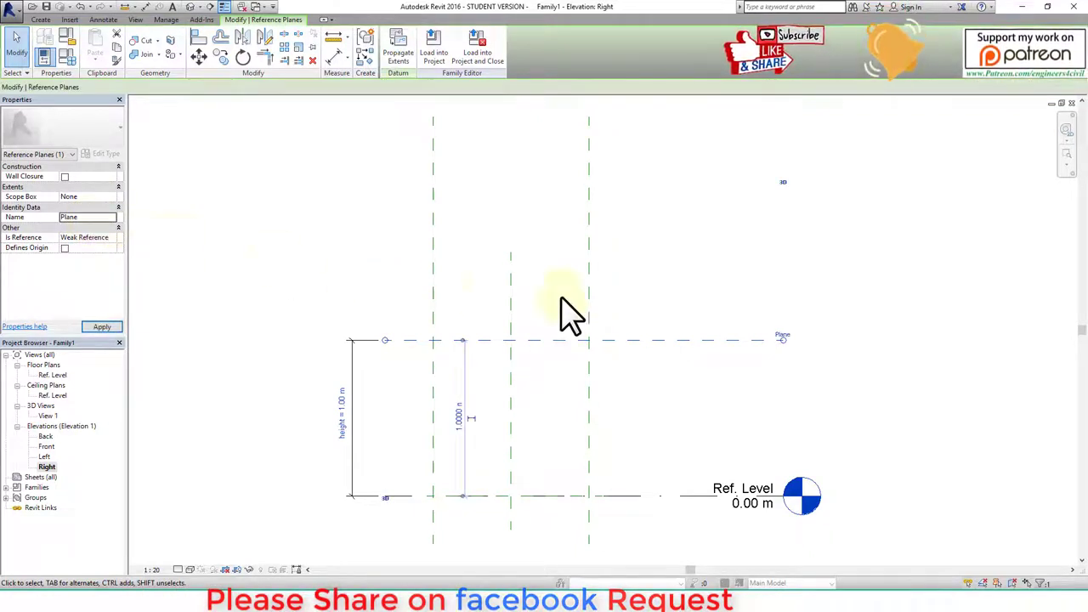
click(671, 294)
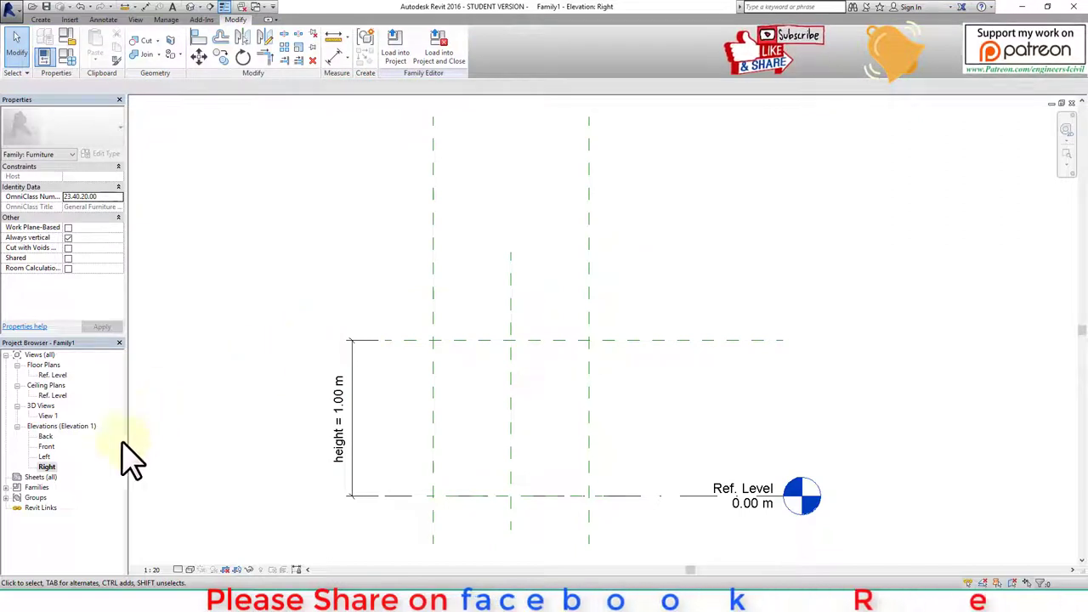
double_click(53, 374)
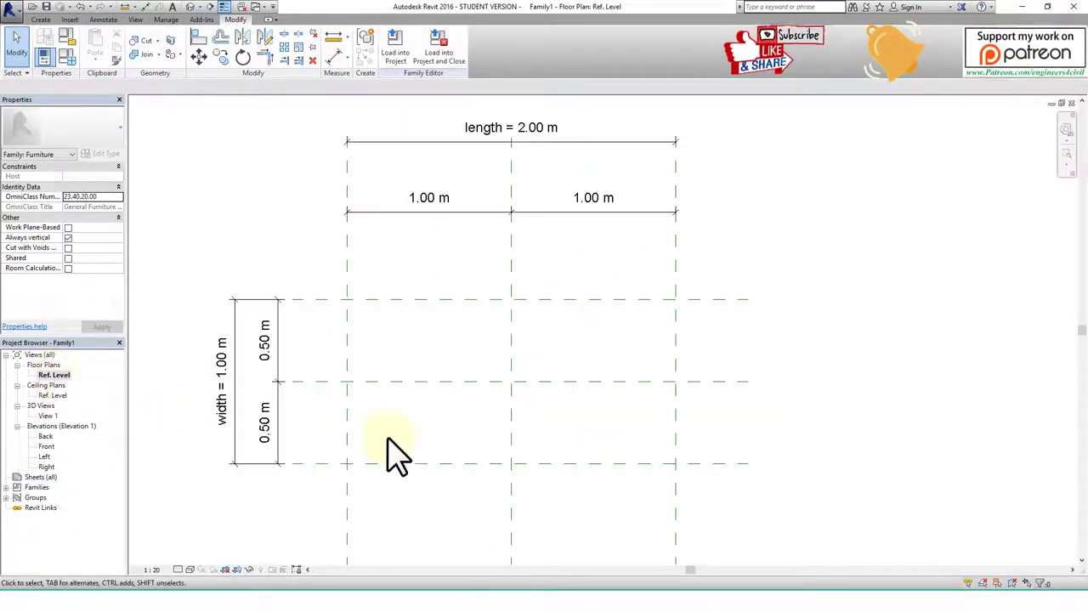
Start a solid extrusion with rectangle drawing and set its work plane to the reference plane Plane.
click(43, 20)
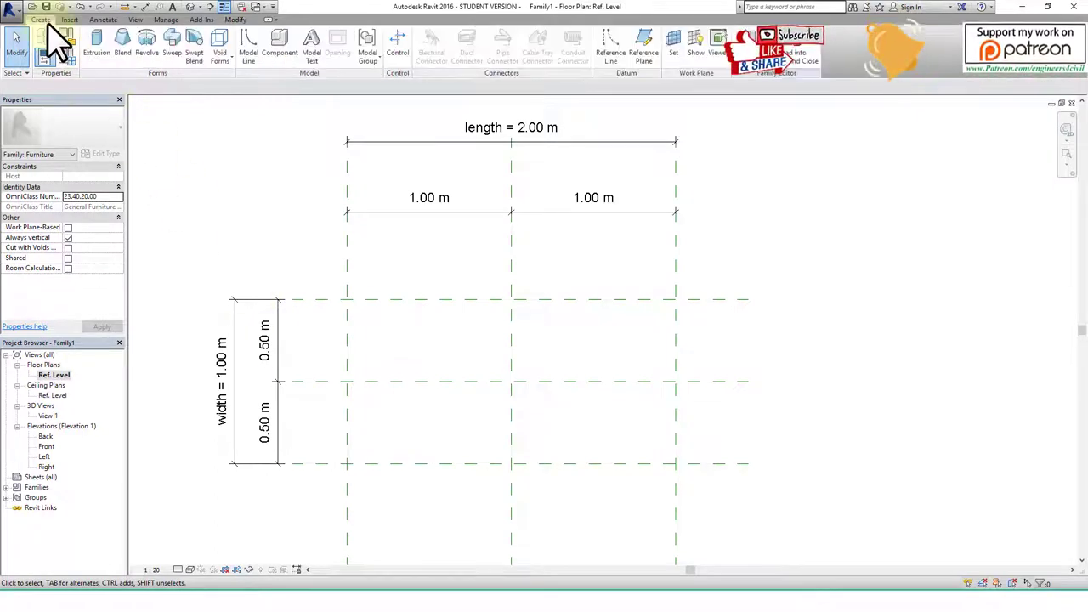
click(96, 44)
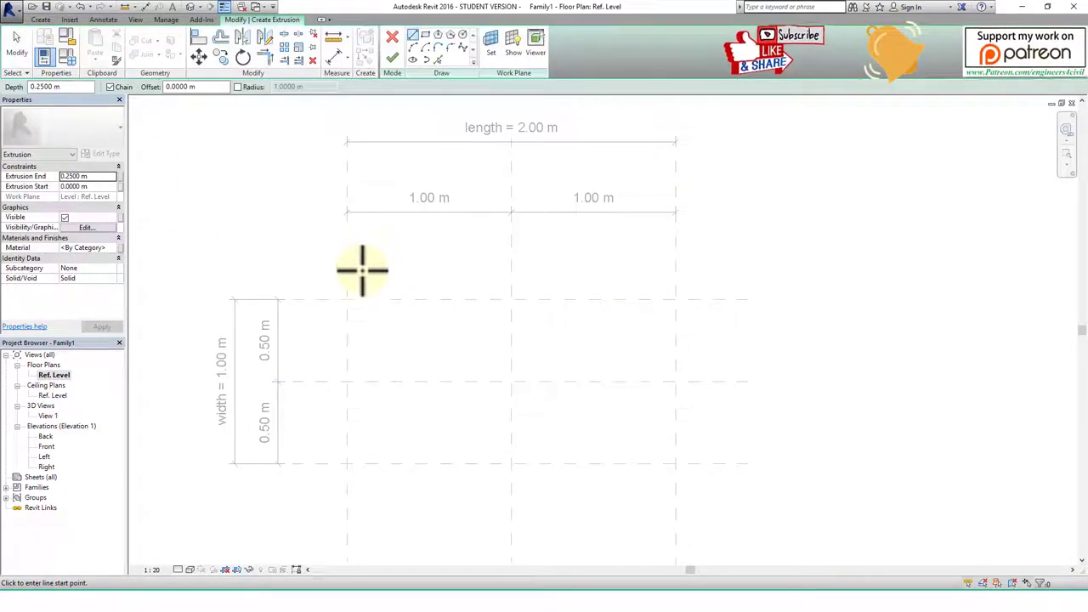
click(426, 36)
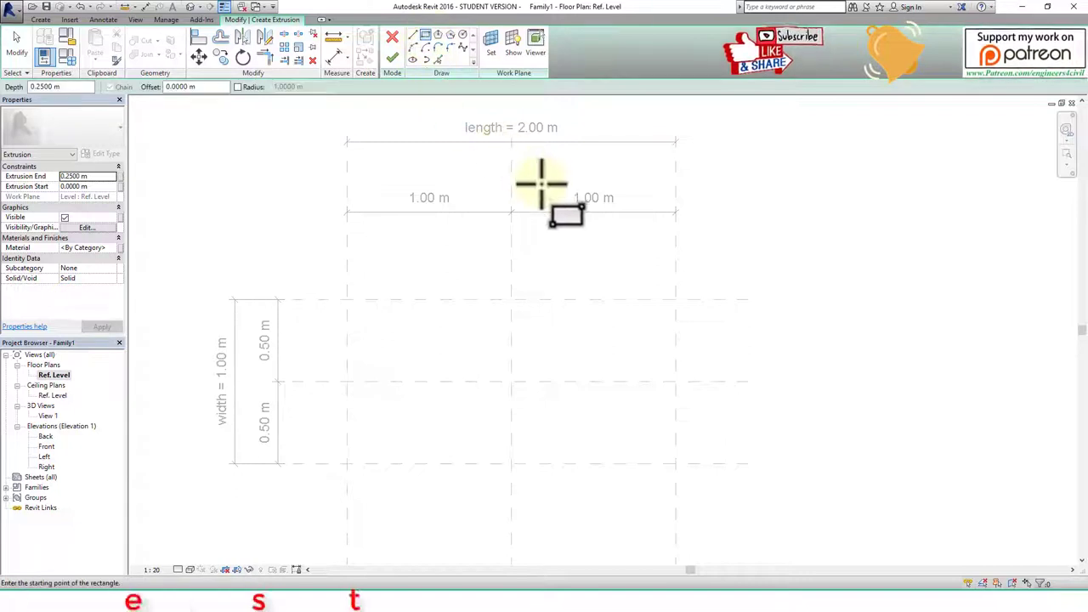
click(493, 47)
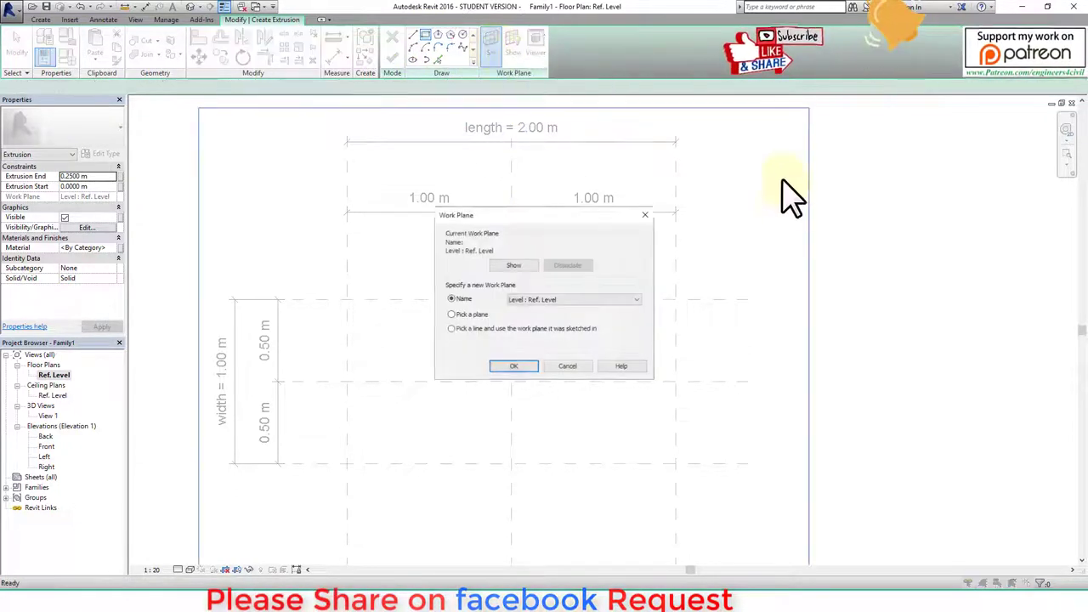
click(599, 299)
click(573, 332)
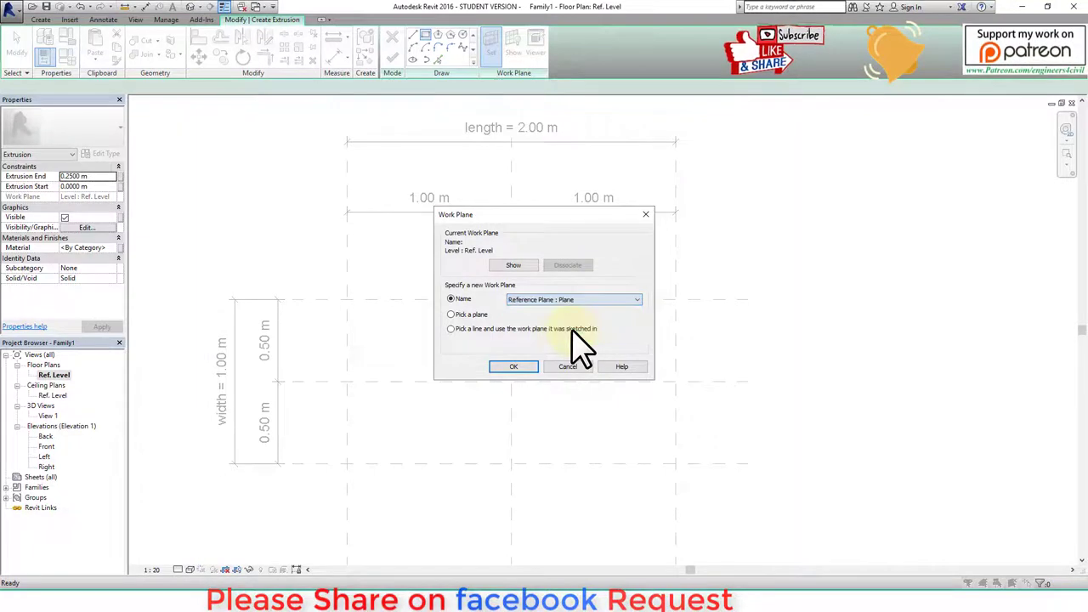
click(519, 366)
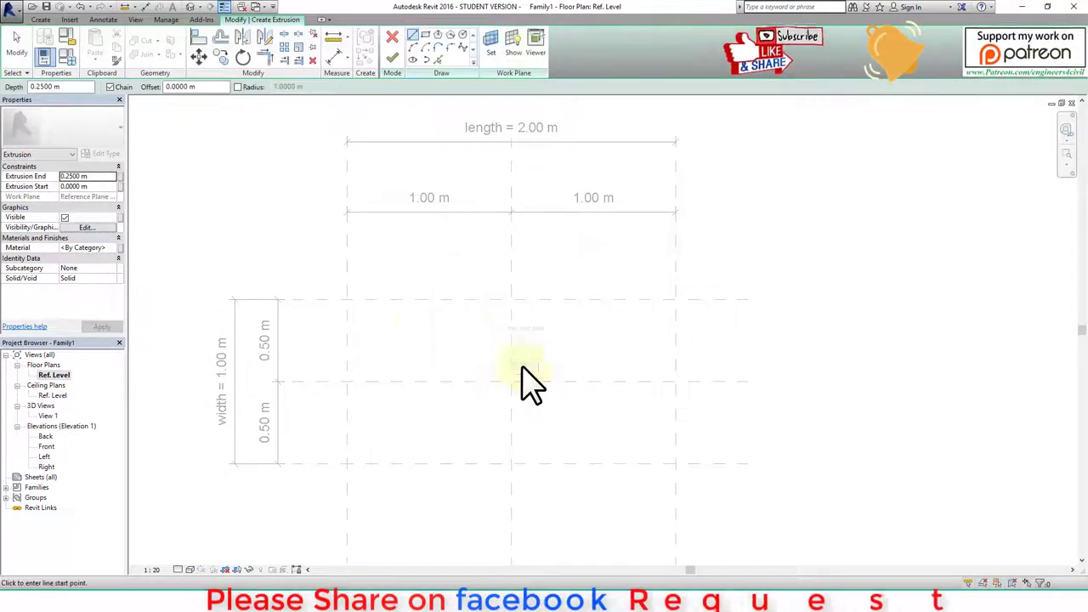
Sketch the 2 m by 1 m tabletop rectangle between the reference-plane intersections.
click(347, 299)
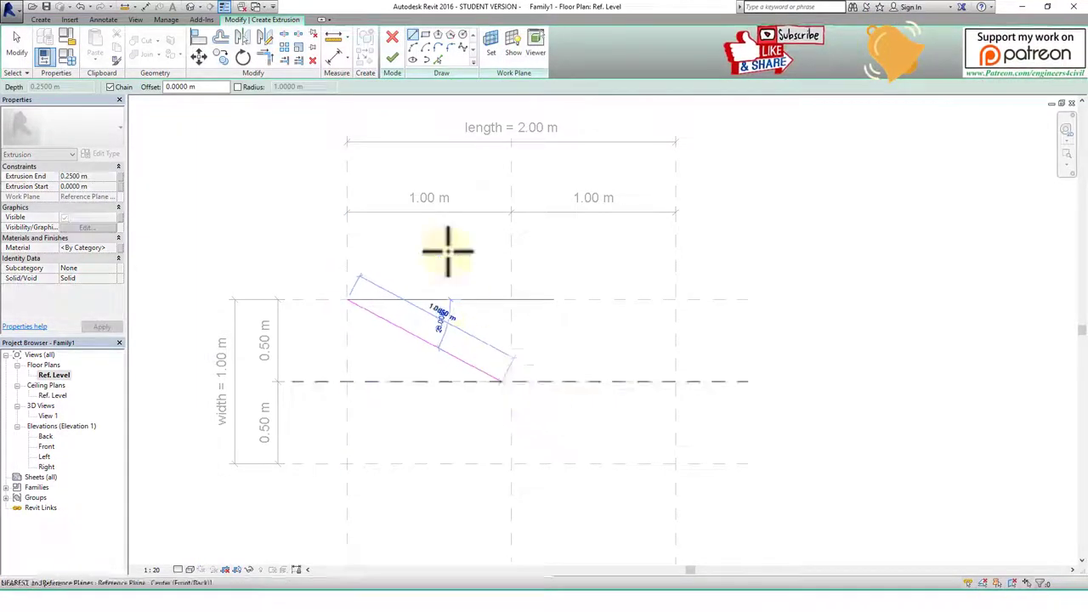
click(426, 37)
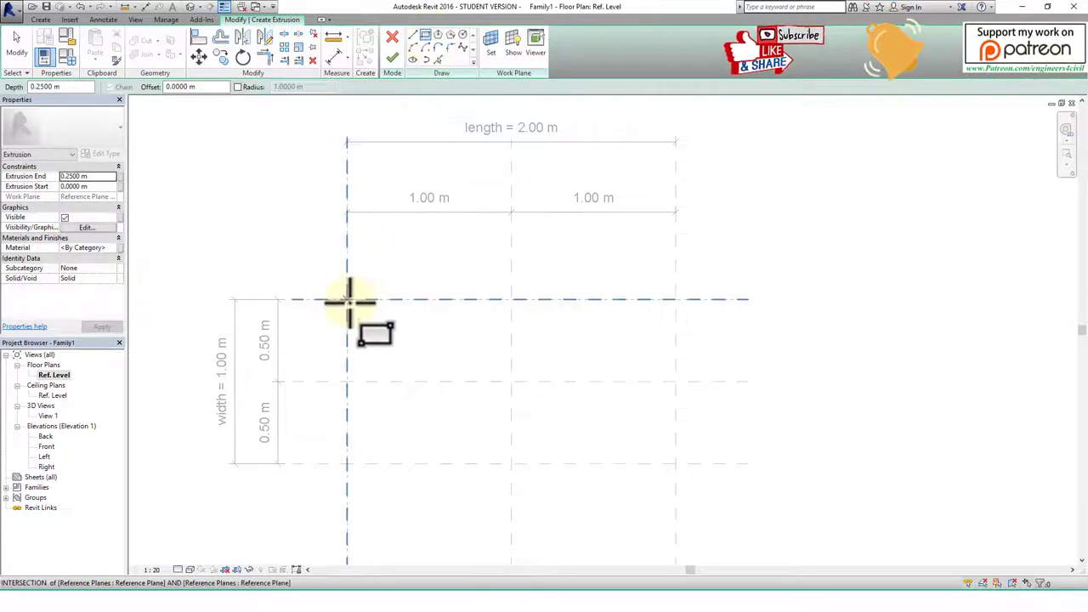
click(348, 299)
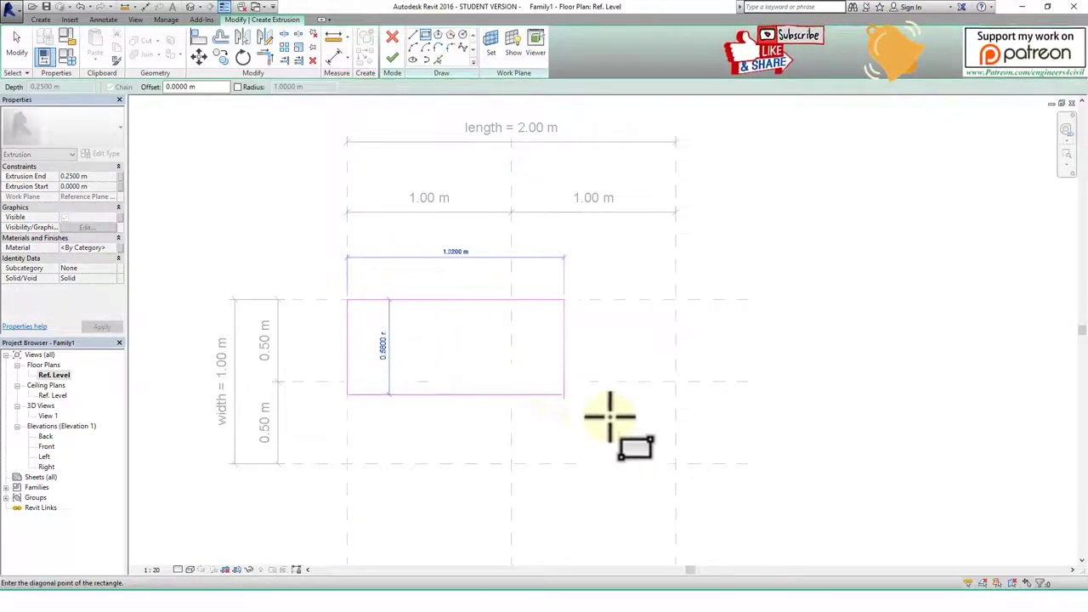
click(663, 463)
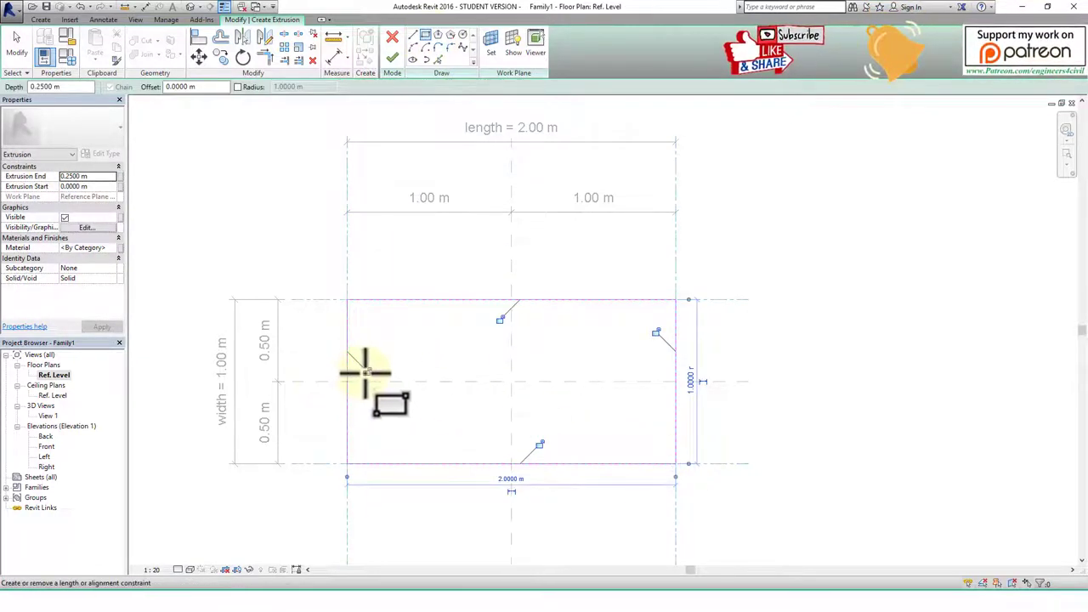
Lock all four sketch edges to the reference planes and finish the extrusion.
click(366, 370)
click(499, 318)
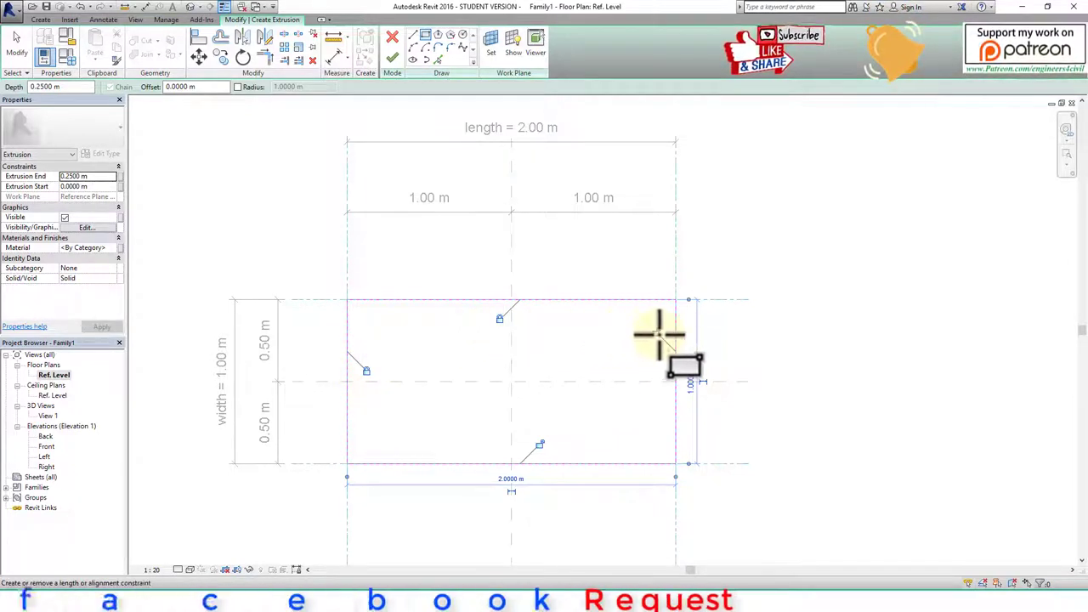
click(656, 333)
click(539, 444)
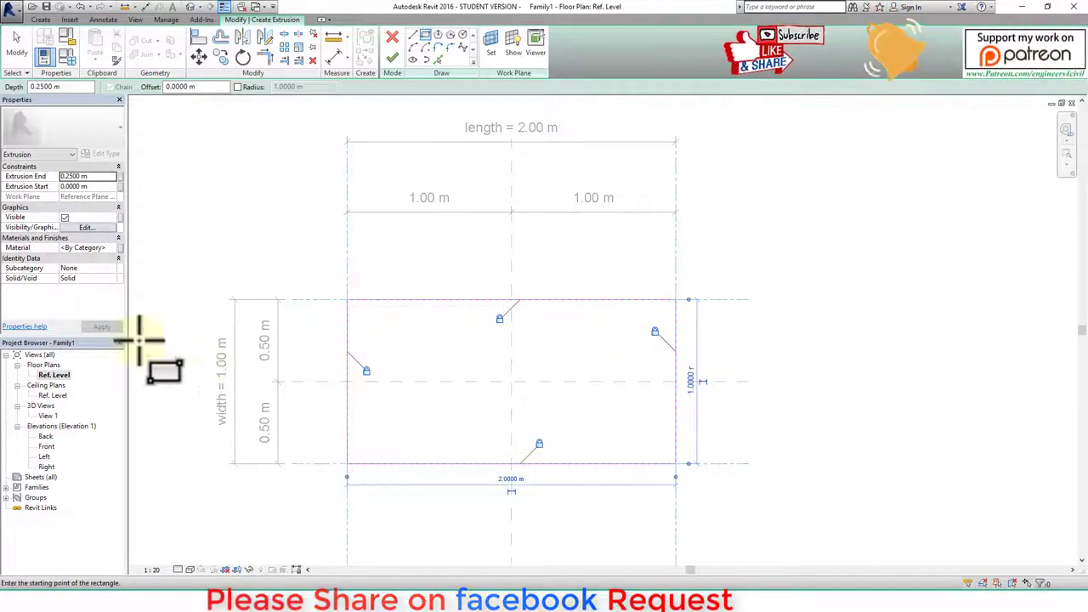
click(393, 60)
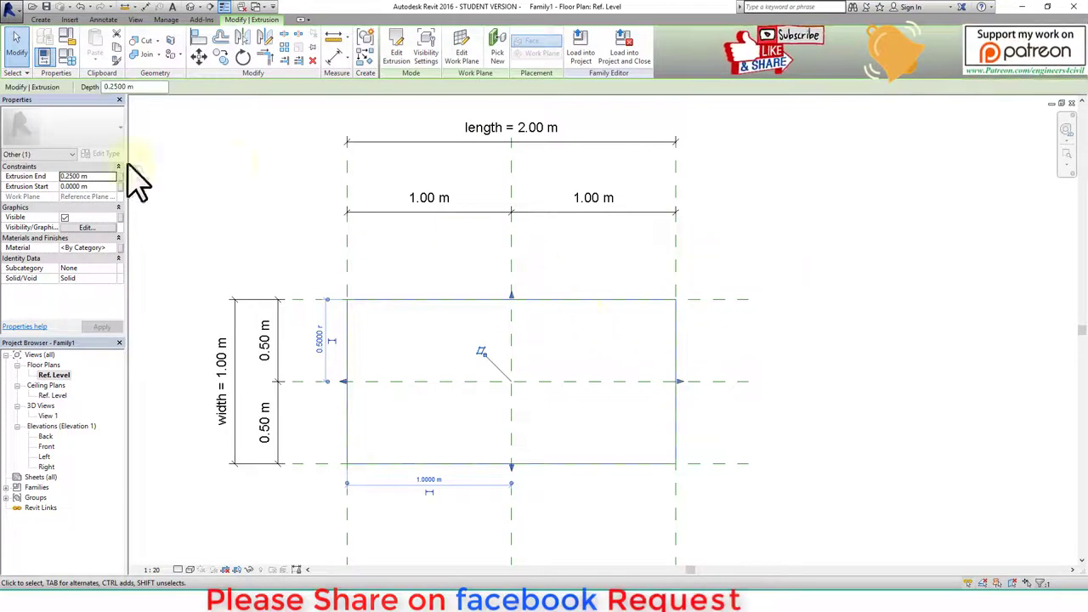
Inspect the new slab in the default 3D view, then open the Left and Right elevations.
click(191, 8)
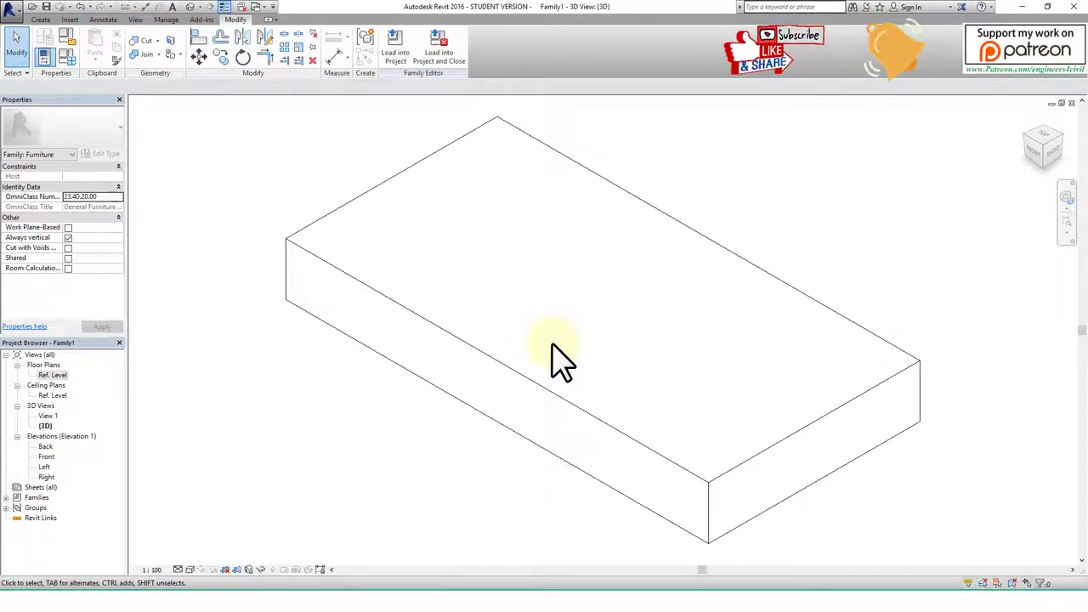
click(45, 467)
double_click(46, 467)
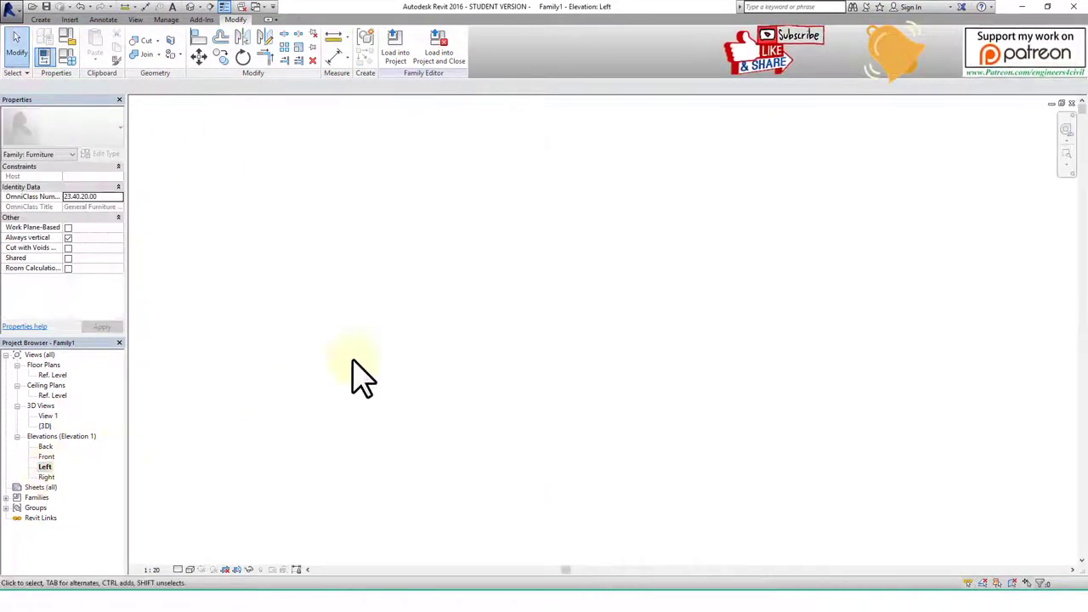
double_click(49, 477)
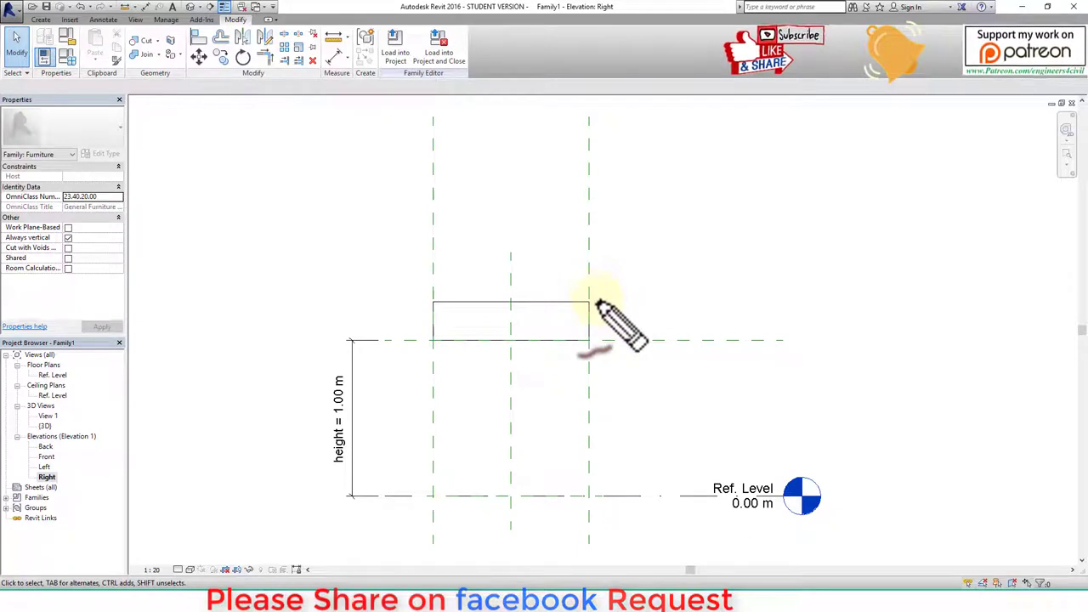
drag(596, 301, 663, 338)
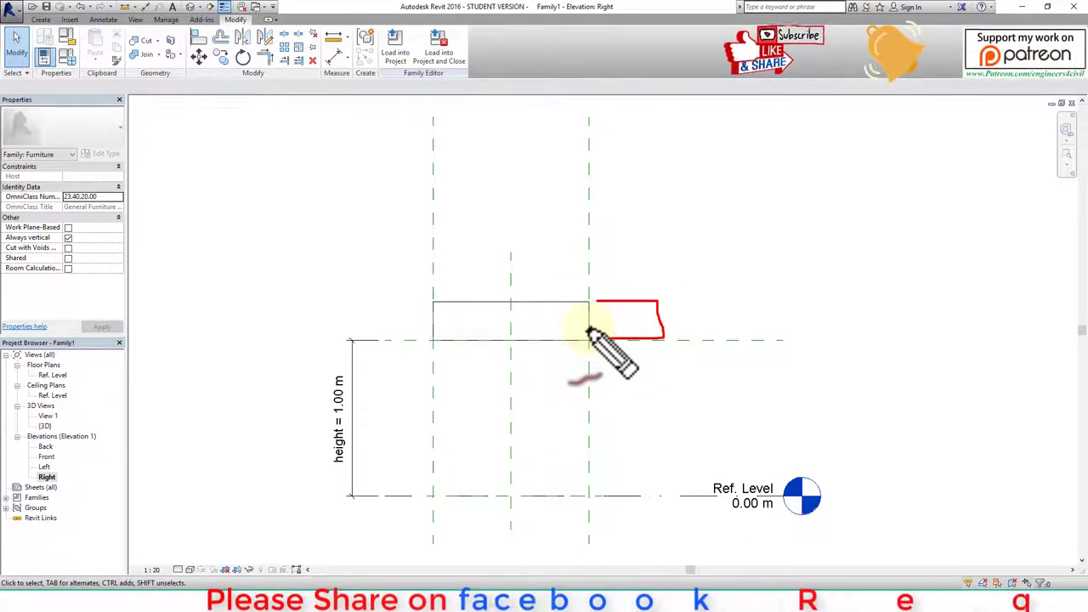
key(Escape)
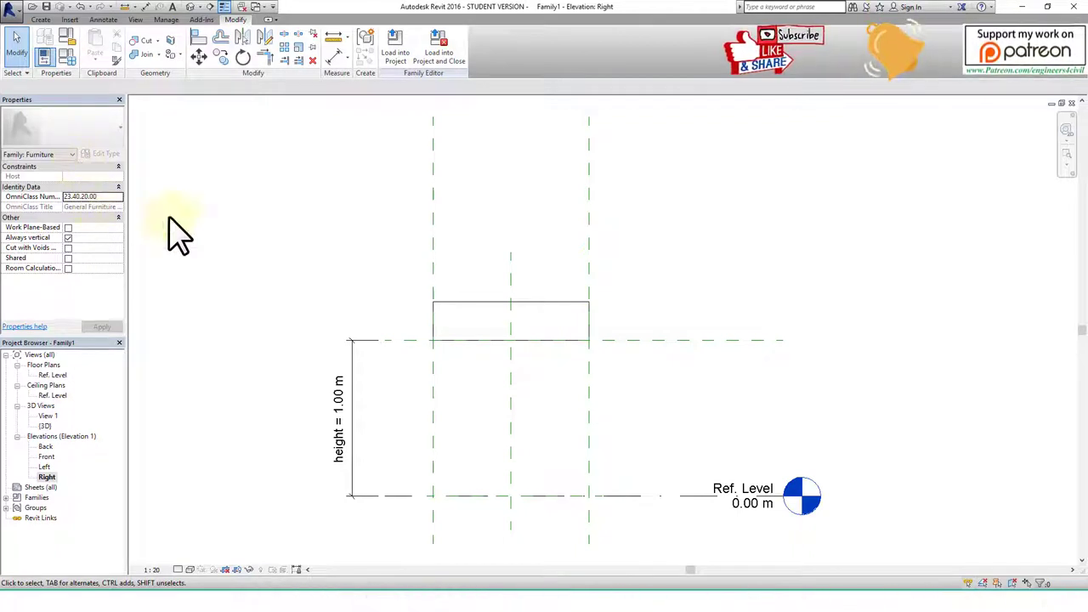
Set the tabletop extrusion's Extrusion End to -0.1 m, then go back to the Ref. Level plan.
click(470, 303)
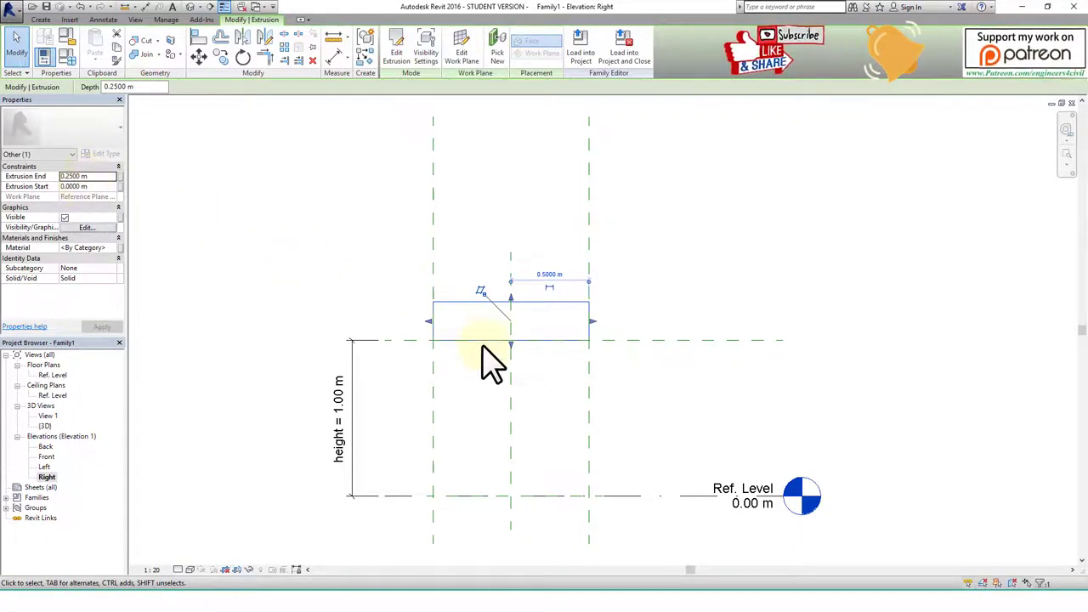
drag(408, 394, 440, 389)
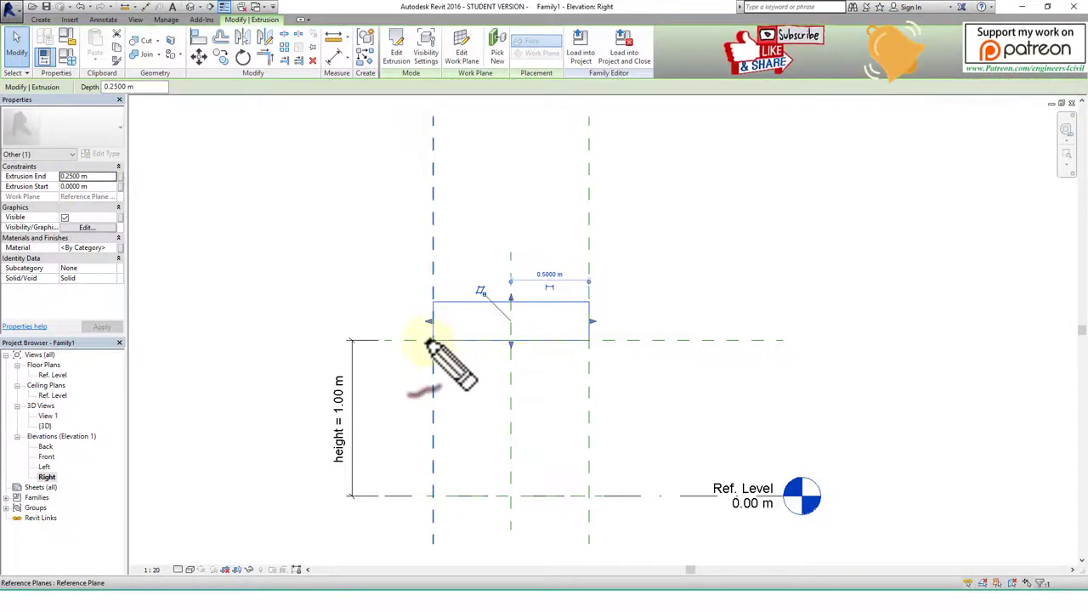
mouse_move(427, 340)
mouse_down()
mouse_move(586, 351)
mouse_move(471, 342)
mouse_up()
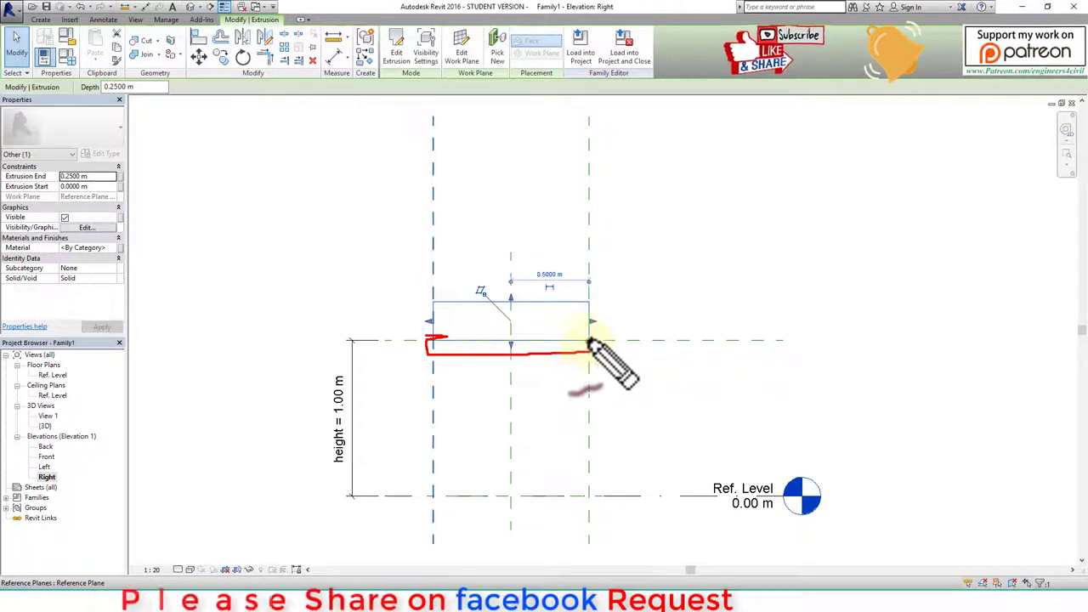
click(87, 178)
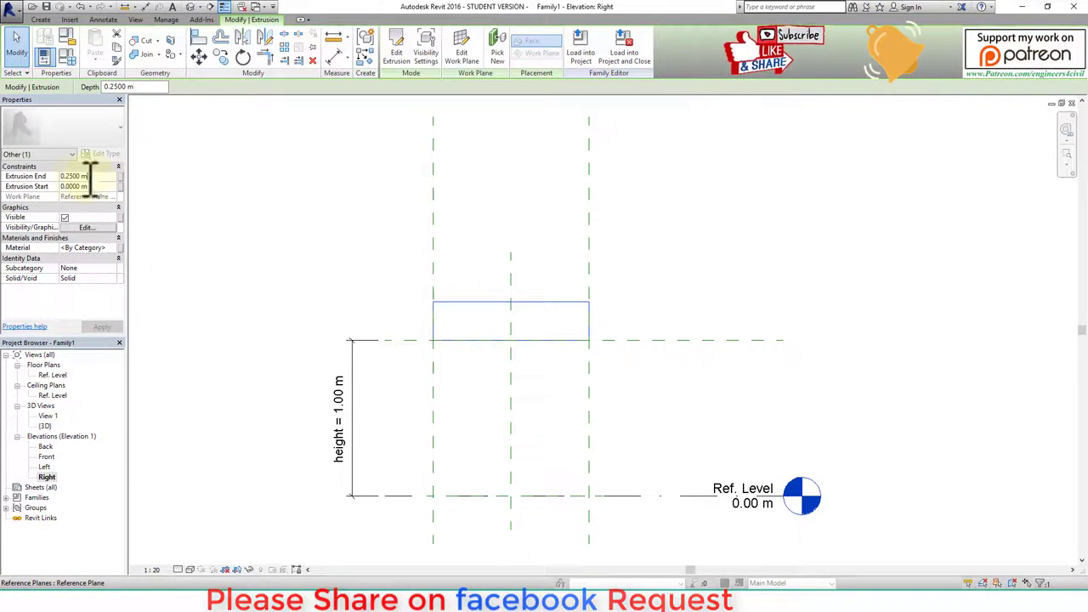
text(-0.1)
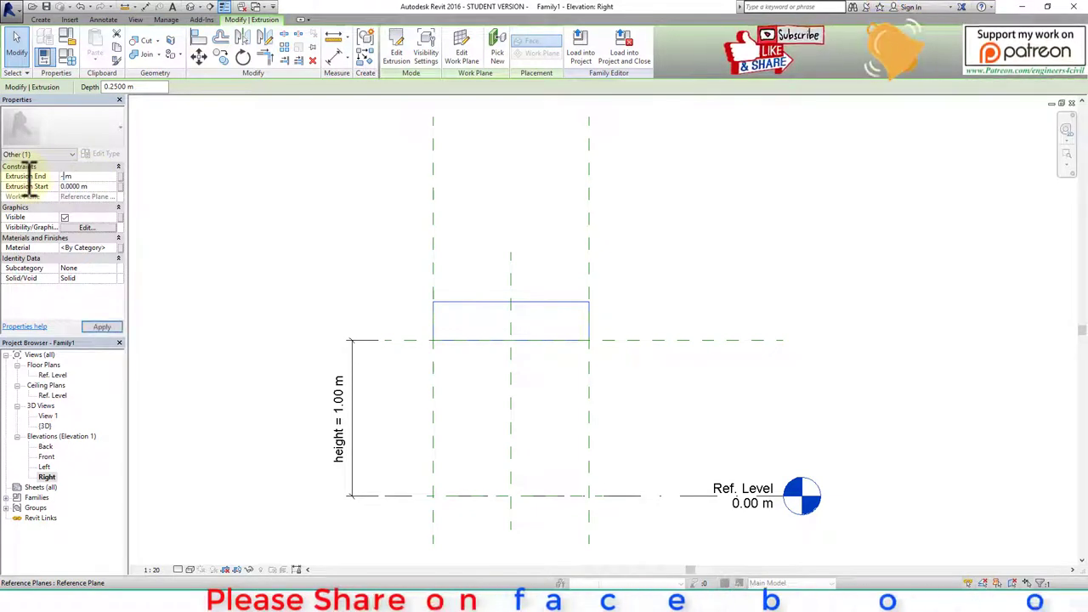
key(Return)
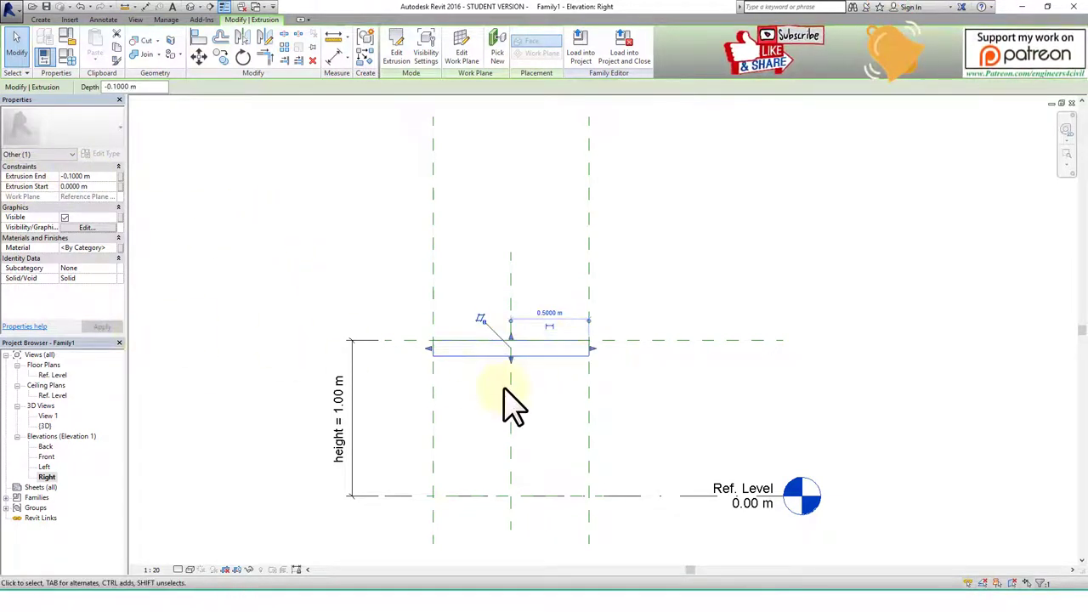
double_click(61, 376)
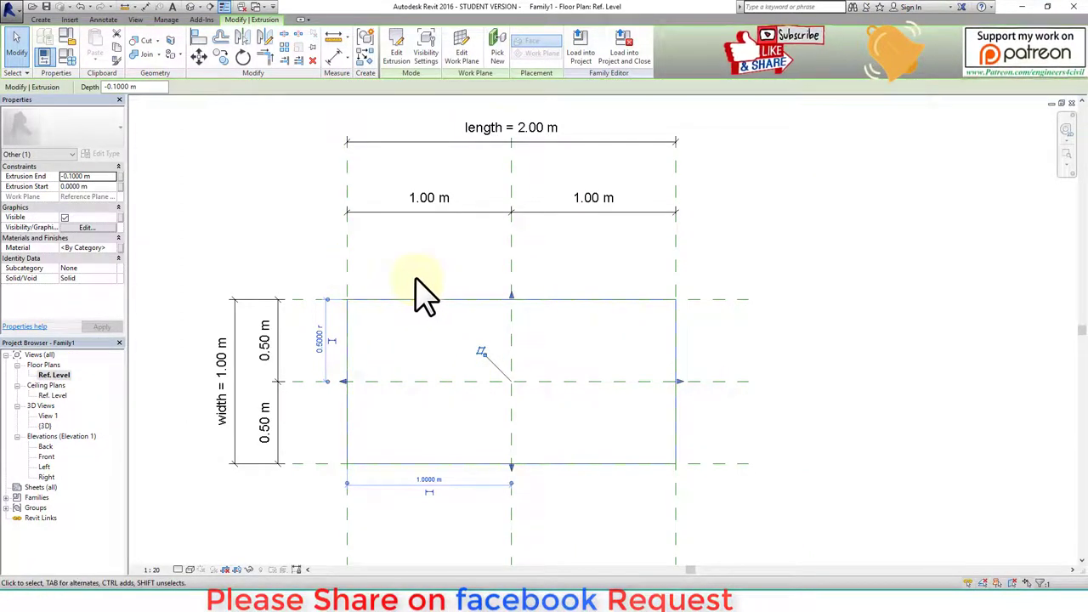
Use RP with Pick Lines at 0.1 m offset to add reference planes inside the outline's edges.
key(r)
key(p)
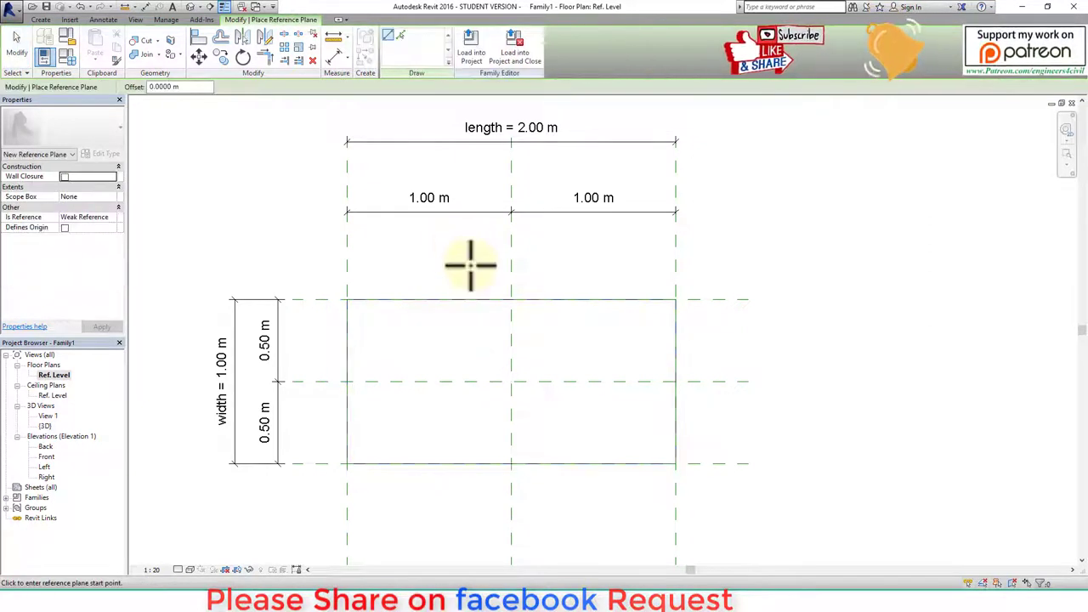
click(401, 36)
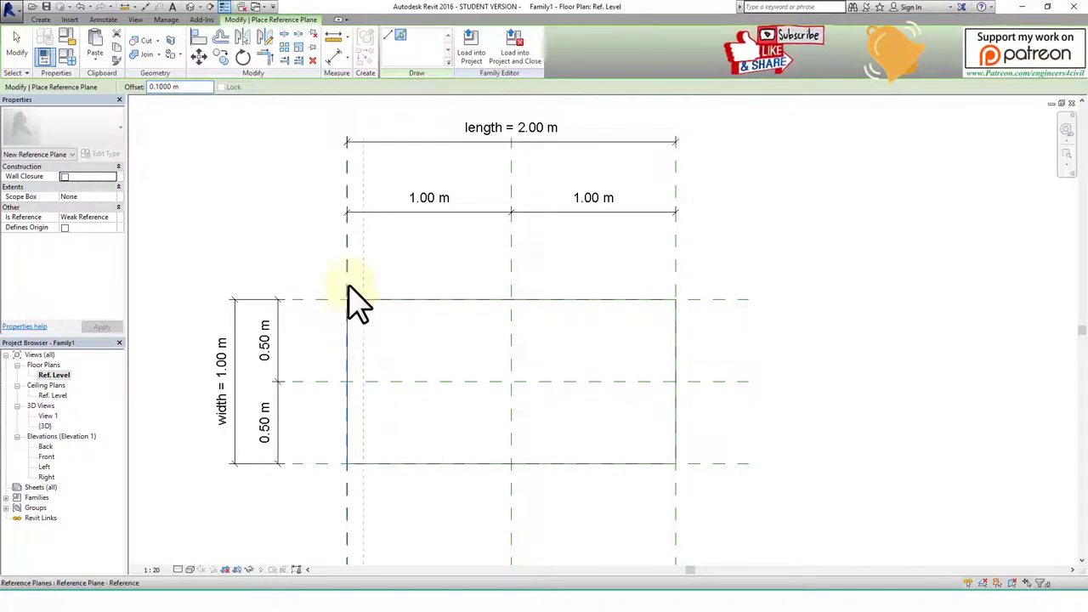
click(674, 297)
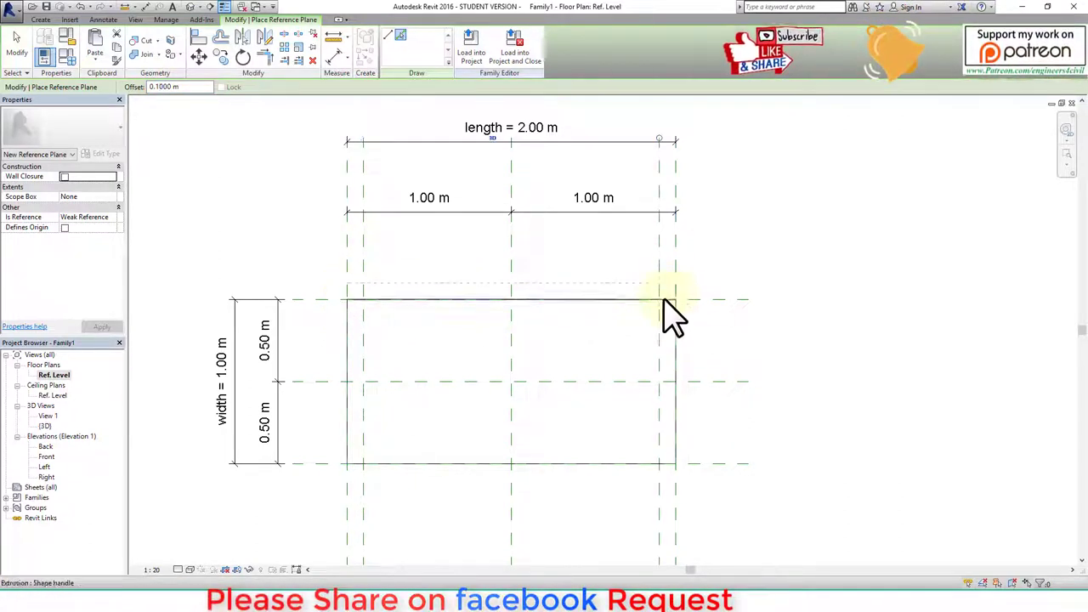
click(338, 464)
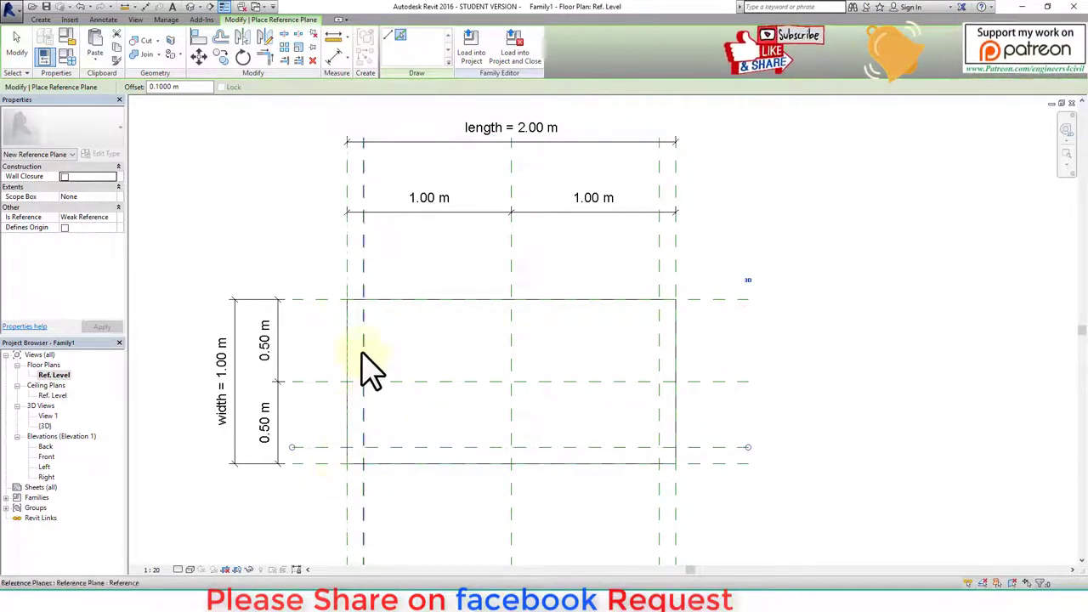
click(331, 301)
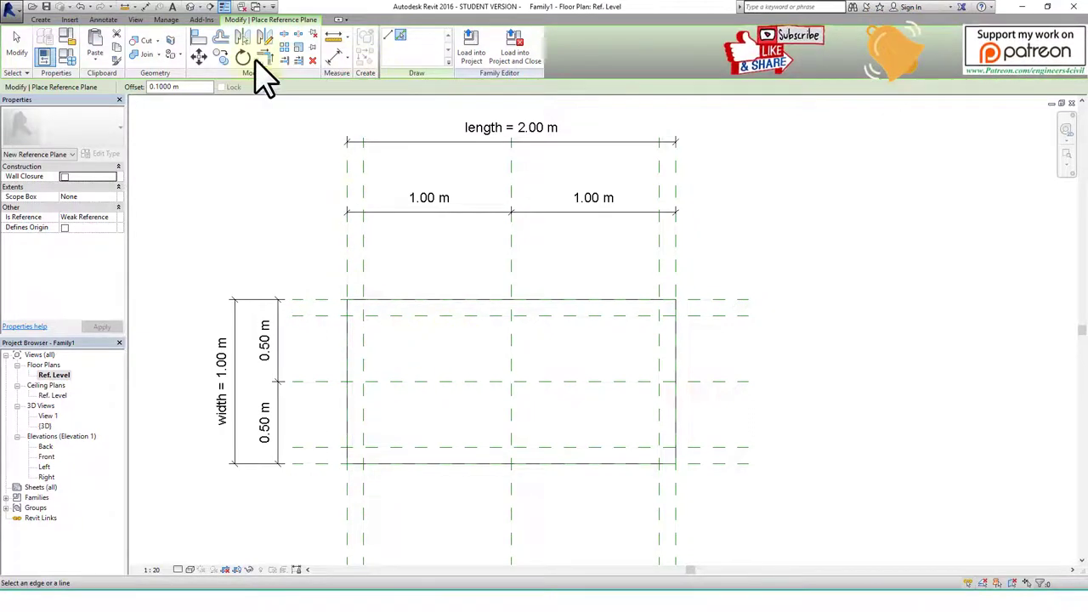
click(42, 21)
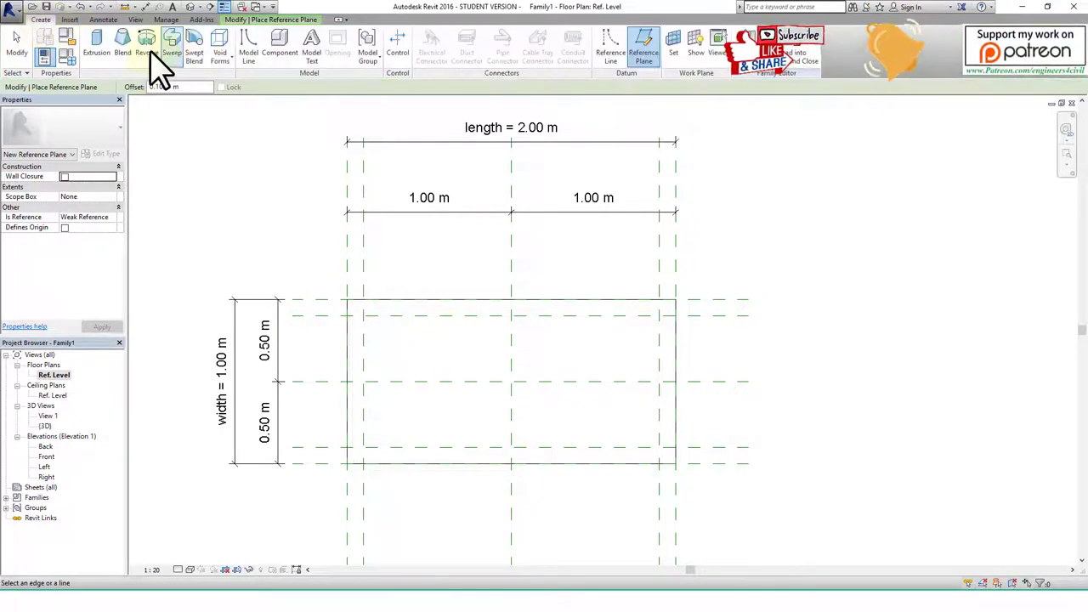
Start a new leg extrusion and sketch the first 0.10 m square leg at a table corner.
click(102, 47)
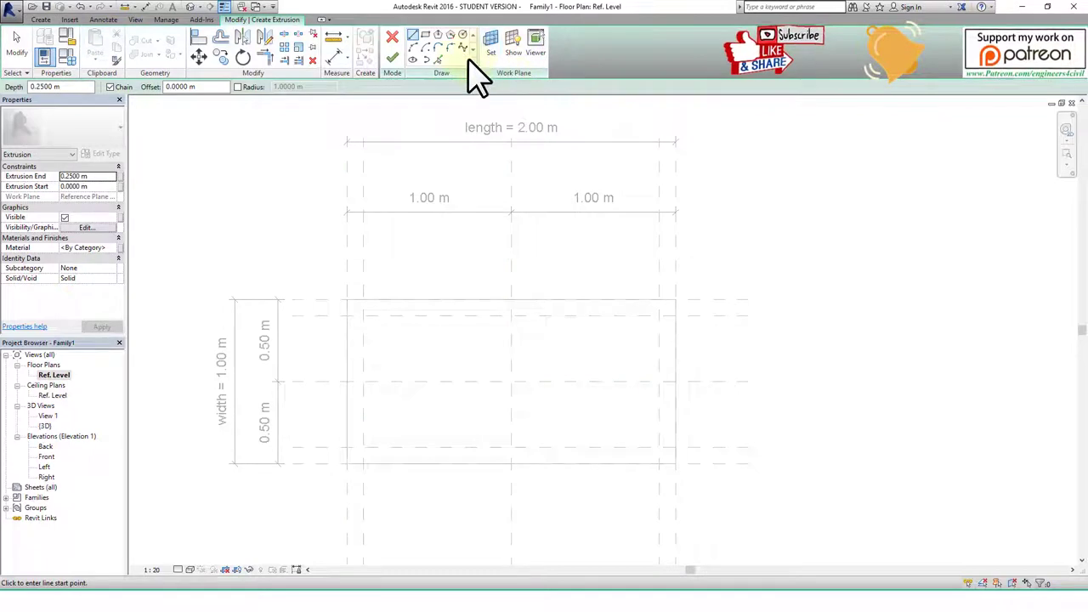
click(491, 42)
click(519, 367)
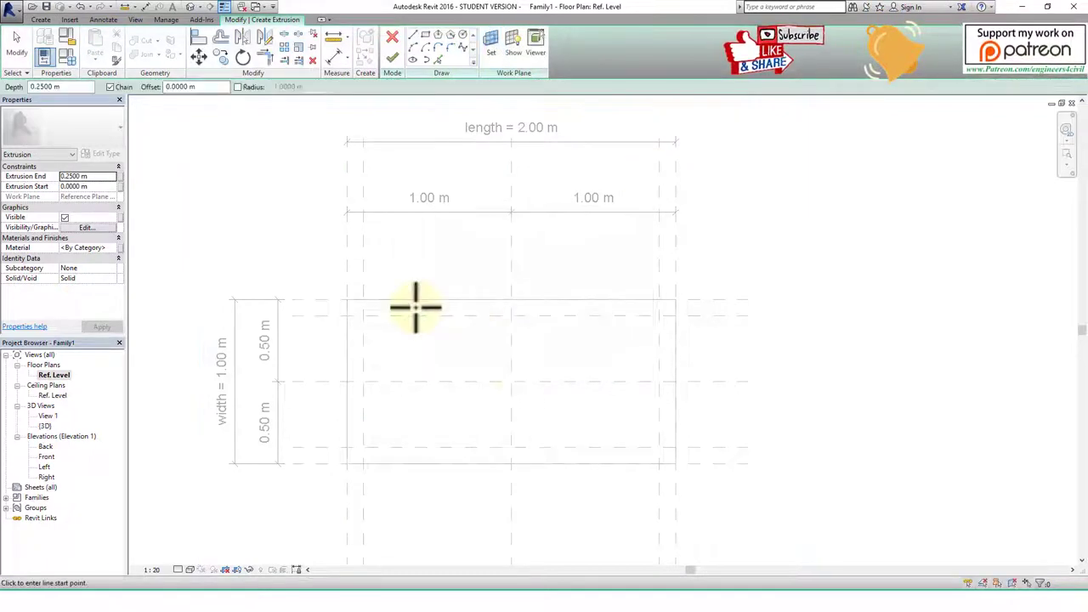
scroll(352, 307, up, 3)
click(340, 290)
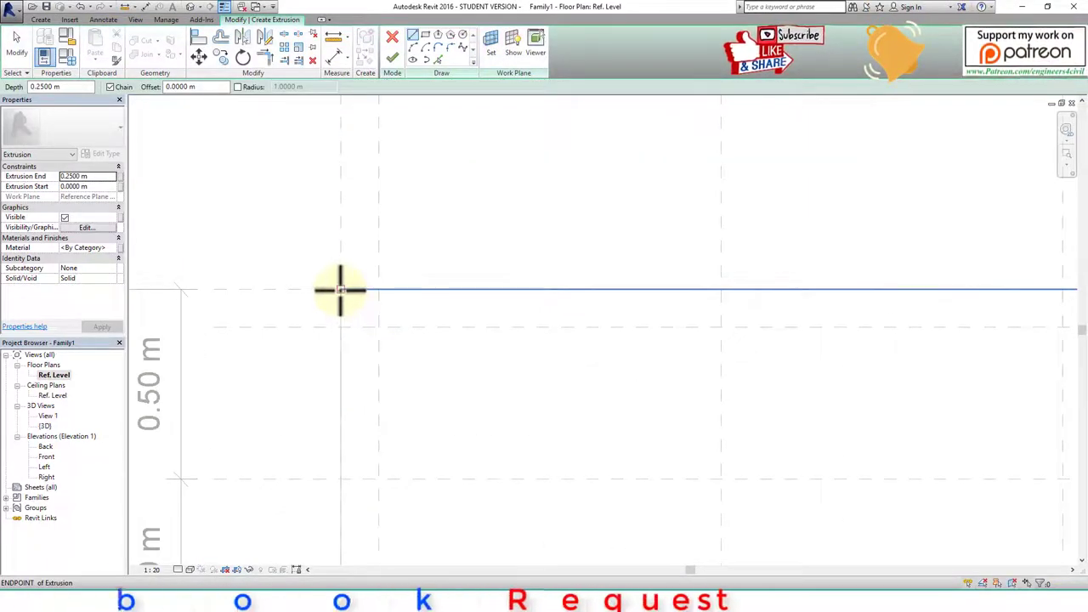
click(425, 36)
click(340, 290)
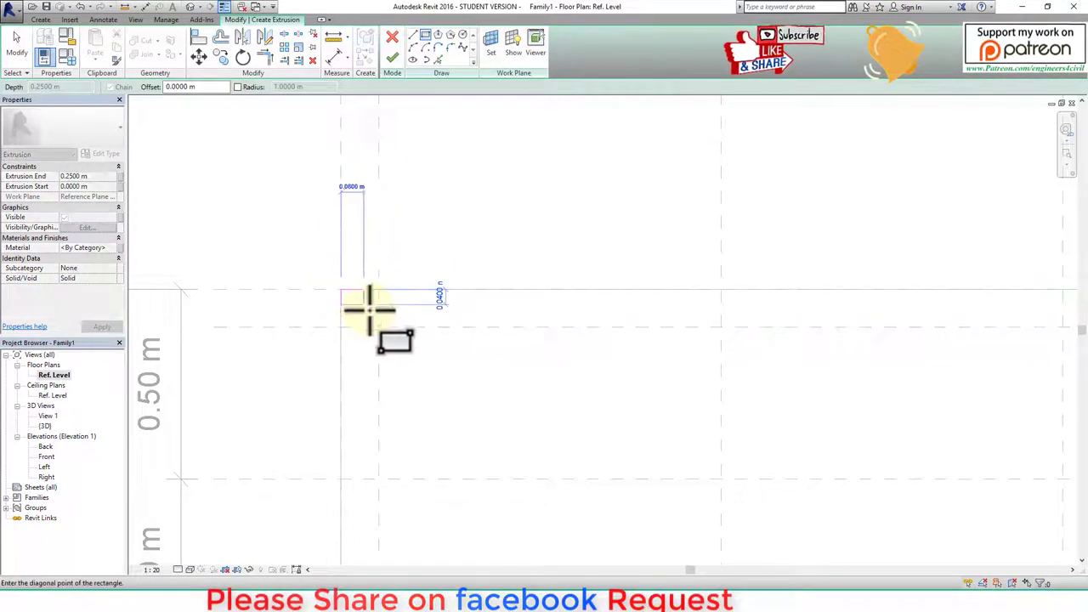
click(377, 323)
Sketch the remaining corner leg squares at the inset reference-plane intersections.
scroll(425, 328, down, 2)
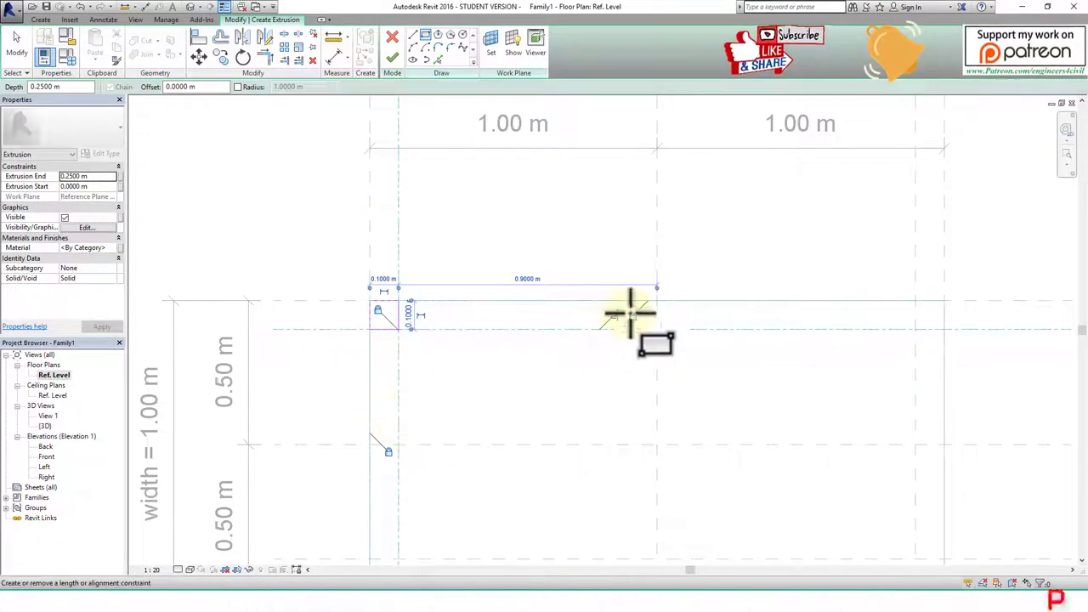
middle_drag(838, 359, 600, 340)
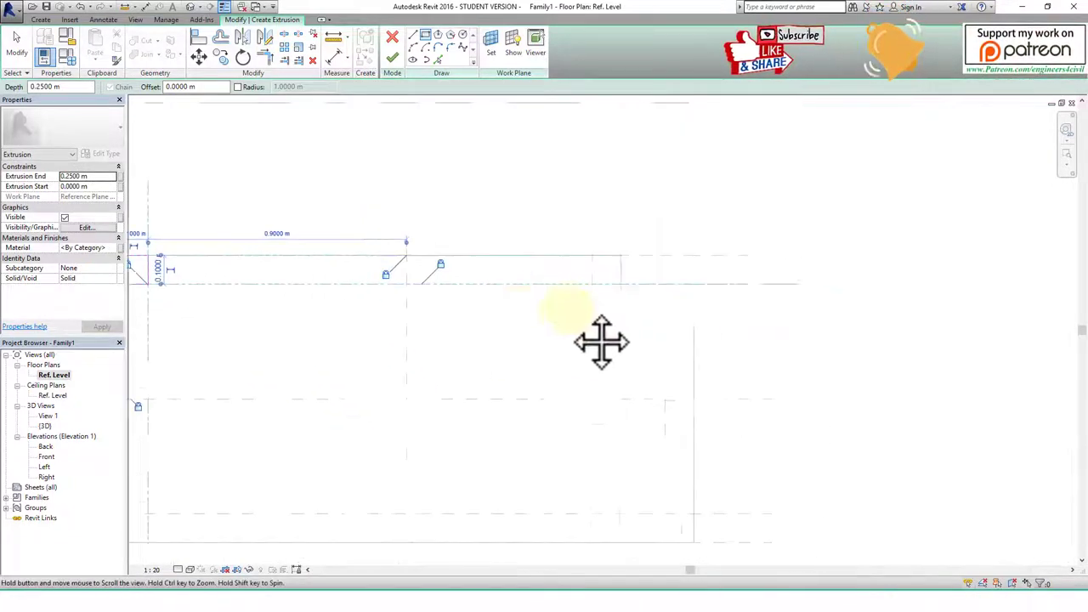
click(587, 245)
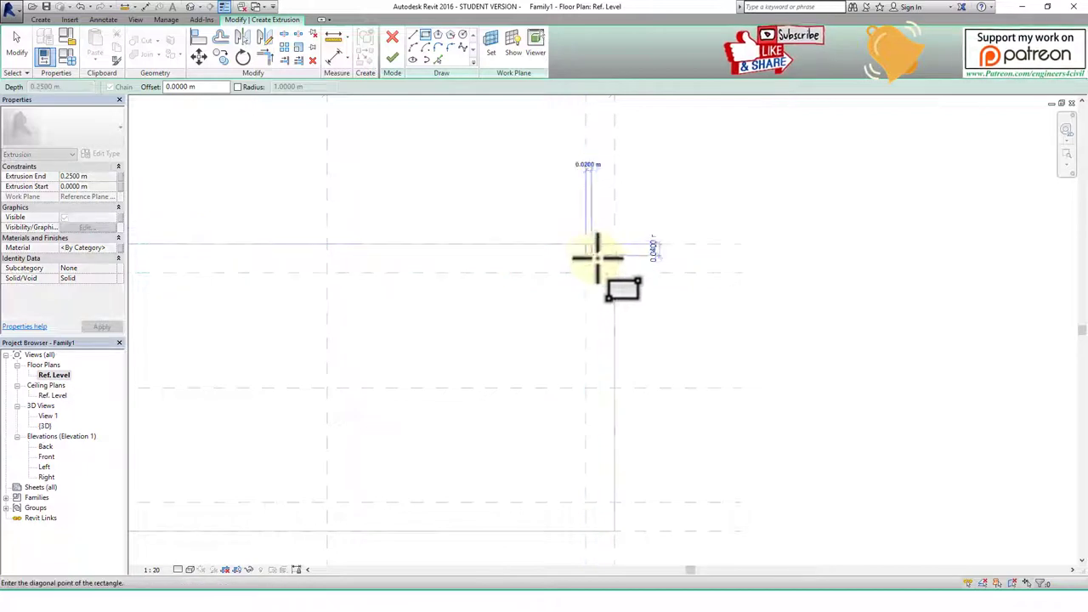
click(613, 272)
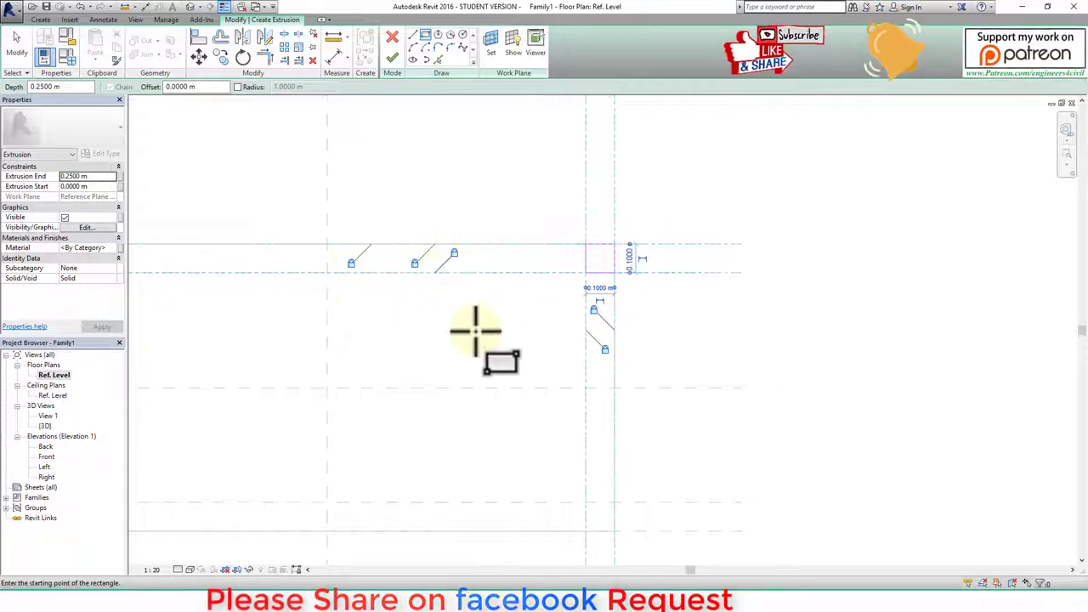
mouse_move(474, 328)
middle_down()
mouse_move(505, 298)
mouse_move(522, 304)
middle_up()
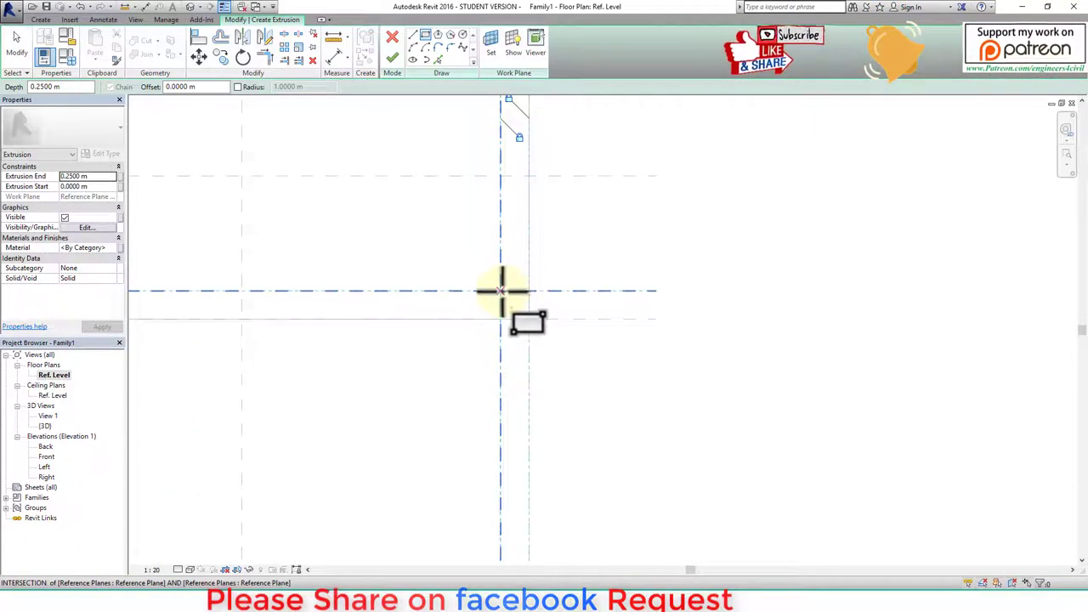
click(501, 291)
click(527, 319)
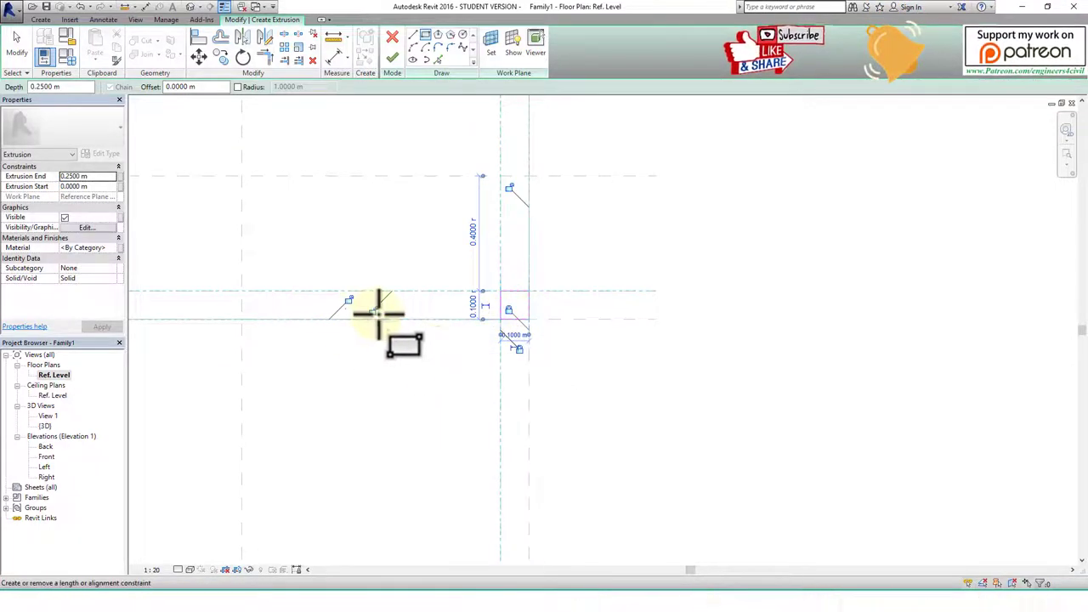
middle_drag(332, 314, 705, 383)
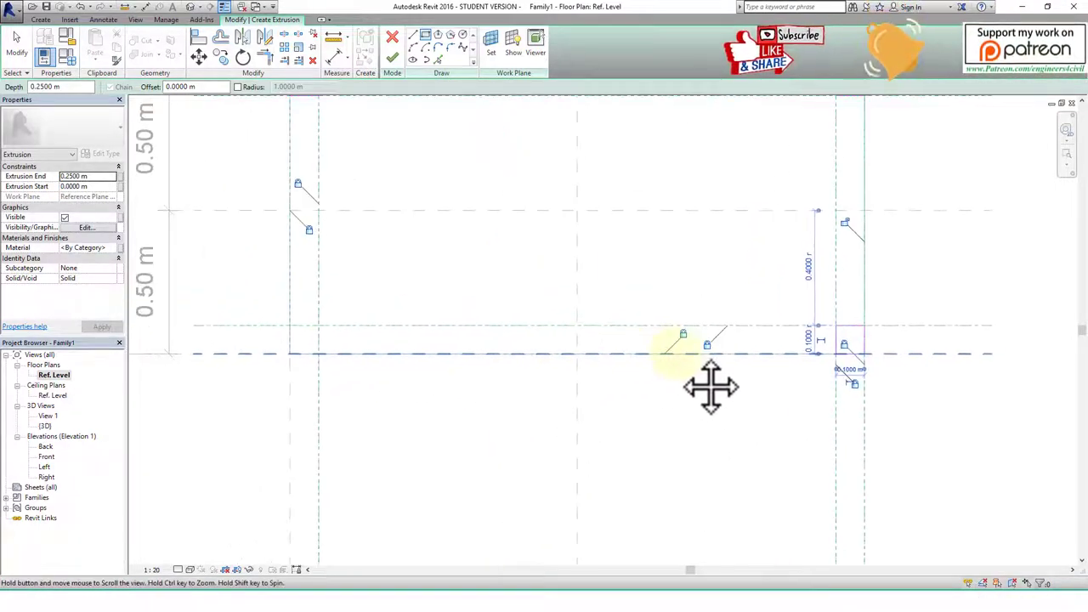
click(300, 320)
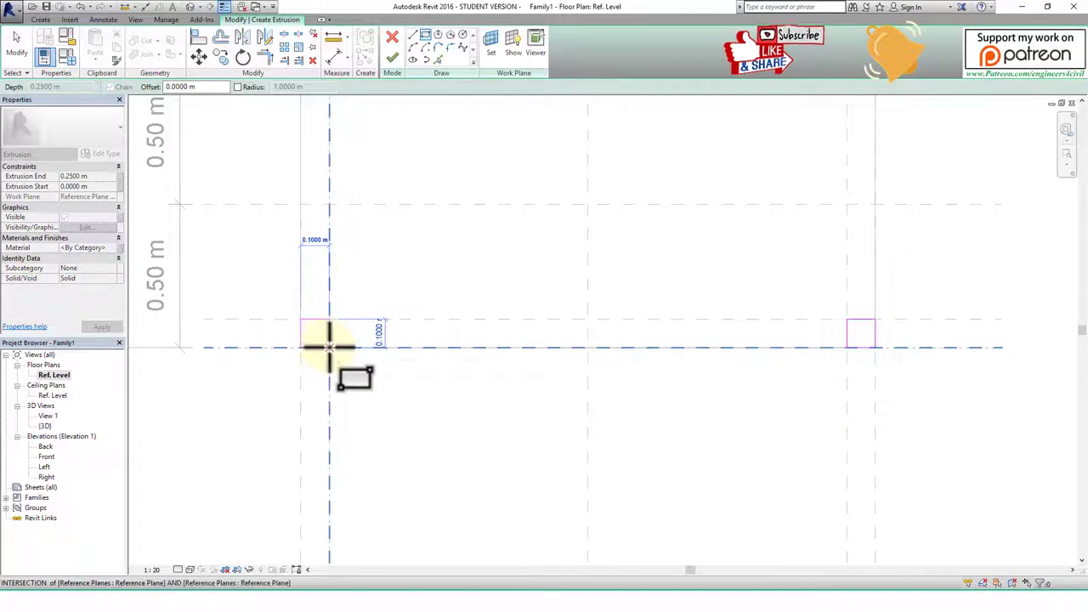
key(Escape)
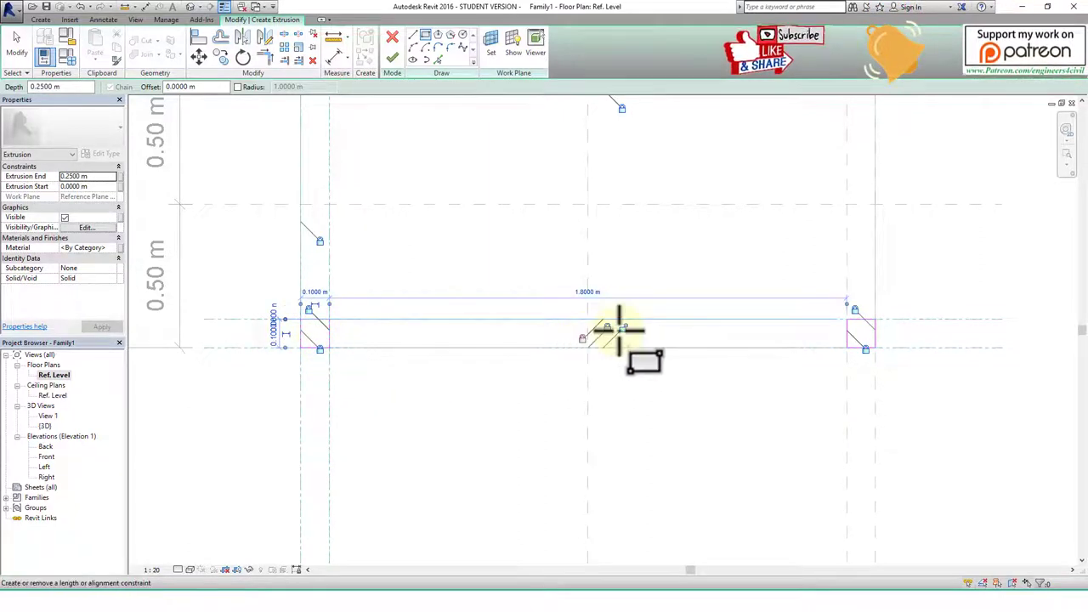
scroll(389, 315, down, 2)
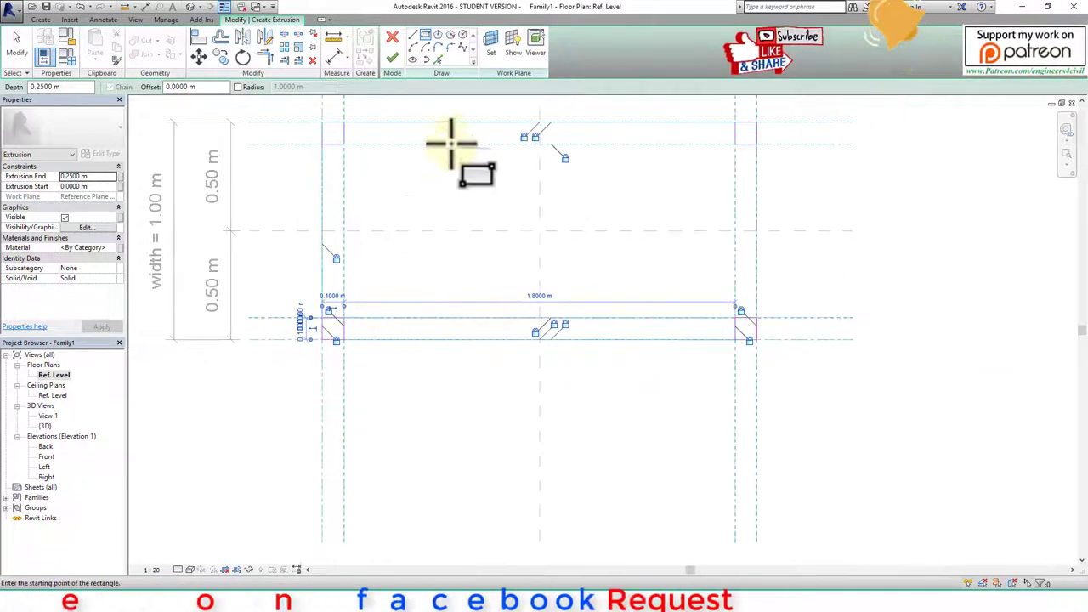
Finish the leg extrusions and stretch them in the Right elevation up to the tabletop's underside.
click(393, 59)
middle_drag(595, 243, 556, 293)
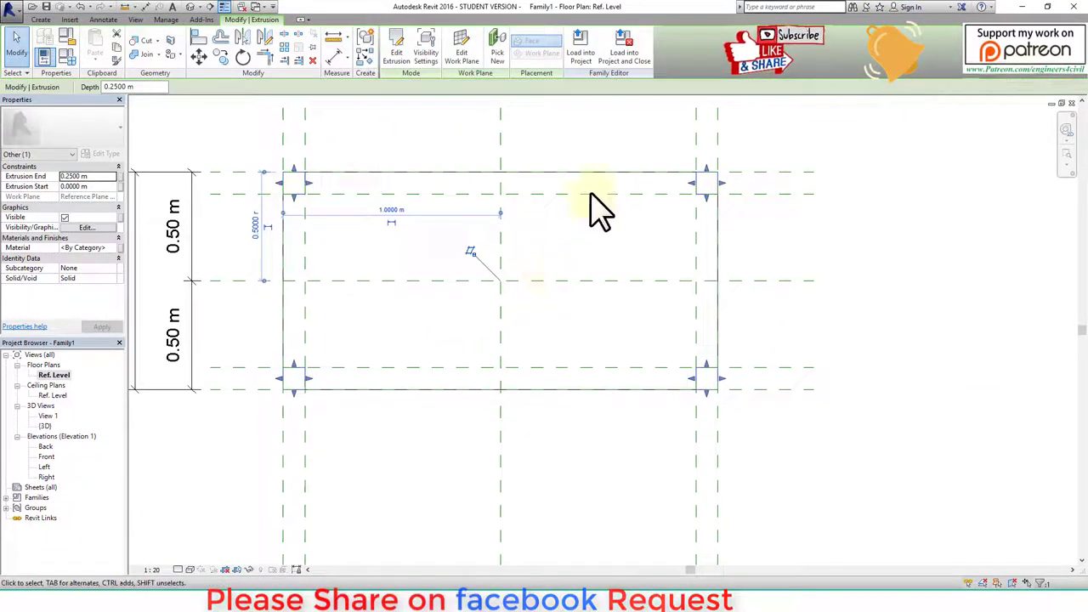
double_click(47, 477)
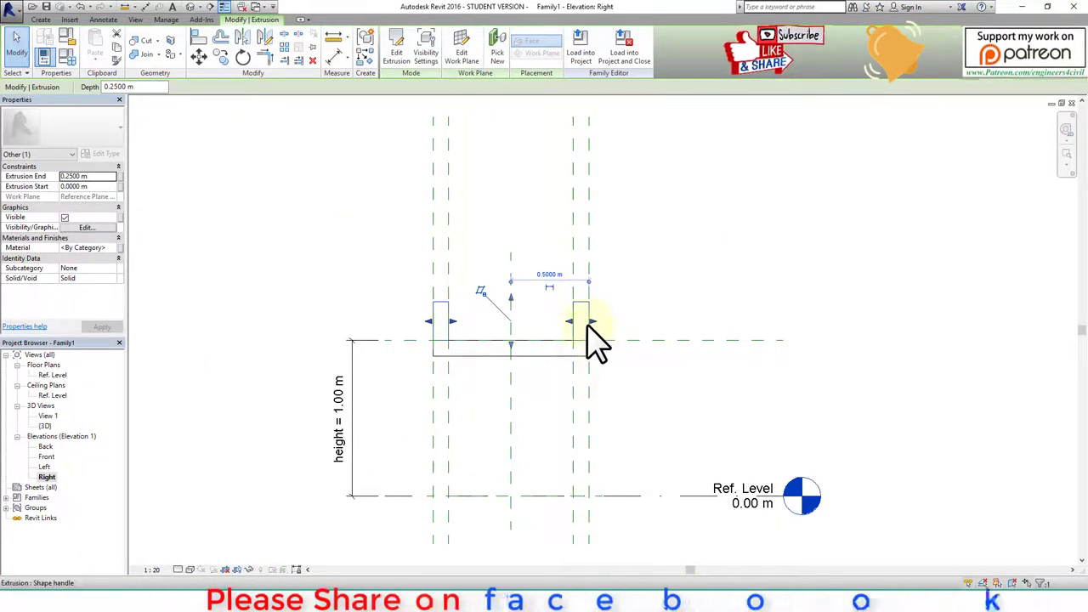
middle_drag(551, 425, 549, 381)
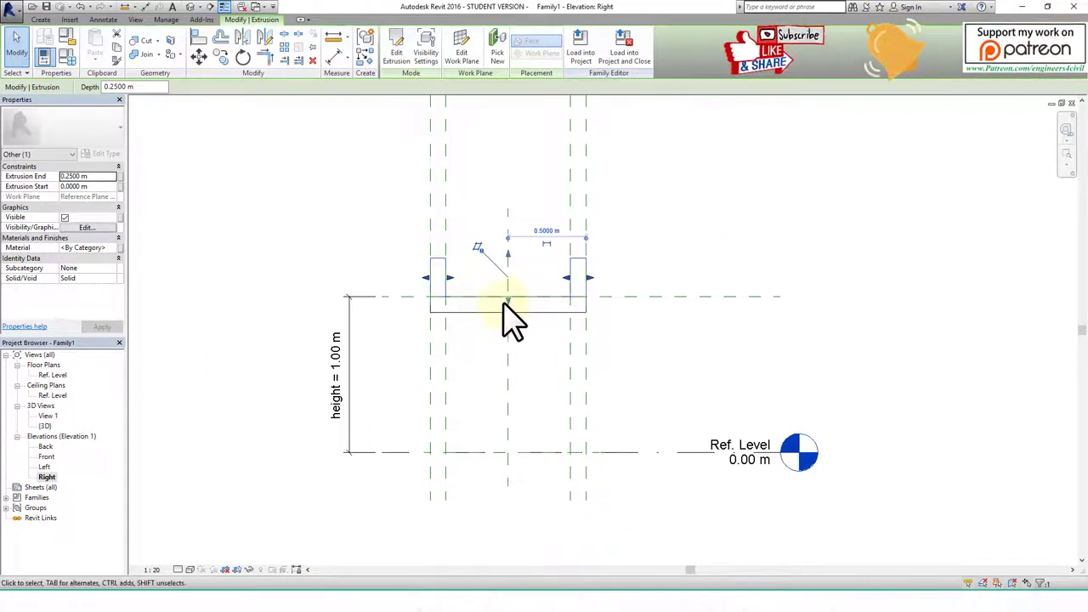
drag(507, 303, 512, 451)
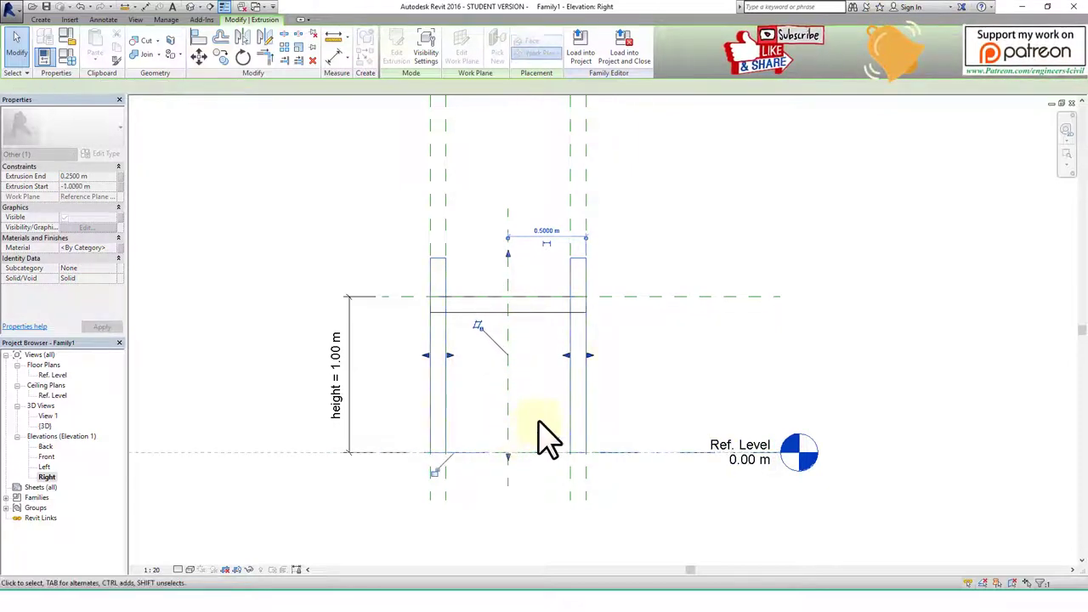
drag(508, 255, 508, 252)
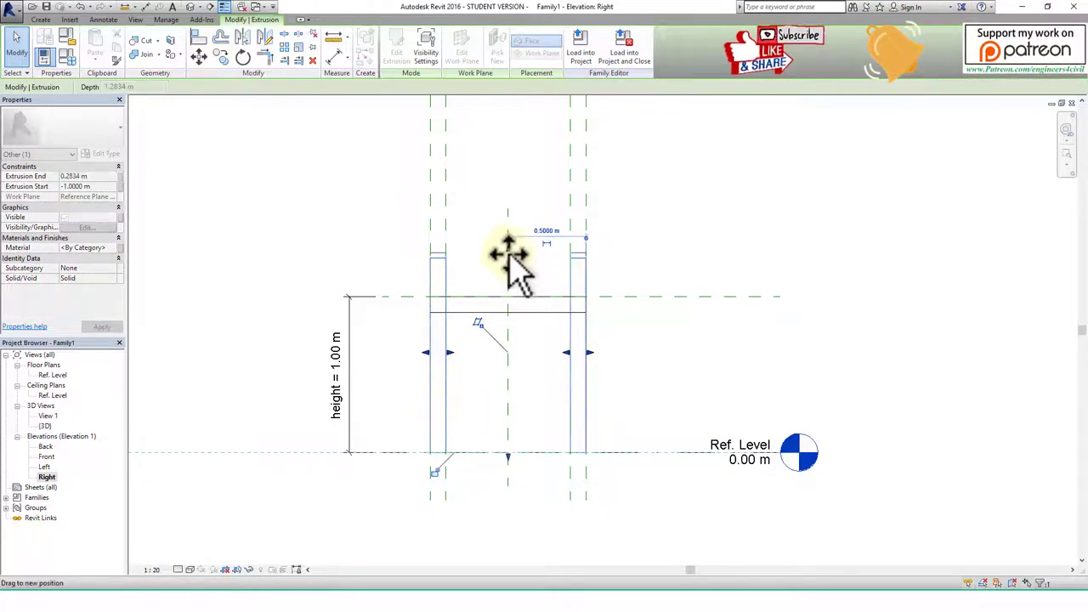
mouse_move(507, 290)
mouse_down()
mouse_move(508, 309)
mouse_move(508, 298)
mouse_up()
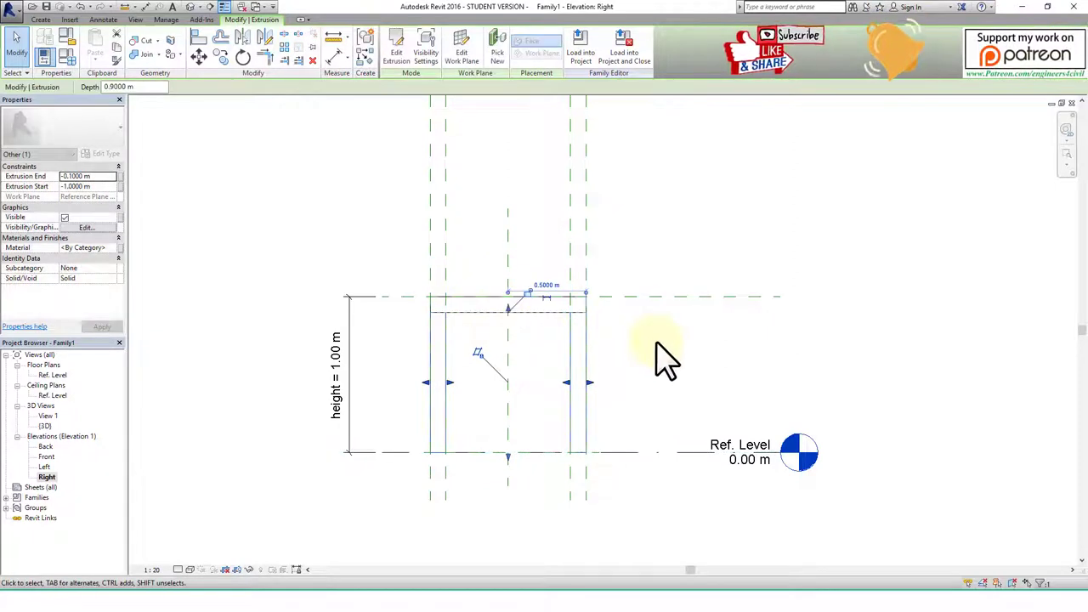
click(629, 323)
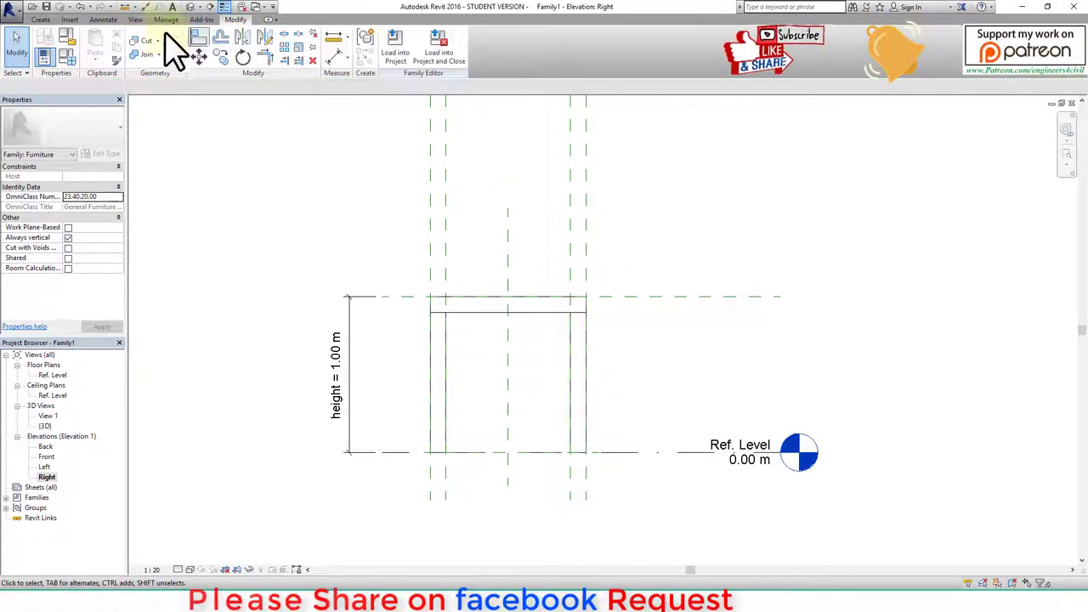
Open the default 3D view and zoom in on a corner where a leg meets the tabletop.
click(189, 7)
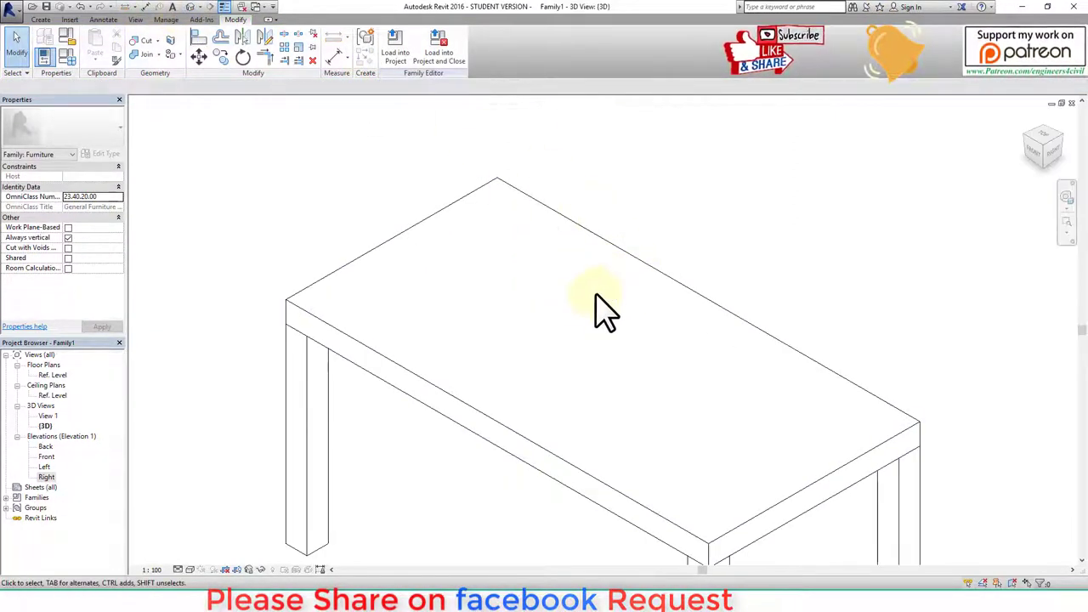
middle_drag(631, 372, 615, 315)
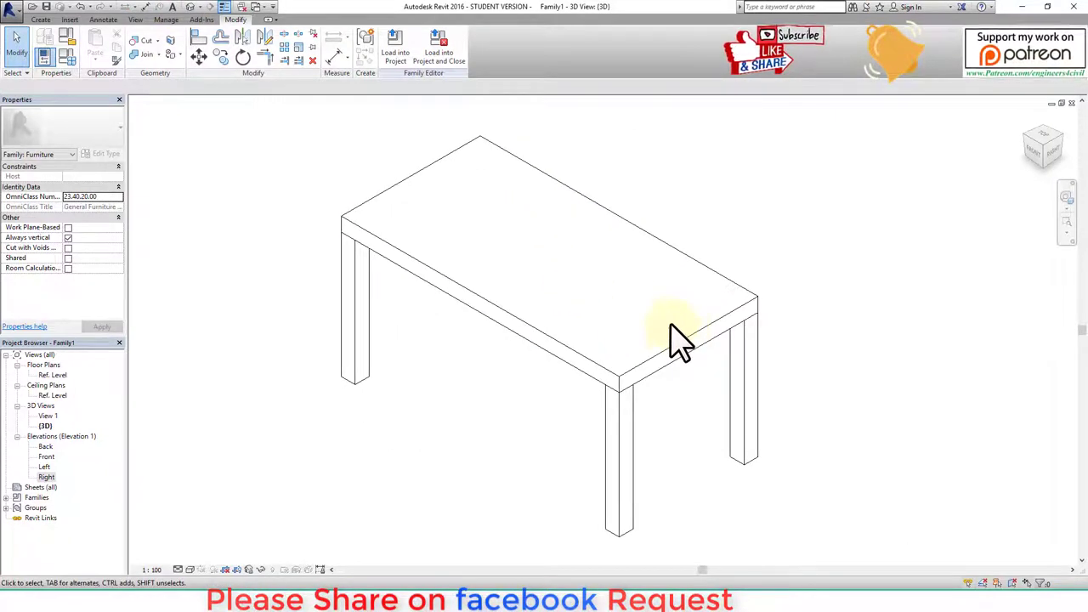
scroll(663, 438, up, 2)
scroll(646, 421, up, 2)
scroll(632, 400, up, 2)
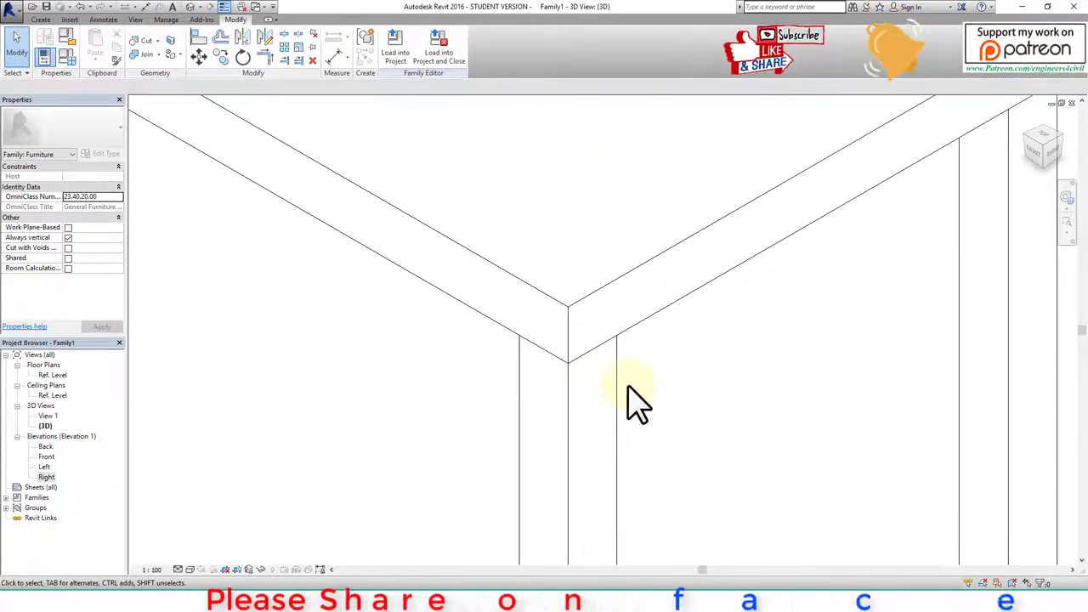
scroll(625, 382, up, 2)
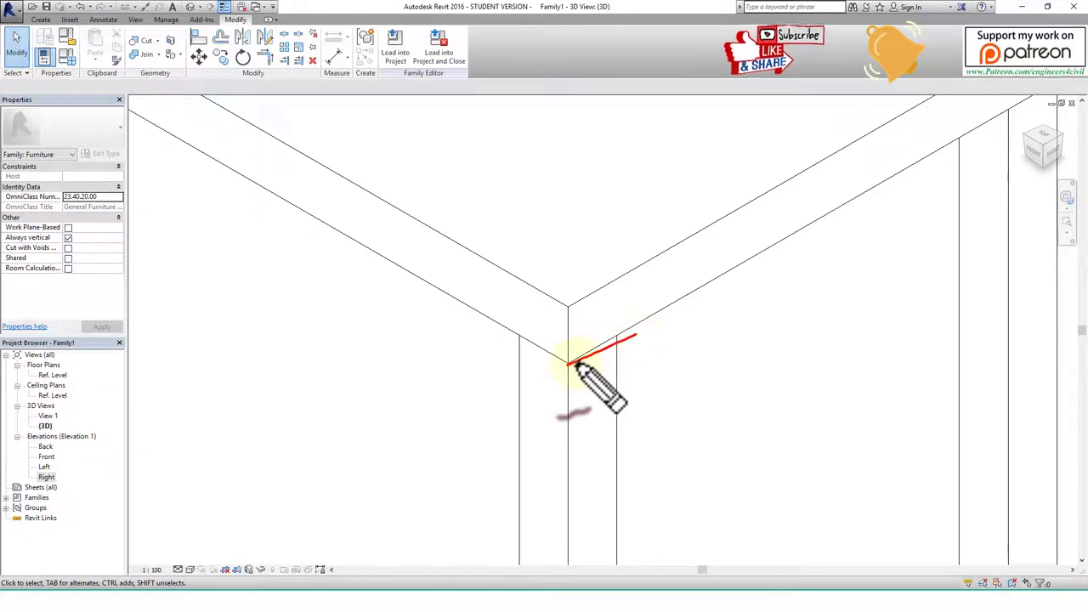
drag(569, 364, 512, 334)
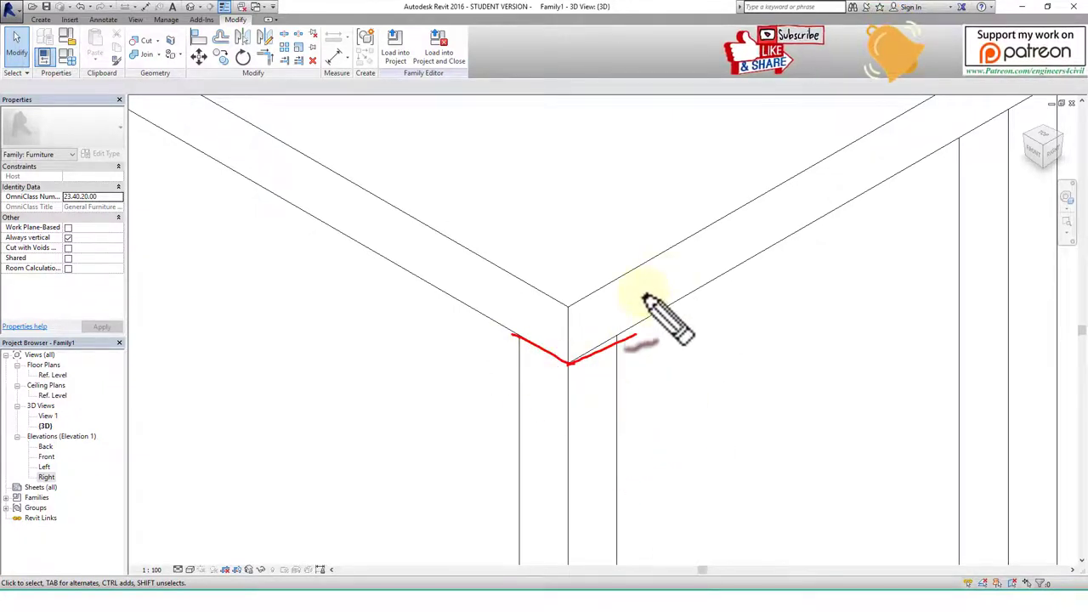
key(Escape)
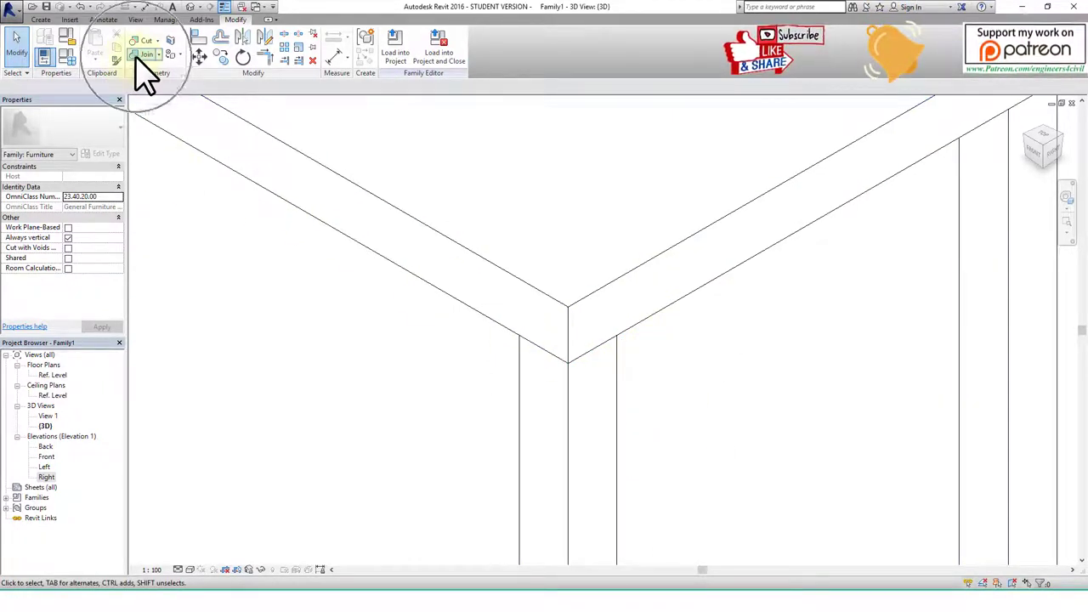
Join the tabletop with a leg using Join Geometry.
click(142, 56)
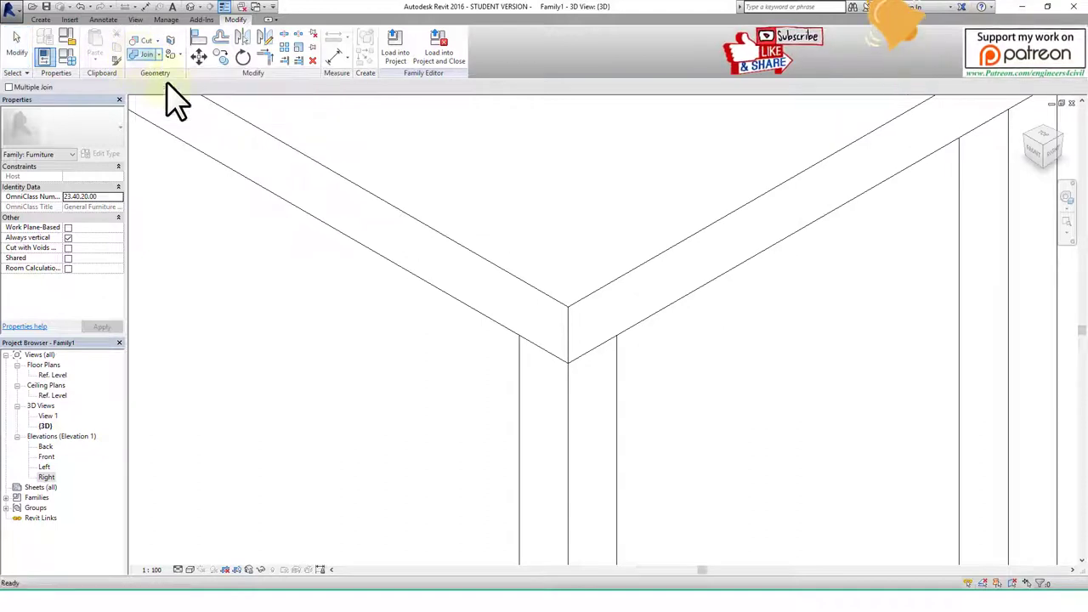
click(666, 311)
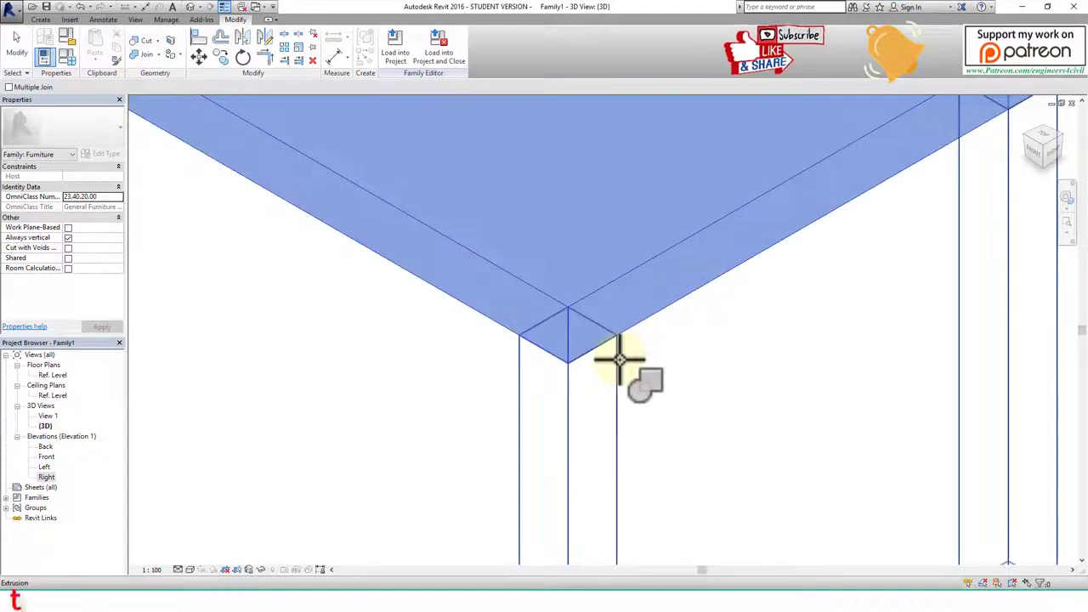
click(622, 364)
scroll(678, 341, down, 3)
scroll(650, 338, down, 3)
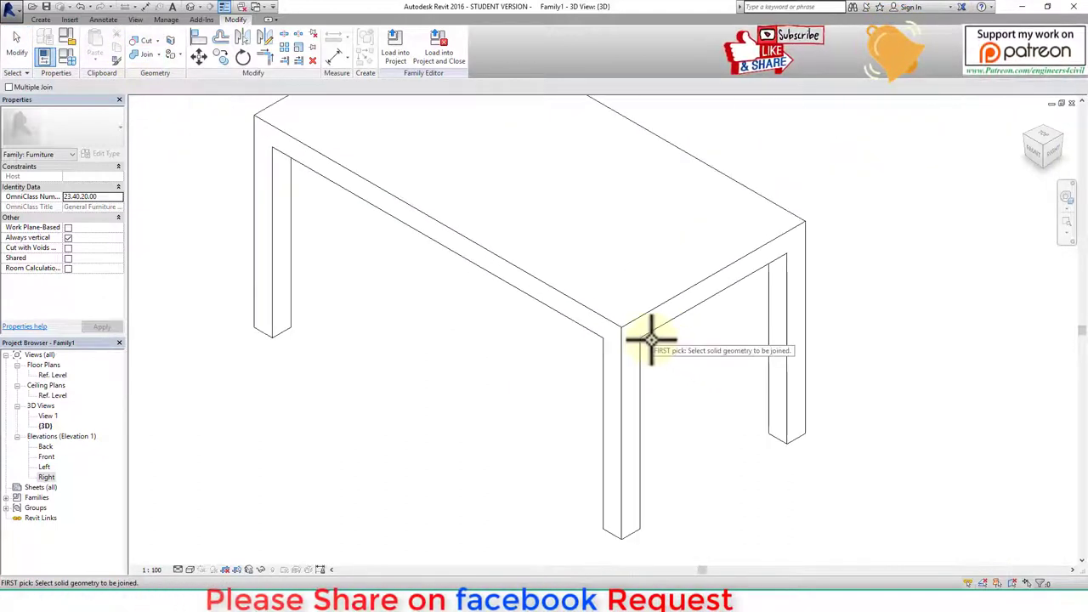
key(Escape)
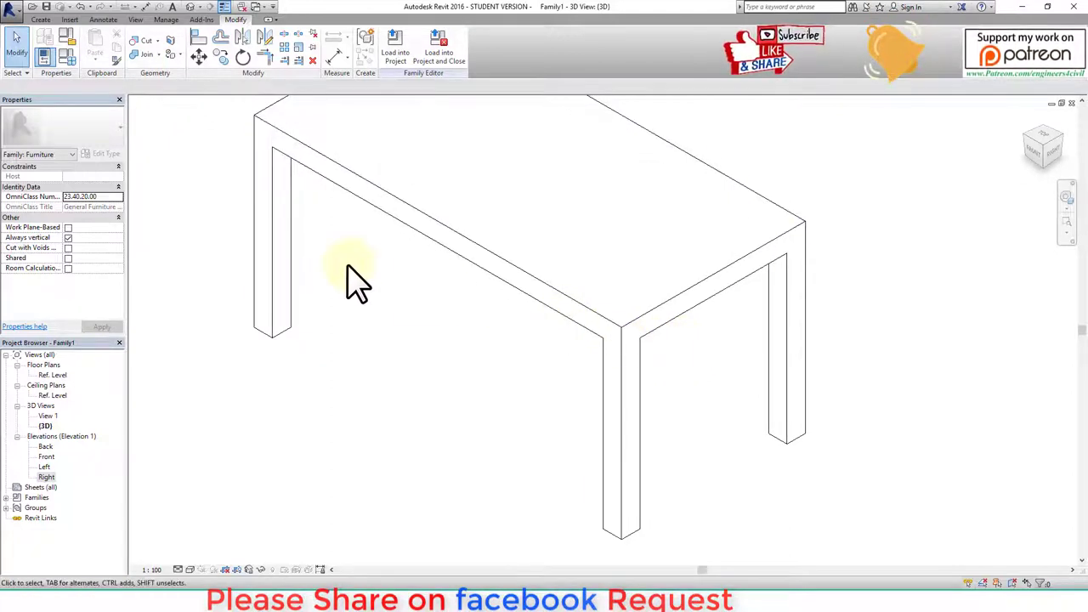
Zoom out and window-select the table's extrusions.
scroll(357, 293, down, 1)
scroll(365, 289, down, 2)
scroll(371, 264, down, 1)
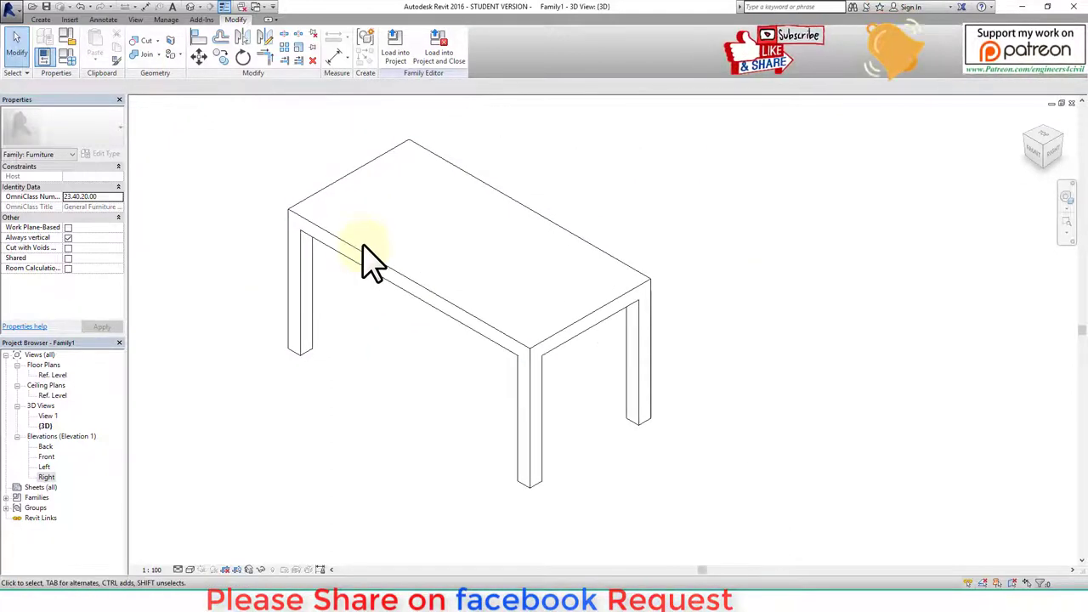
click(357, 257)
key(Escape)
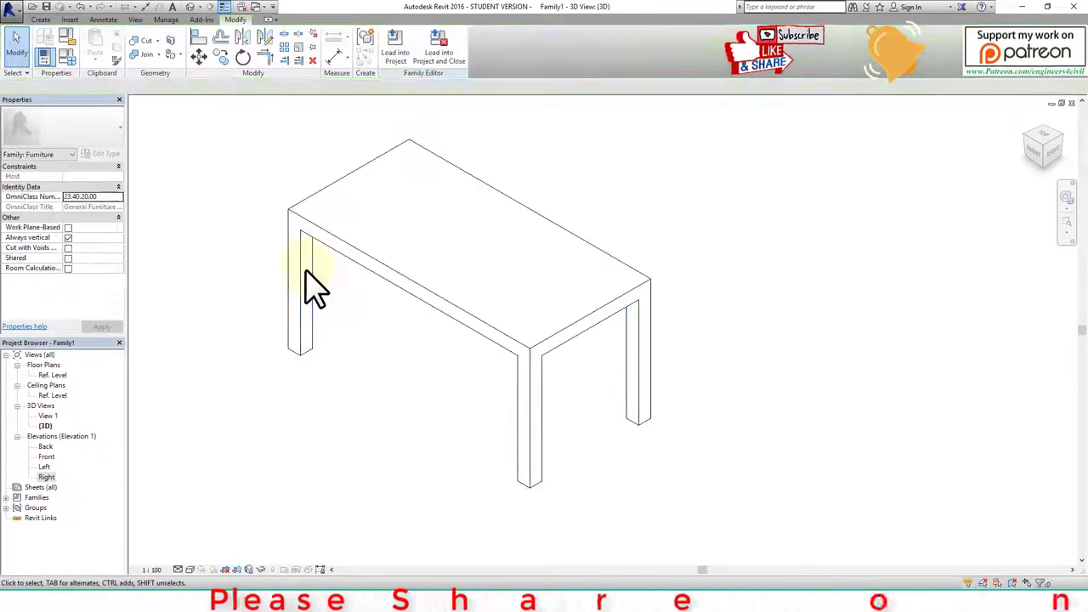
mouse_move(251, 153)
mouse_down()
mouse_move(743, 446)
mouse_move(766, 496)
mouse_up()
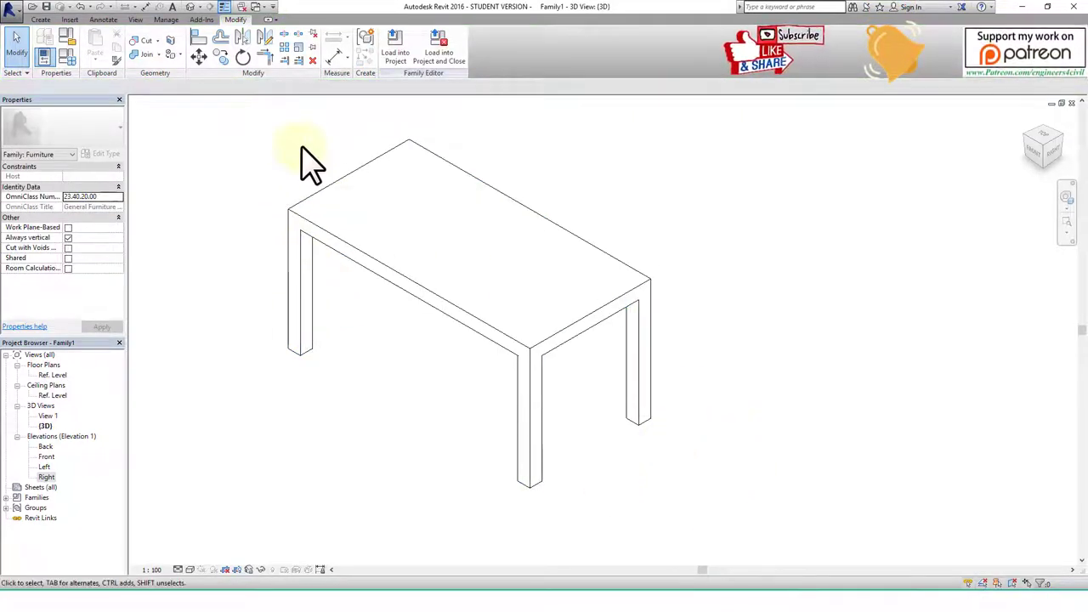
mouse_move(228, 127)
mouse_down()
mouse_move(684, 497)
mouse_move(287, 195)
mouse_move(294, 225)
mouse_up()
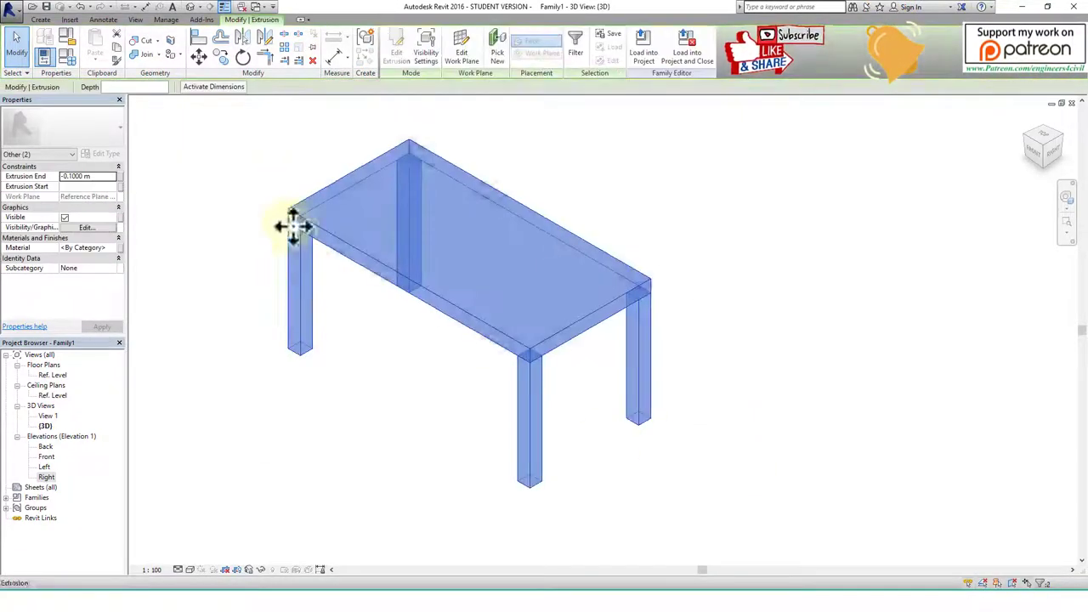
Assign the Beechwood - Galliano appearance to the Default material and dismiss the sharing-violation error.
click(116, 250)
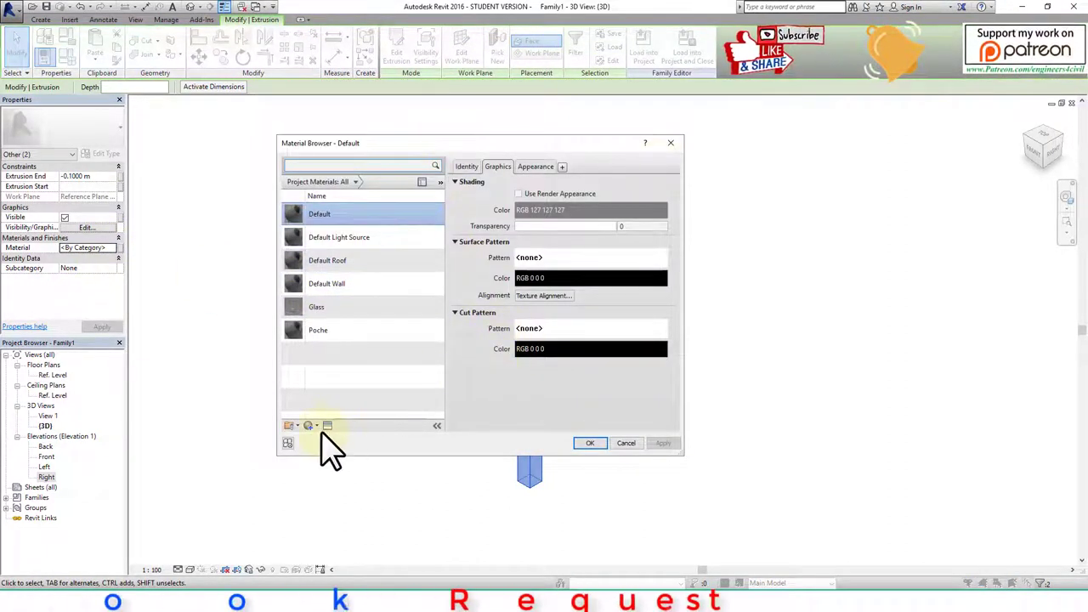
click(328, 425)
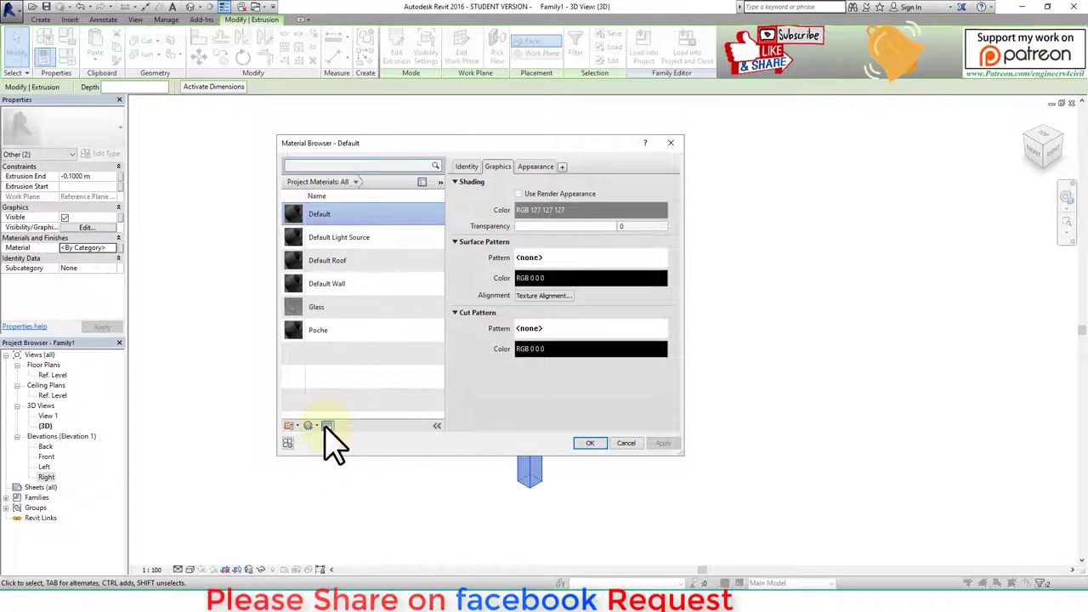
click(803, 162)
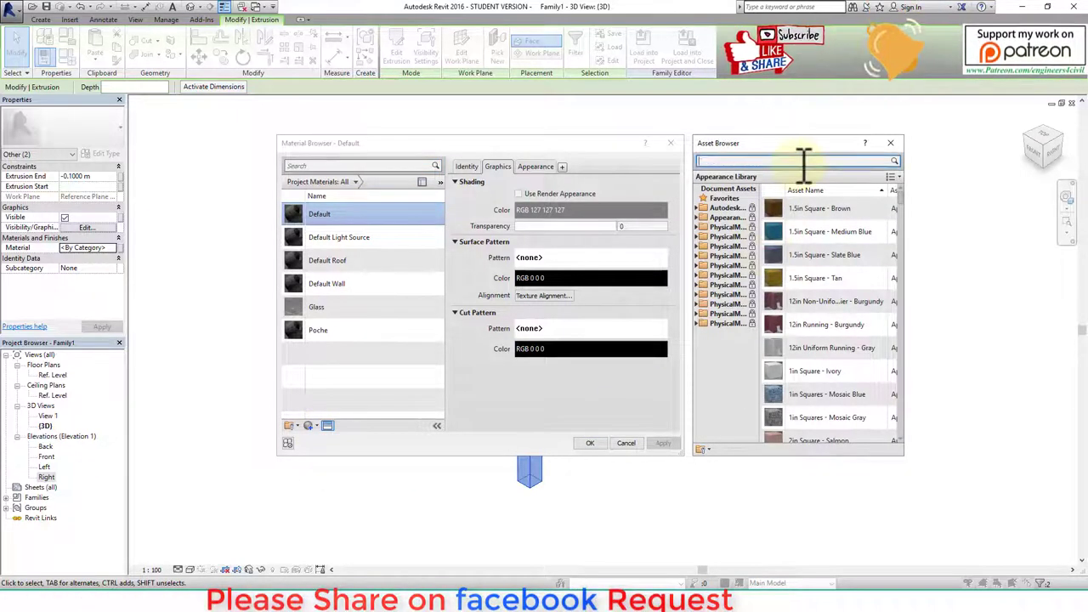
text(wood)
key(Return)
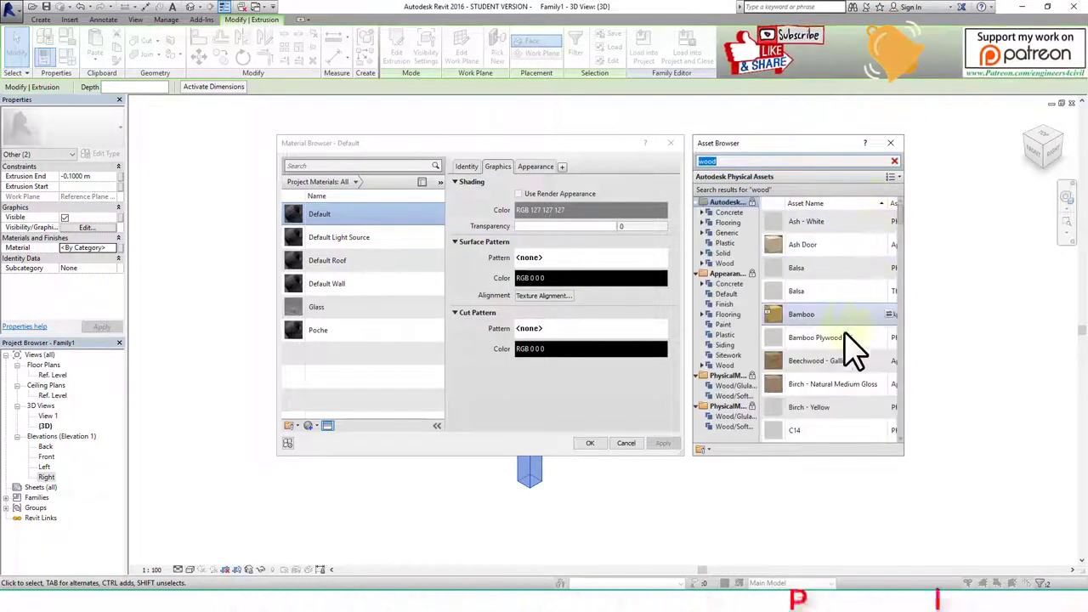
double_click(828, 365)
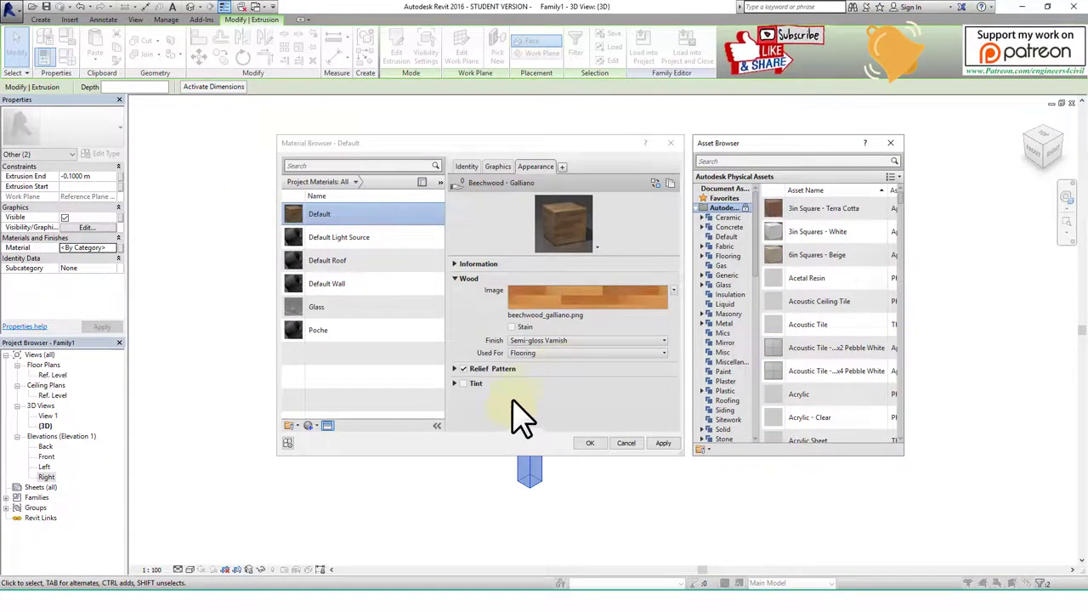
click(587, 443)
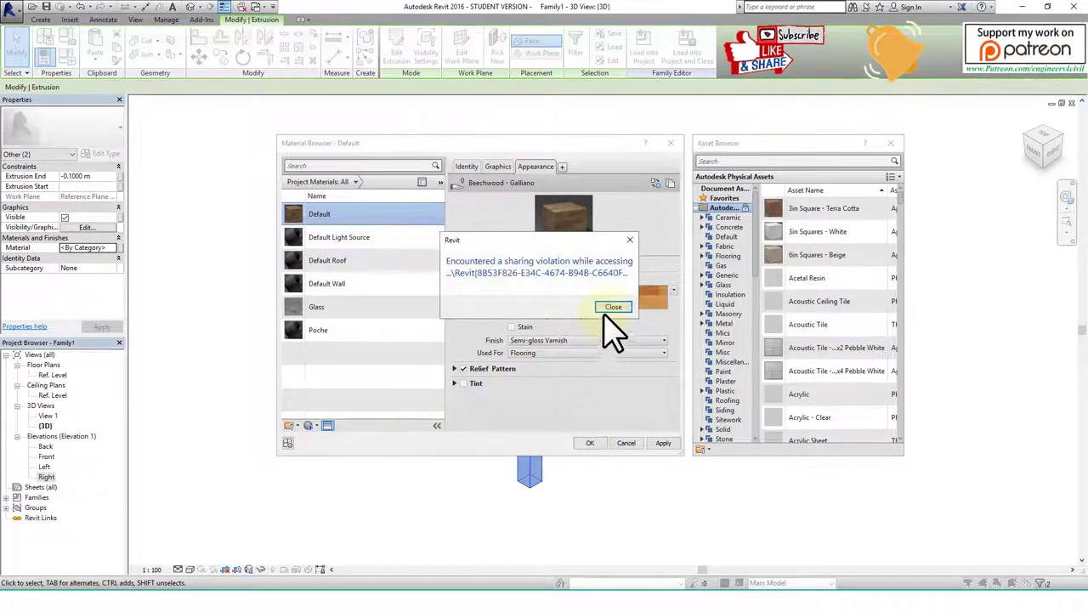
click(605, 310)
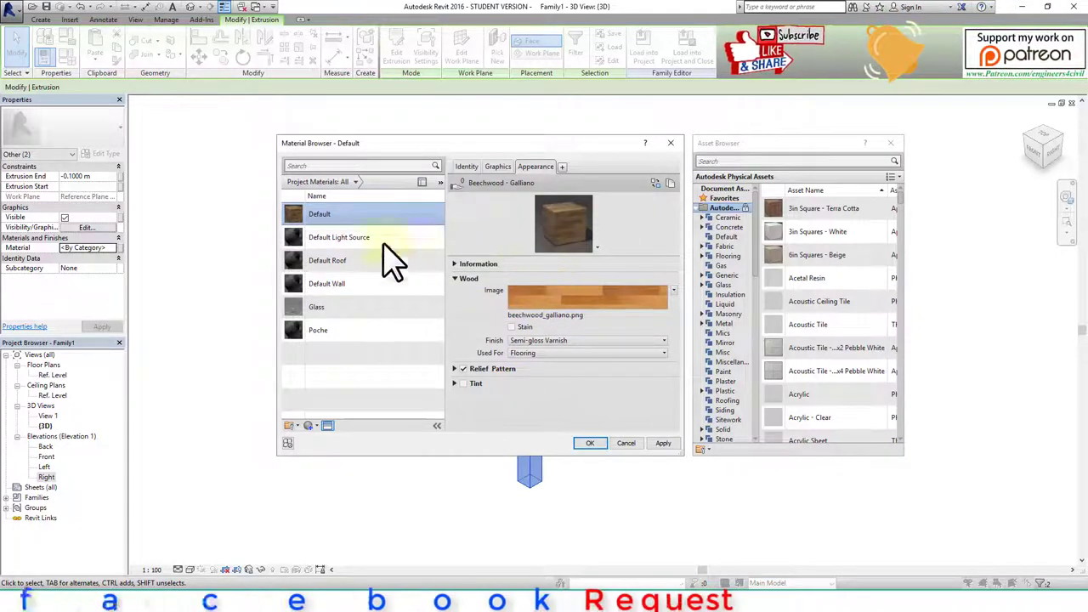
Close the Material Browser, set the view to Shaded, and window-select the whole table.
click(590, 443)
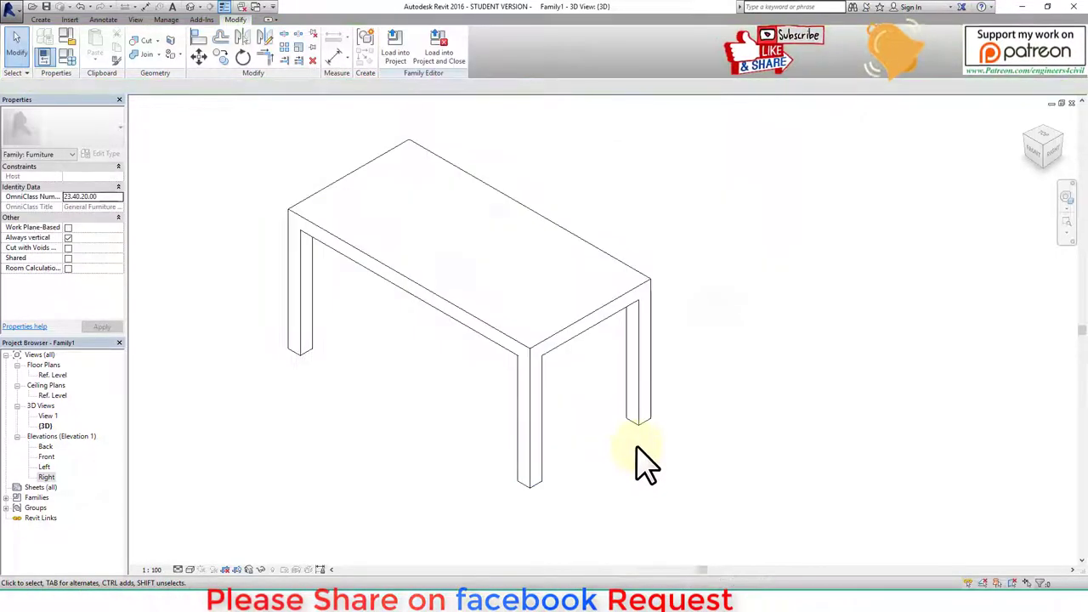
click(192, 568)
click(212, 547)
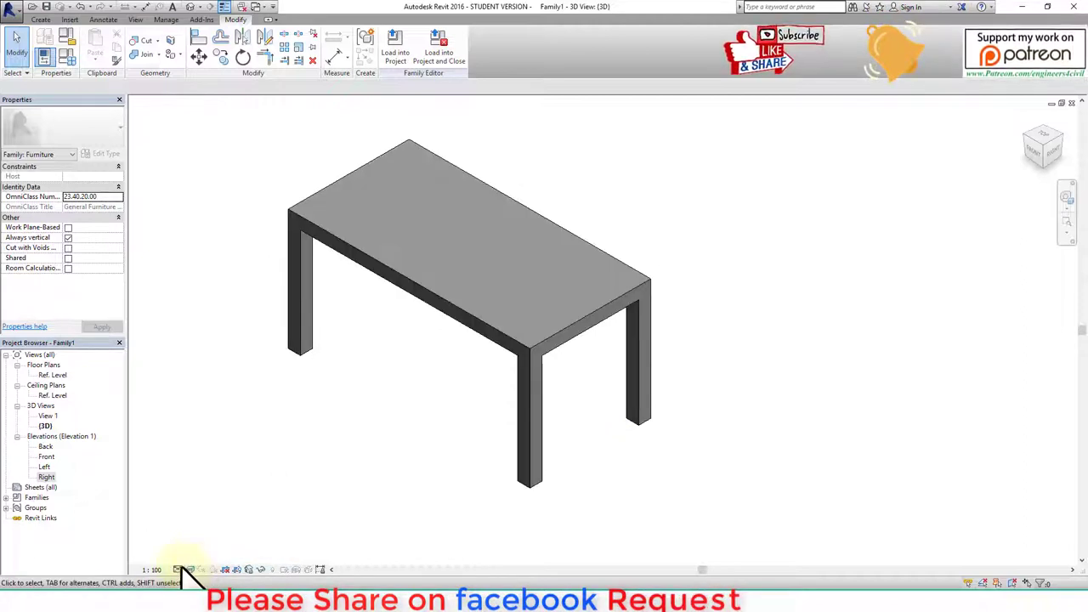
click(188, 573)
scroll(441, 391, down, 2)
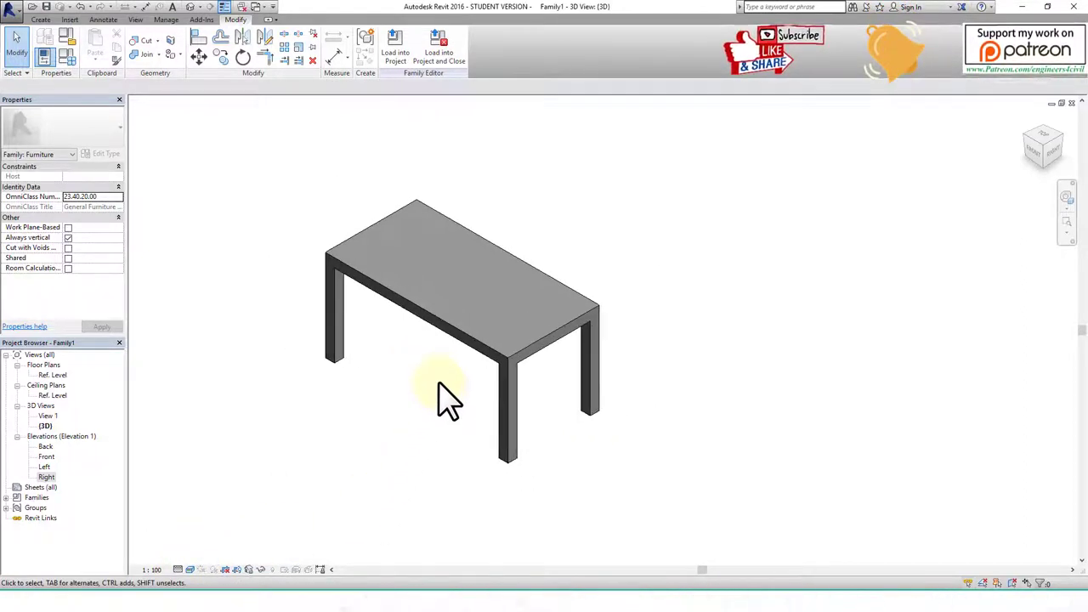
scroll(441, 395, up, 1)
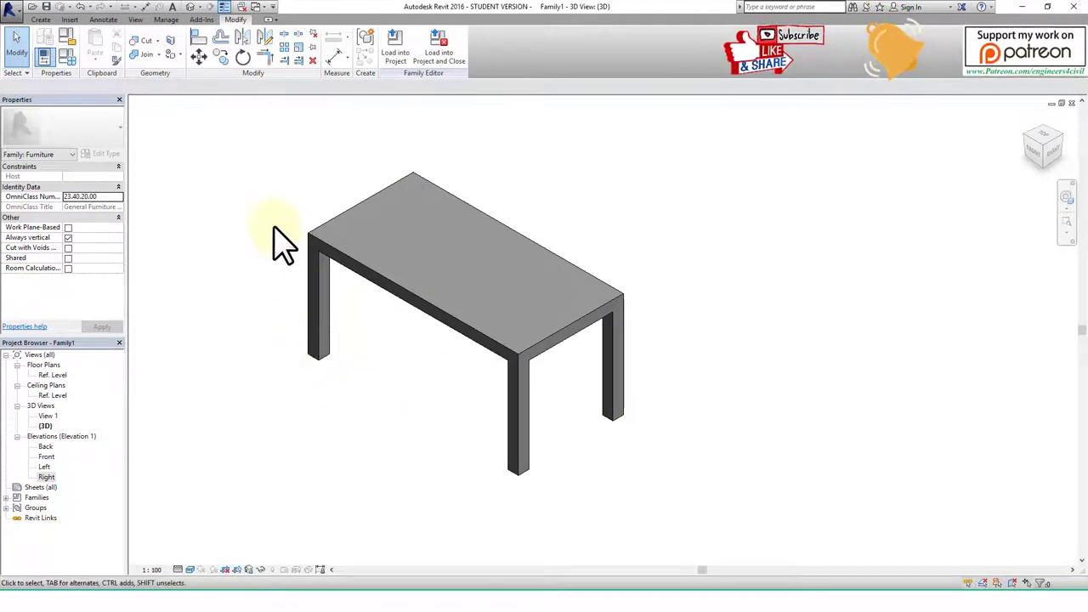
drag(238, 140, 744, 515)
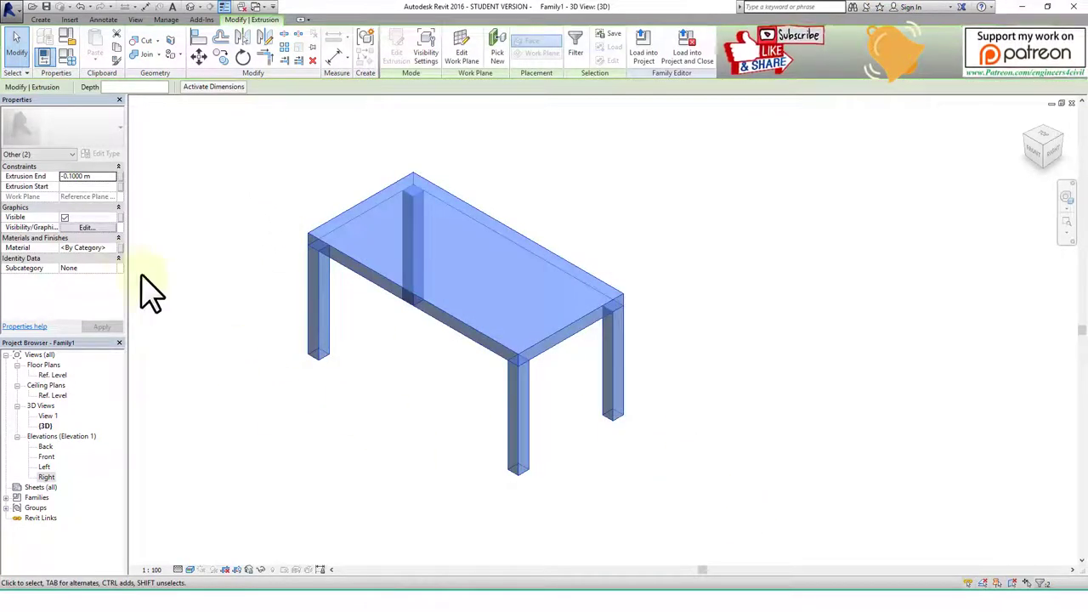
Open the table's material in the Asset Browser and search the appearances for 'wood'.
click(111, 248)
click(118, 247)
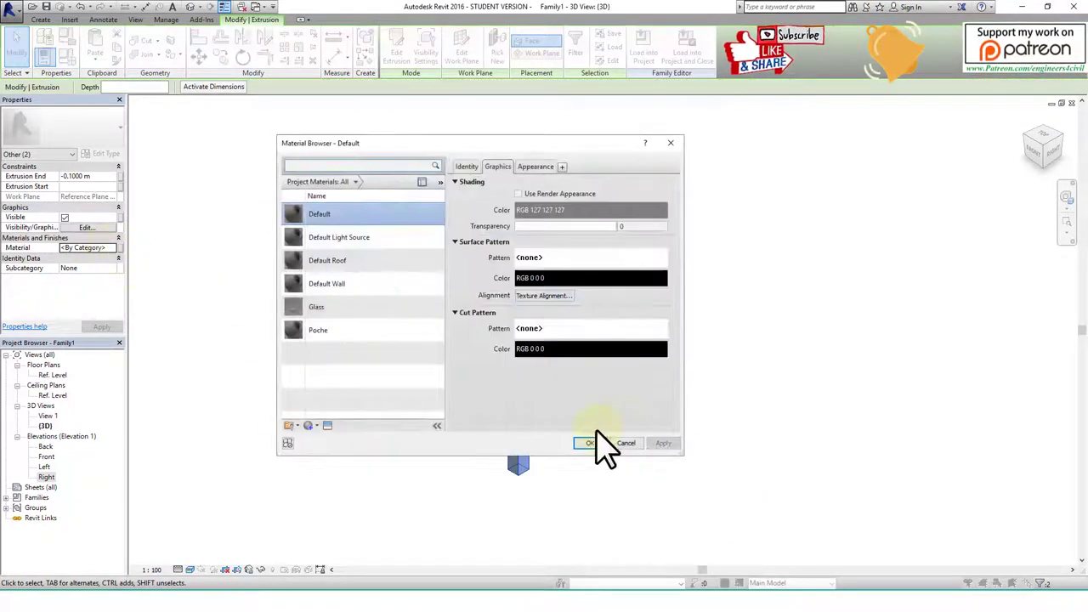
click(326, 426)
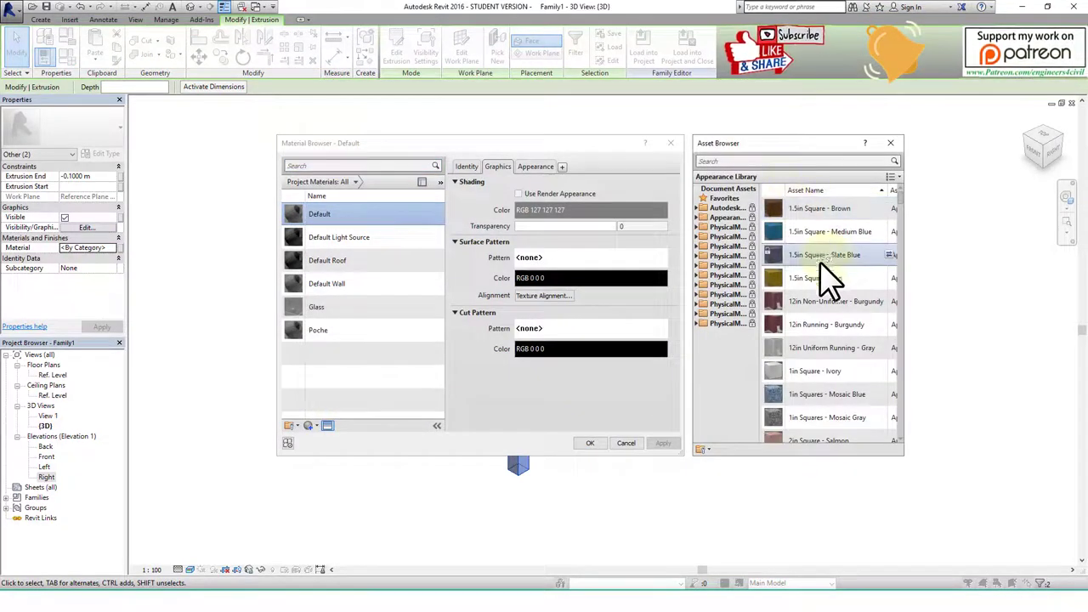
click(786, 162)
text(wood)
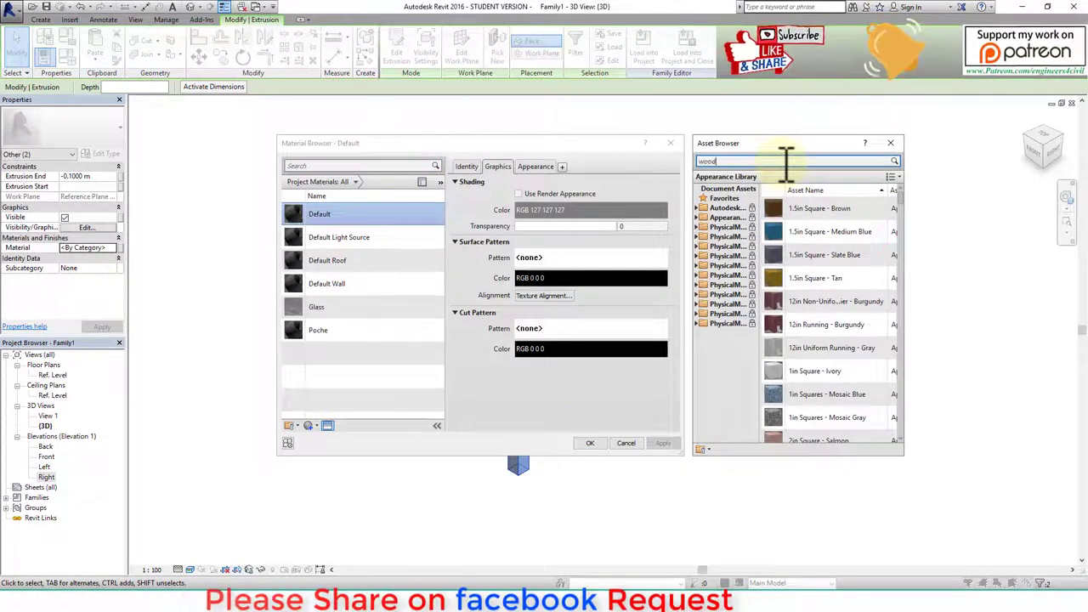
key(Return)
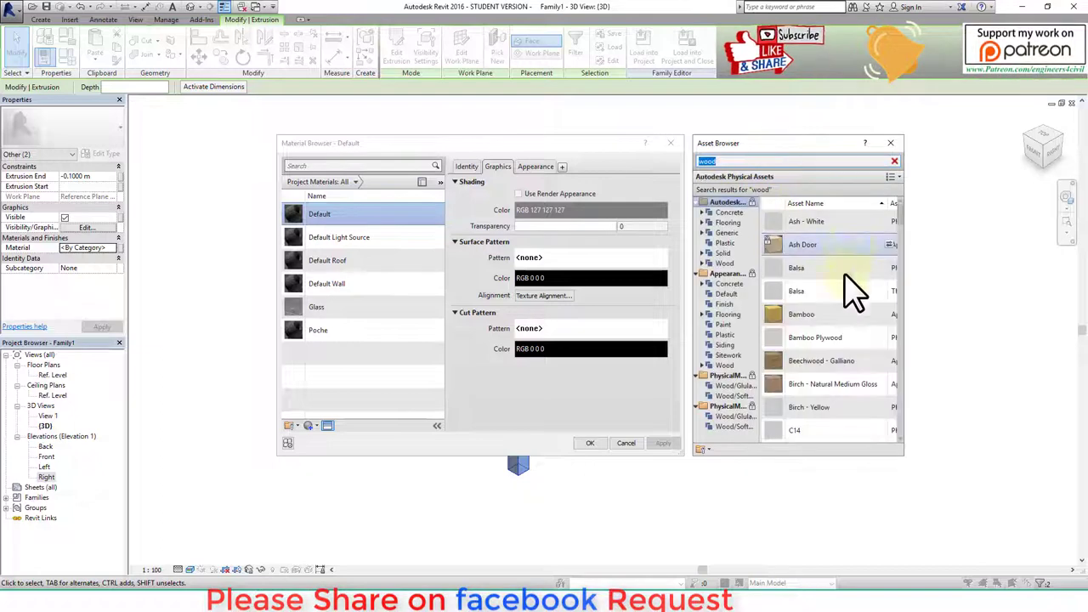
scroll(833, 340, down, 5)
scroll(838, 315, down, 3)
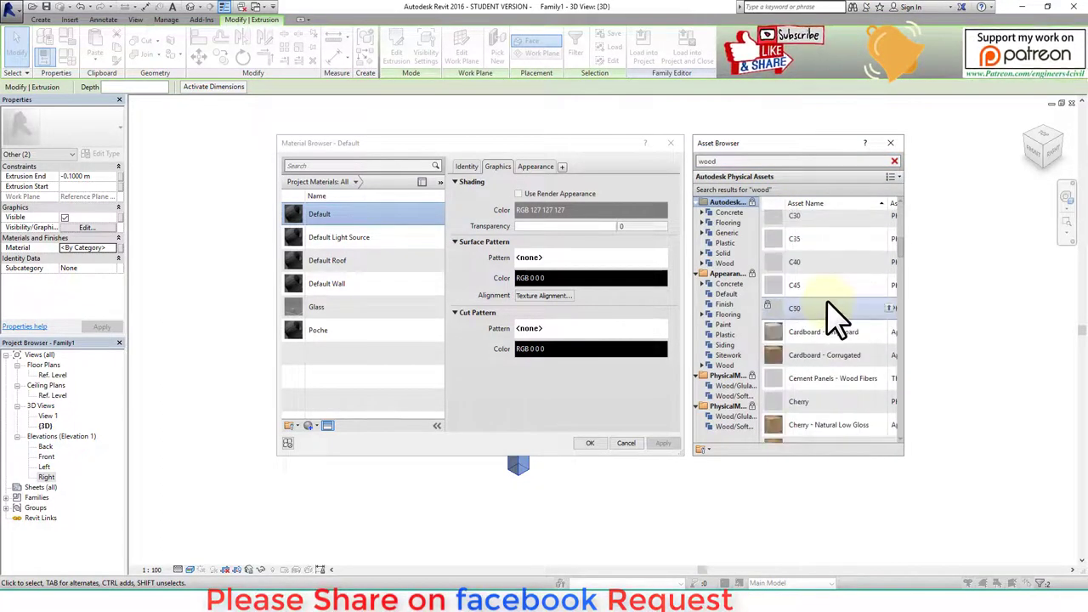
scroll(837, 319, down, 2)
scroll(835, 314, down, 5)
scroll(833, 313, up, 2)
scroll(831, 310, up, 1)
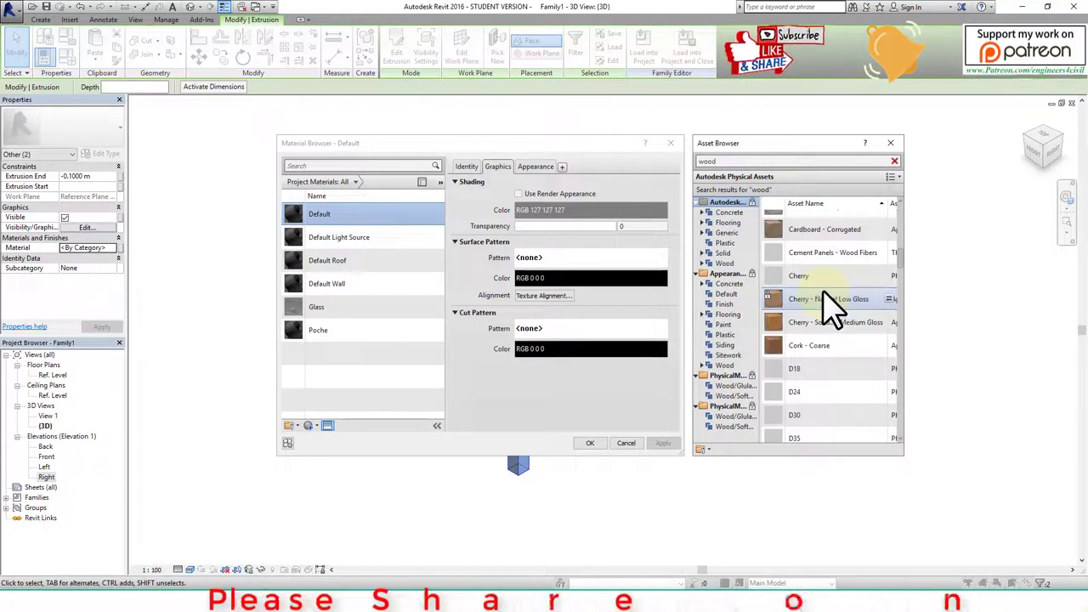
scroll(826, 349, up, 2)
scroll(829, 362, up, 3)
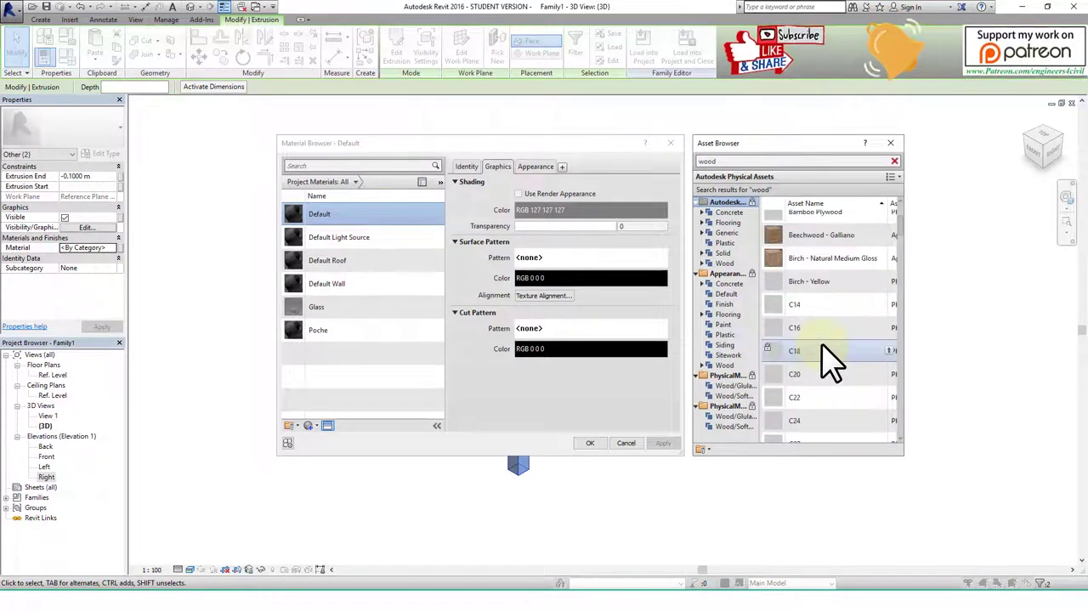
scroll(829, 361, up, 2)
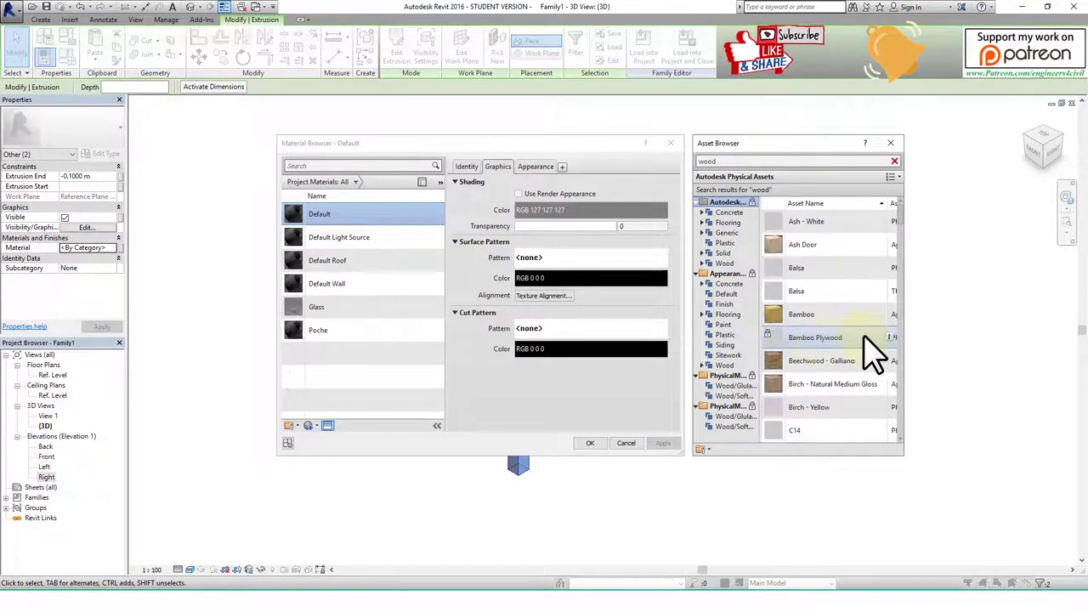
Assign the Bamboo appearance to the Default material as Bamboo(1), dismissing sharing-violation errors.
double_click(800, 316)
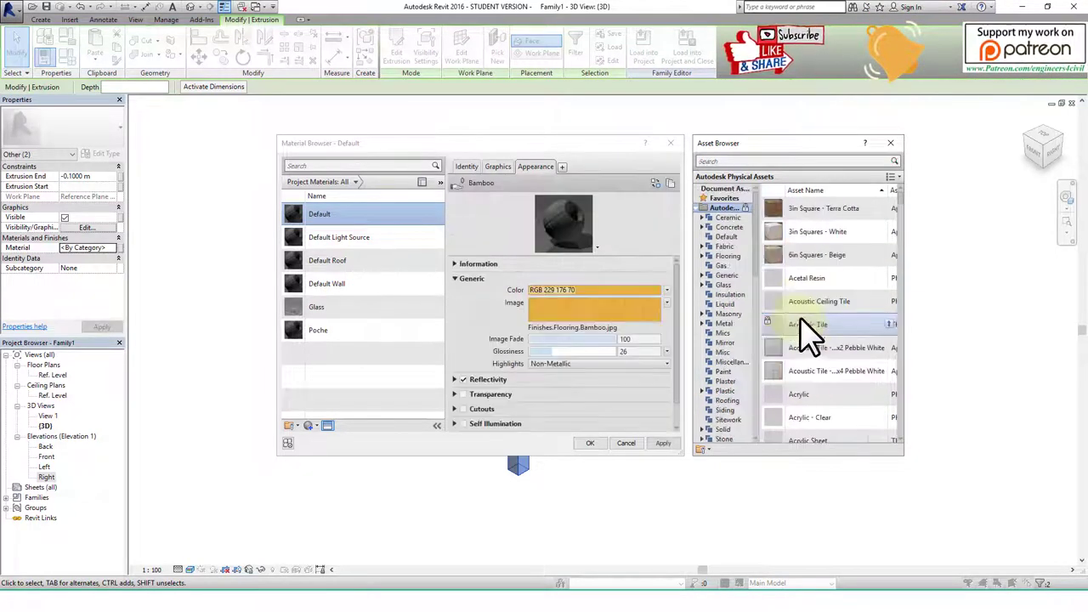
click(592, 443)
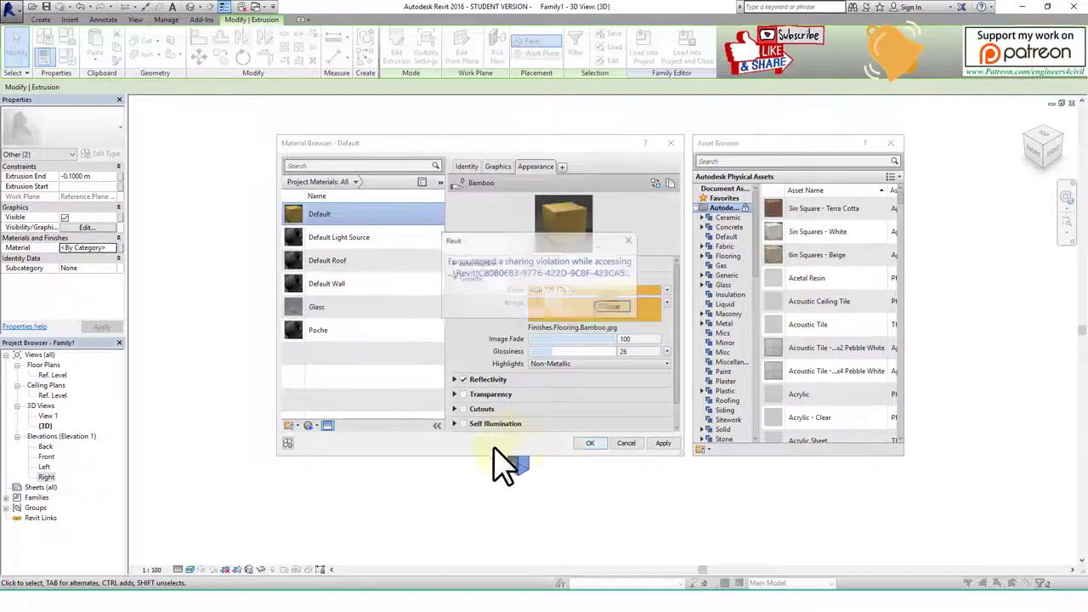
click(613, 308)
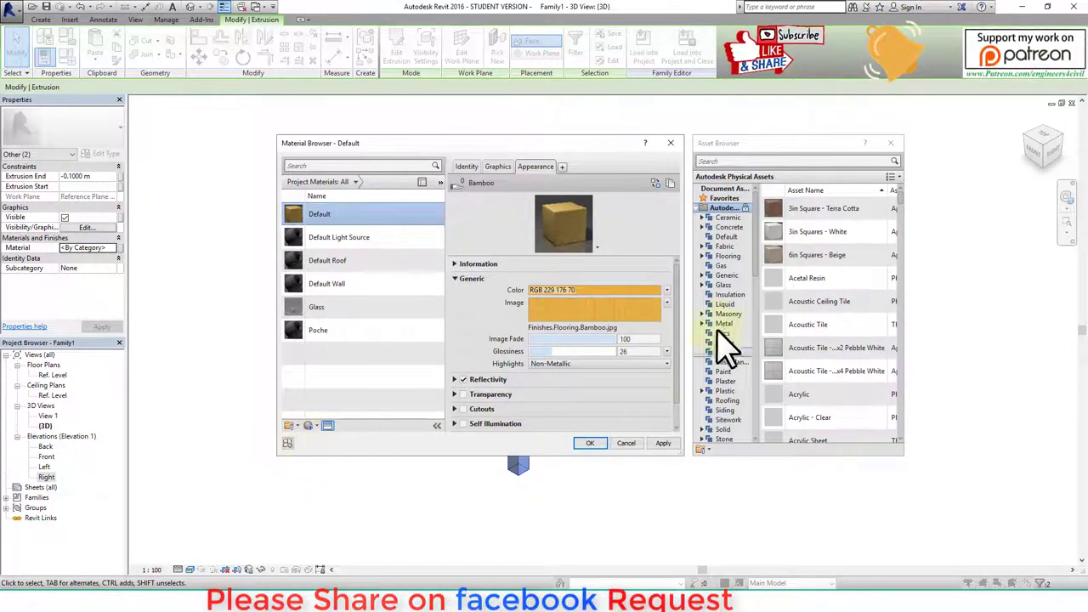
click(656, 183)
click(589, 443)
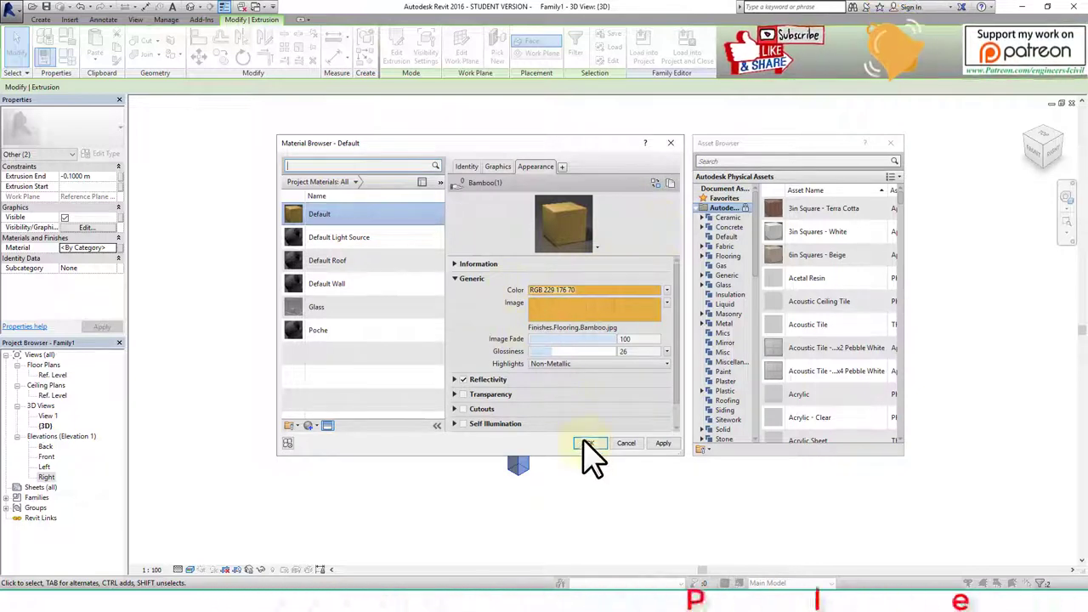
click(581, 312)
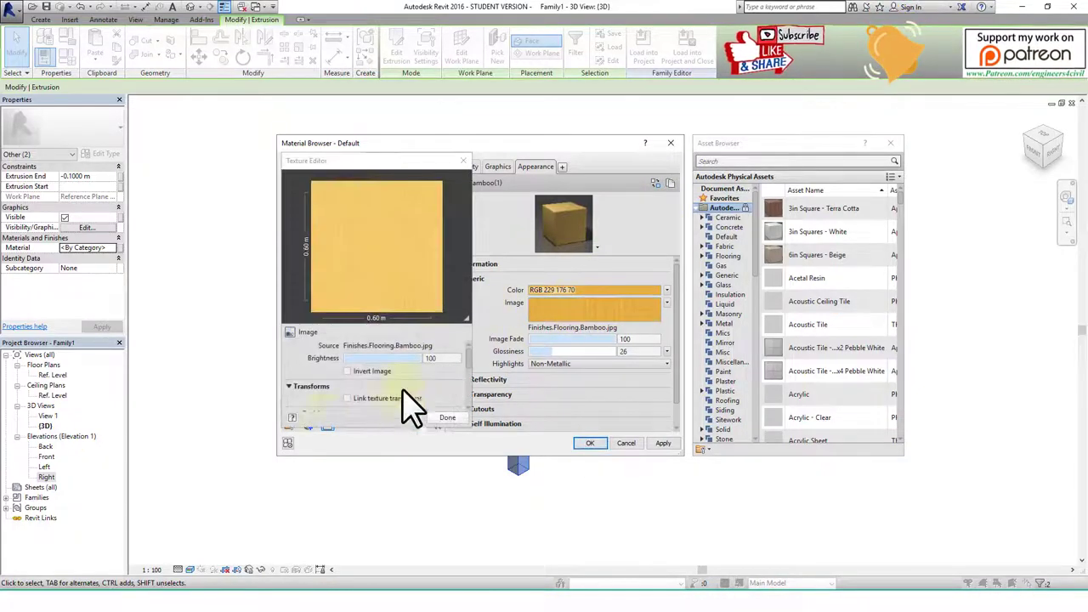
click(441, 417)
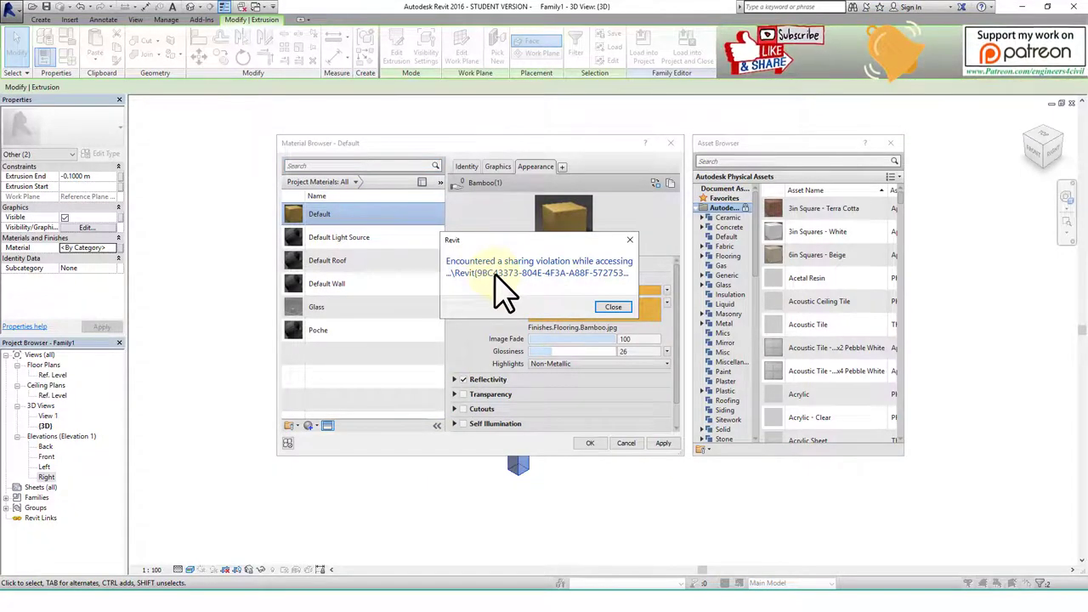
click(613, 308)
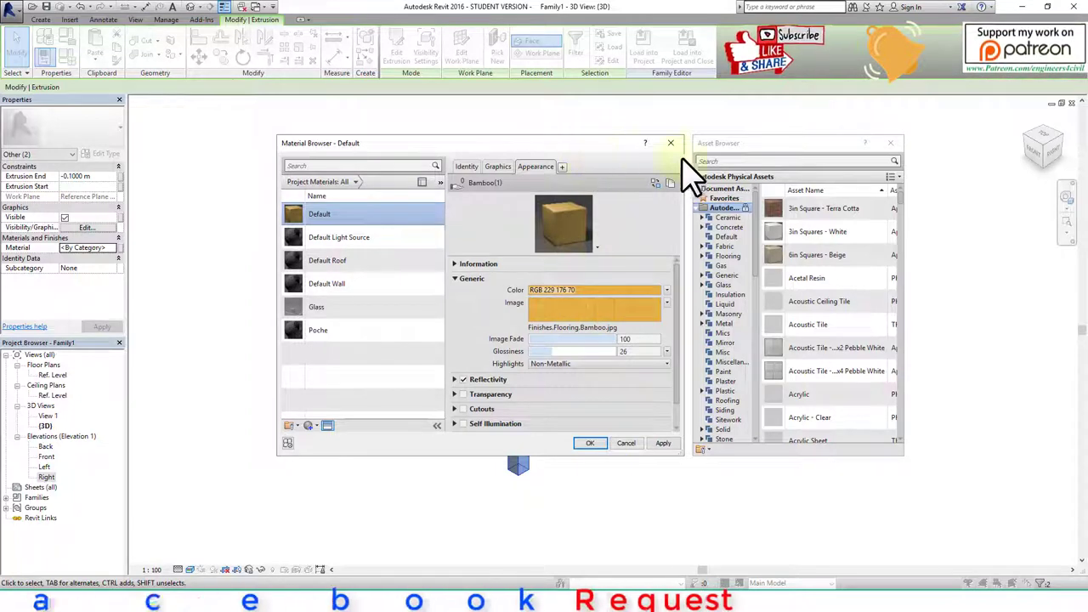
click(889, 144)
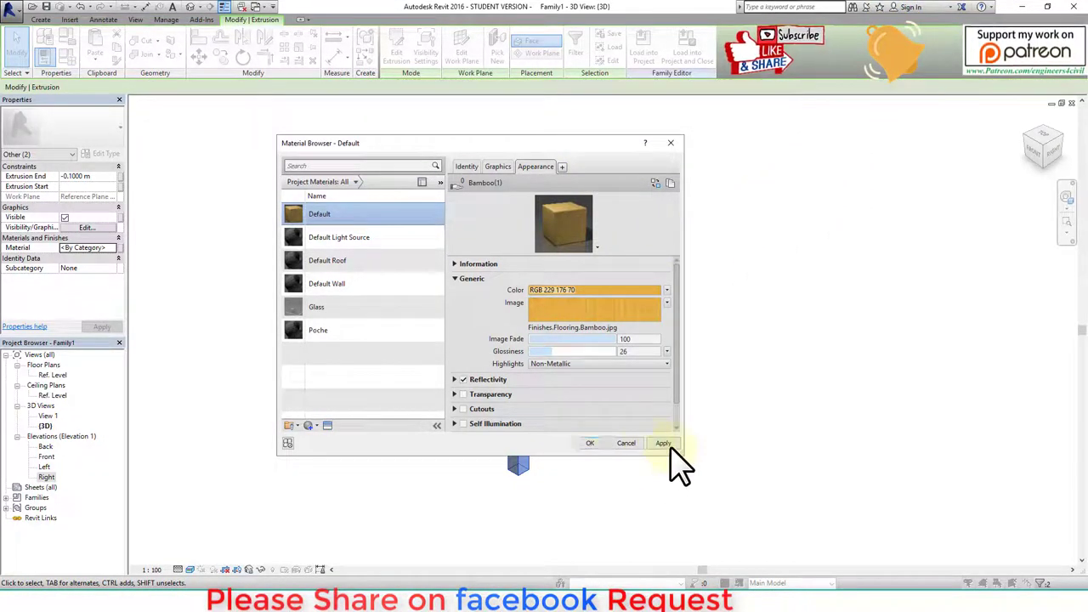
Confirm the Bamboo material on the table and save the family to the Desktop.
click(588, 444)
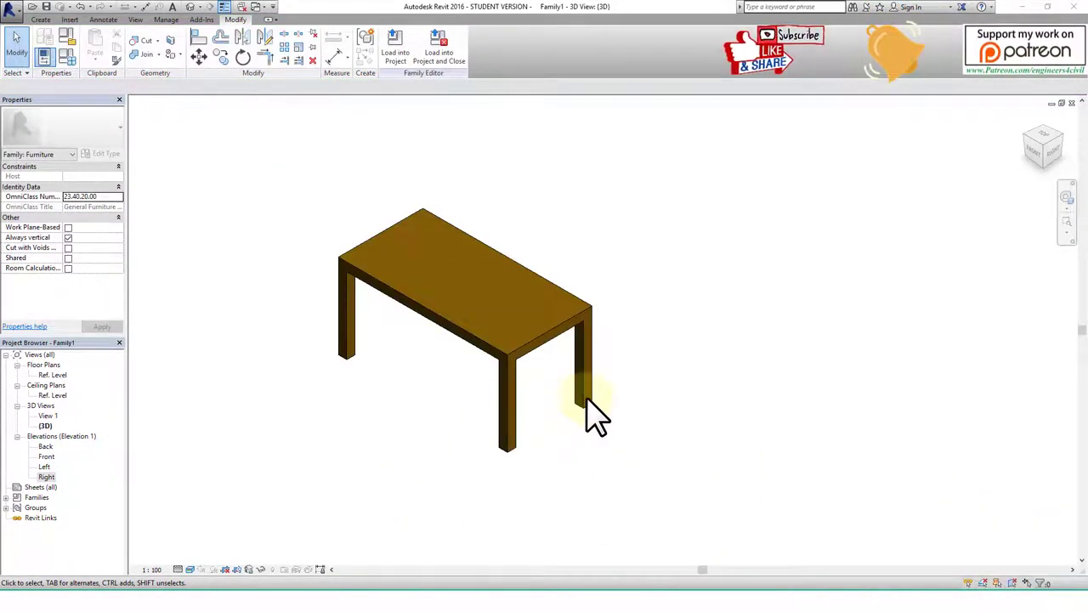
click(46, 9)
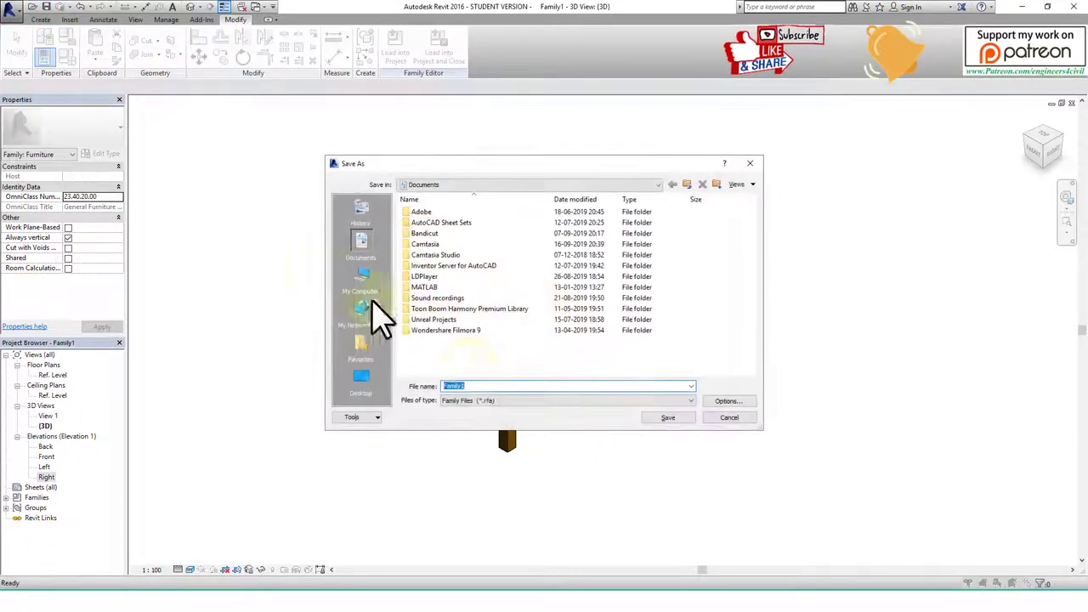
click(360, 381)
text(tabl)
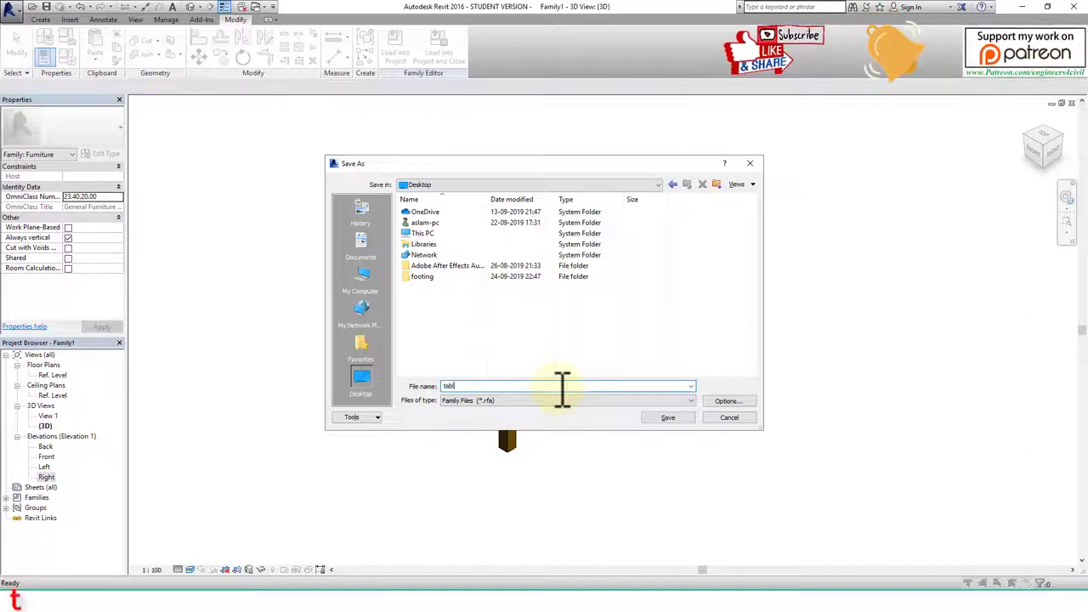
key(Return)
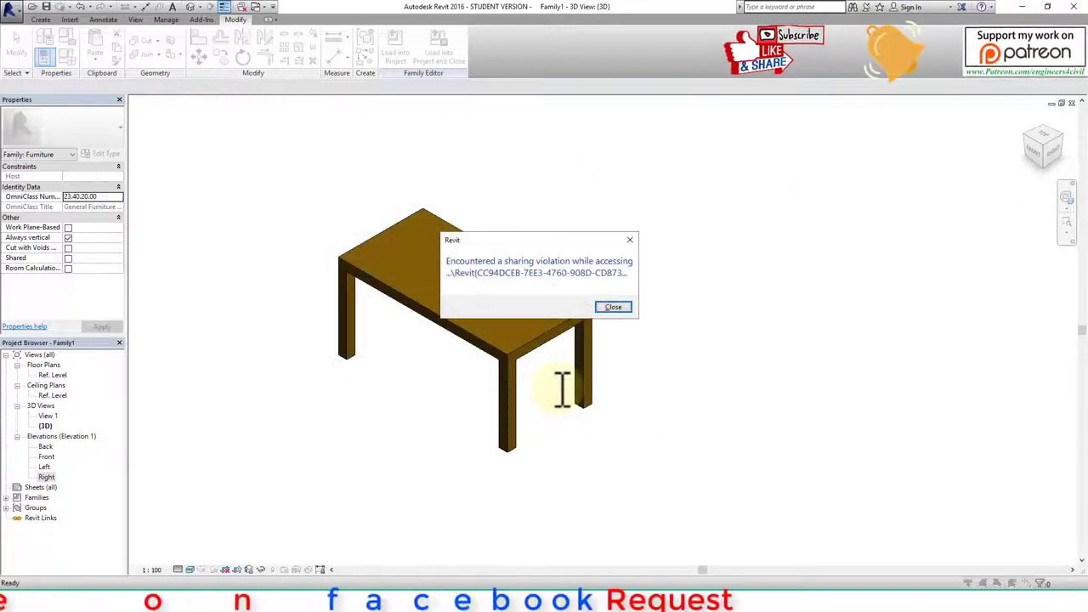
click(627, 311)
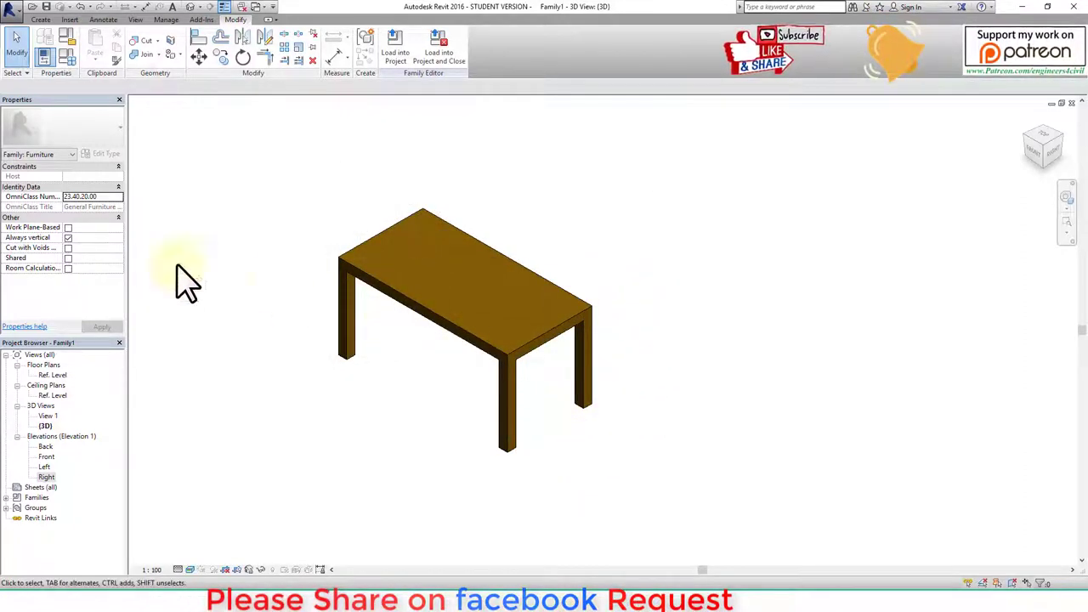
Select the table and apply the Beechwood - Galliano appearance from a 'wood' asset search.
drag(261, 168, 646, 452)
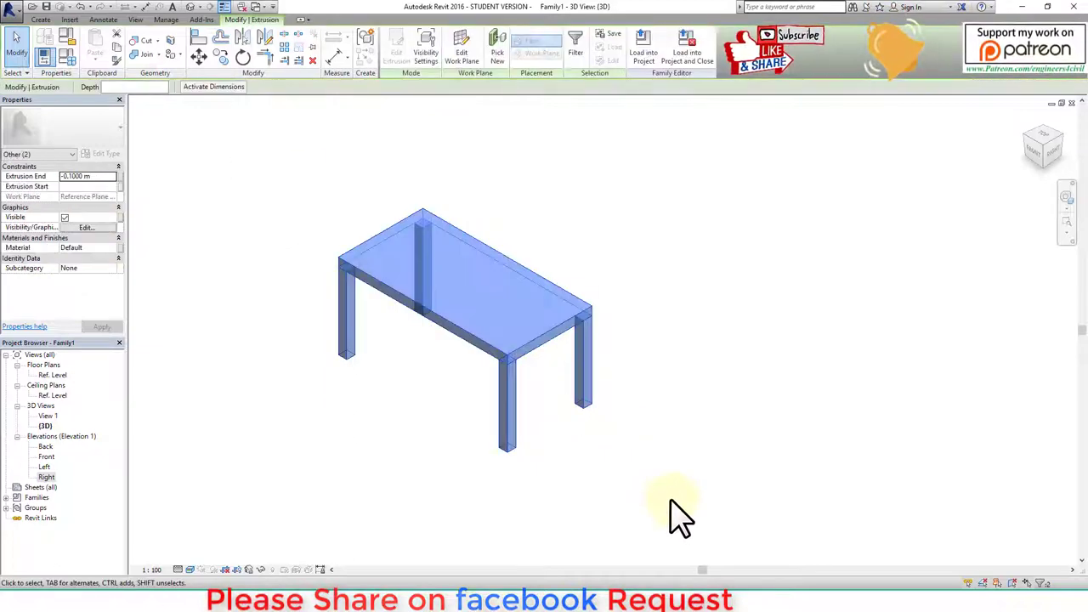
drag(671, 499, 286, 179)
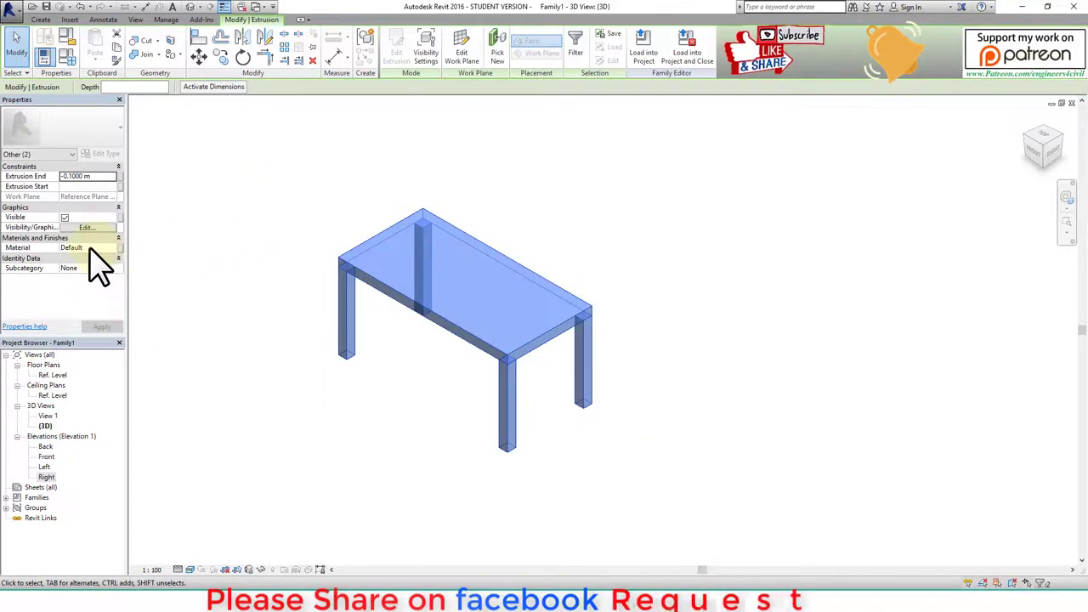
click(93, 247)
click(116, 247)
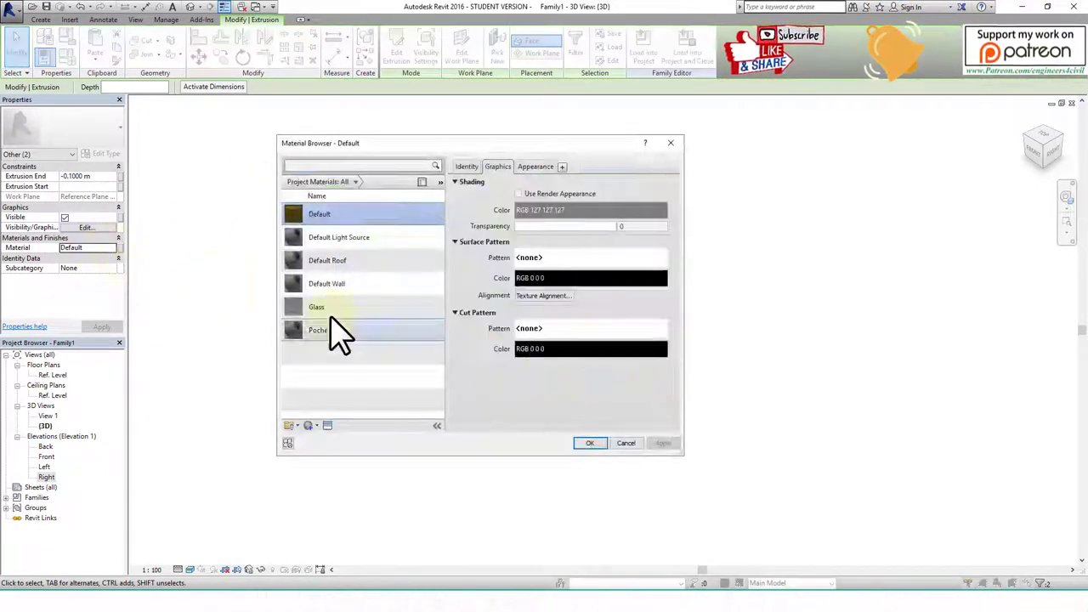
click(328, 425)
text(wood)
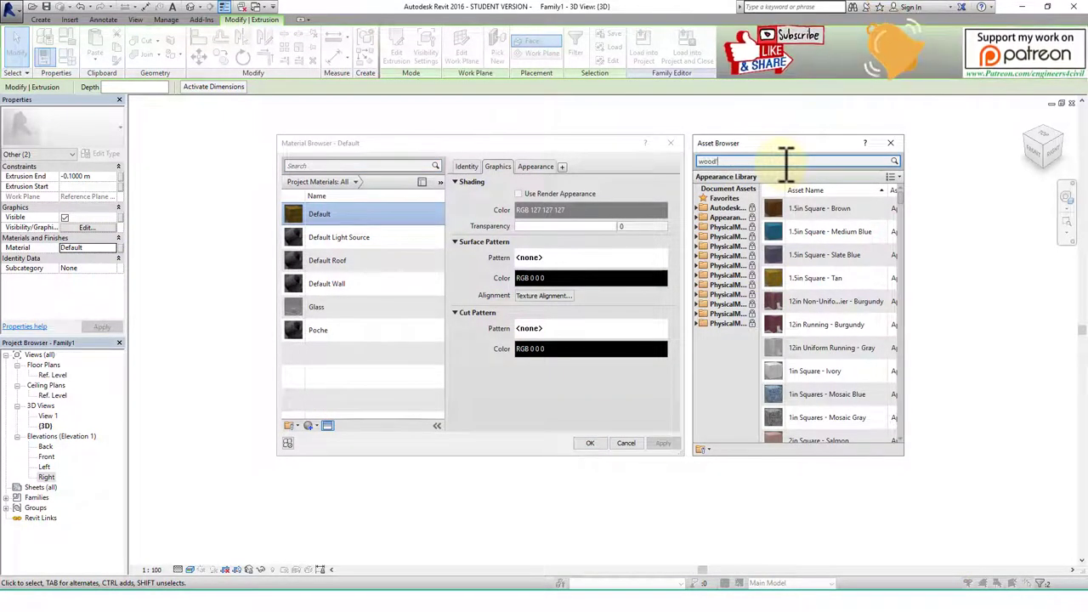
key(Return)
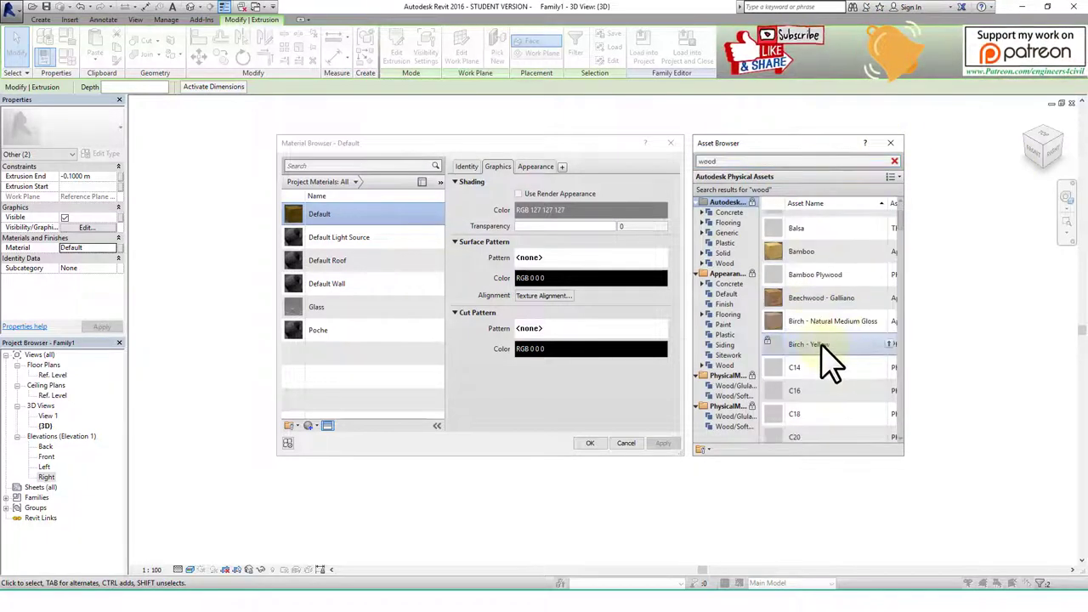
double_click(816, 360)
click(592, 443)
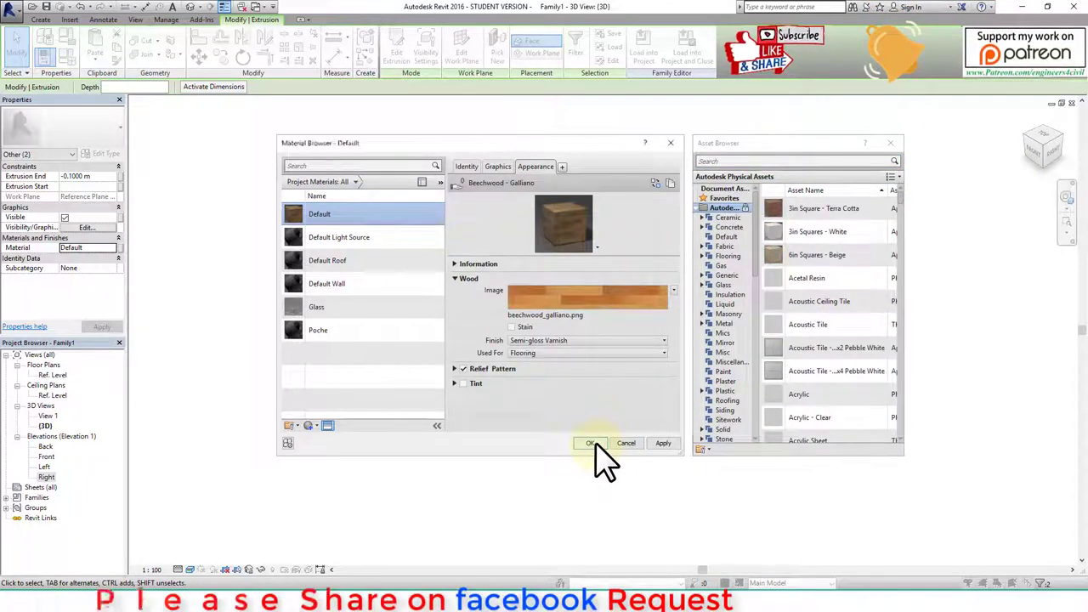
click(622, 309)
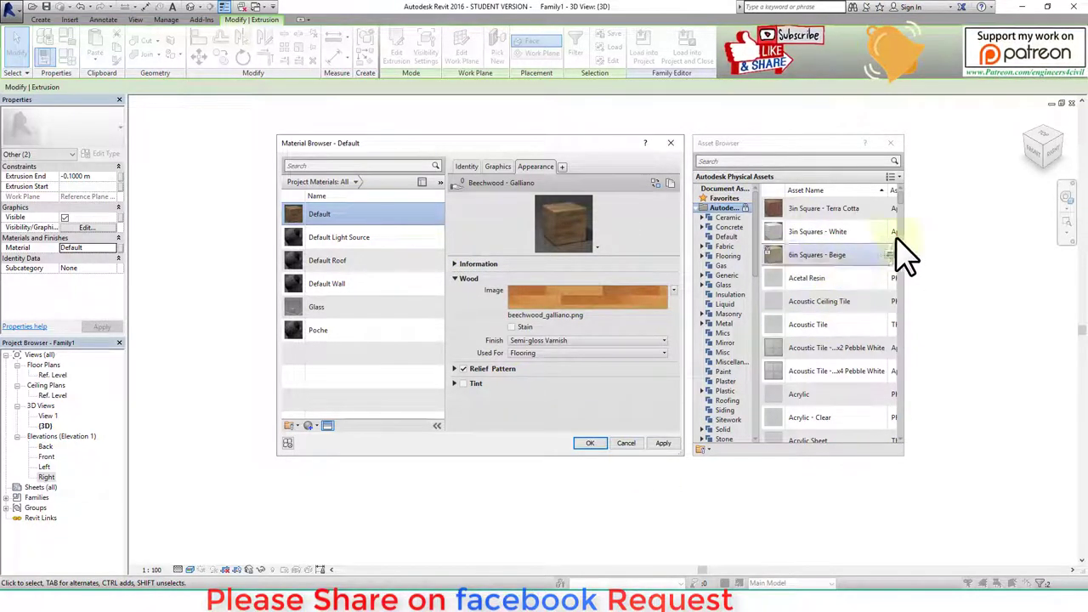
Try Ash Door, then settle on the Acoustic Tile 2x2 Pebble White appearance.
click(809, 162)
text(wood)
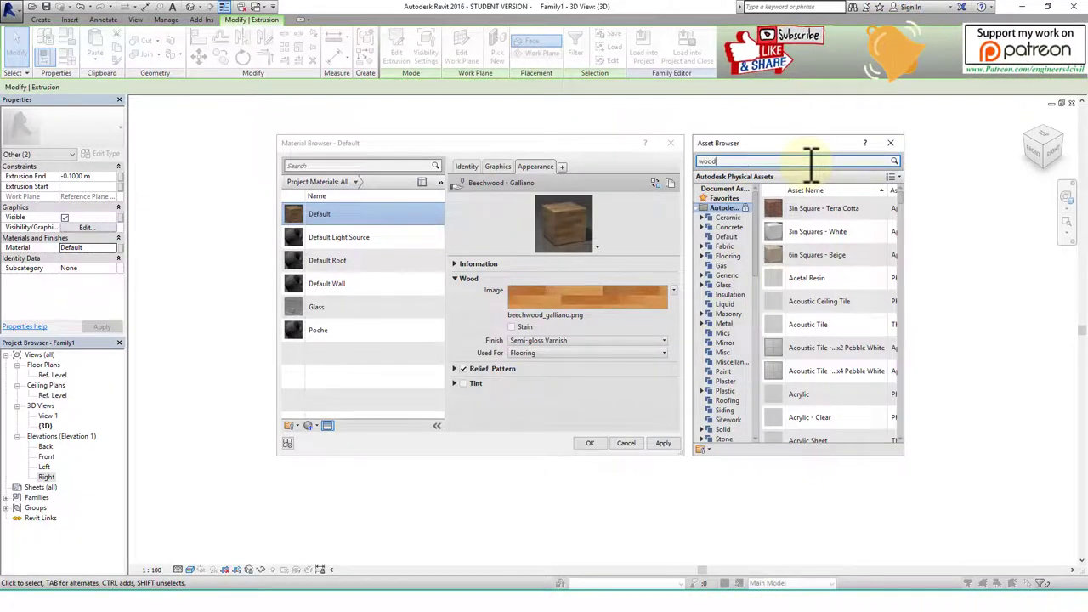
key(Return)
double_click(799, 248)
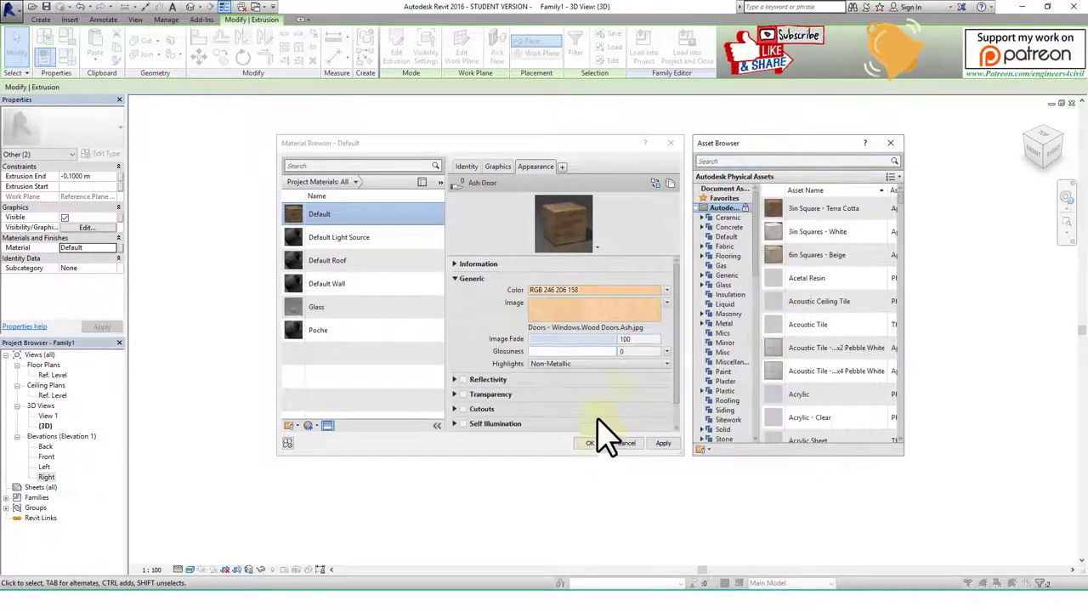
click(591, 443)
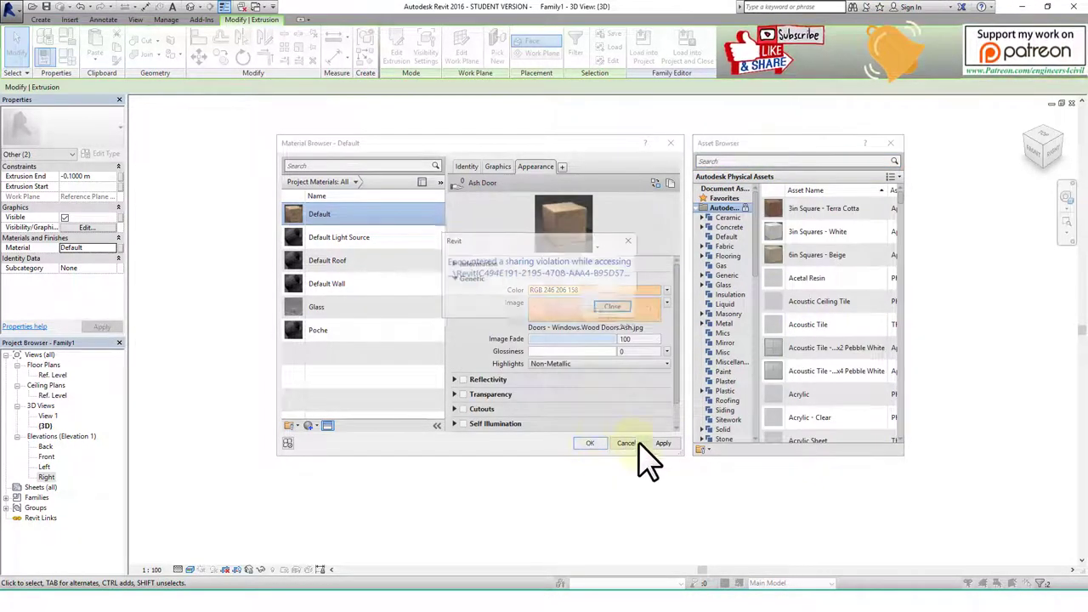
click(612, 307)
double_click(816, 348)
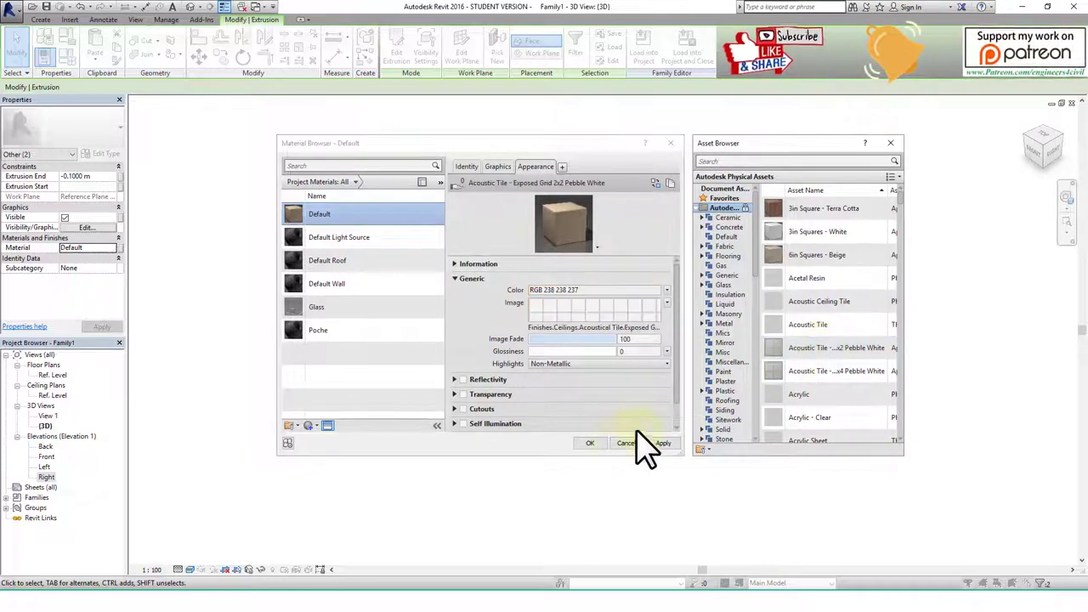
click(592, 443)
scroll(484, 344, up, 1)
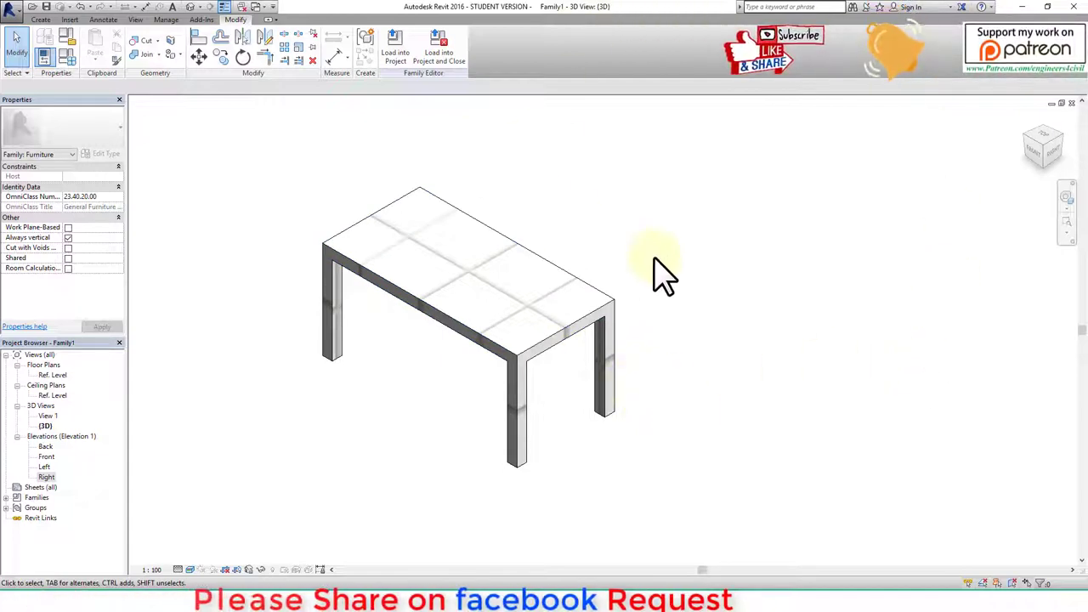
Select the table extrusion and give its material the 12in Non-Uniform Soldier - Burgundy appearance.
mouse_move(593, 357)
shift+middle_down()
mouse_move(559, 449)
mouse_move(425, 382)
mouse_move(304, 400)
shift+middle_up()
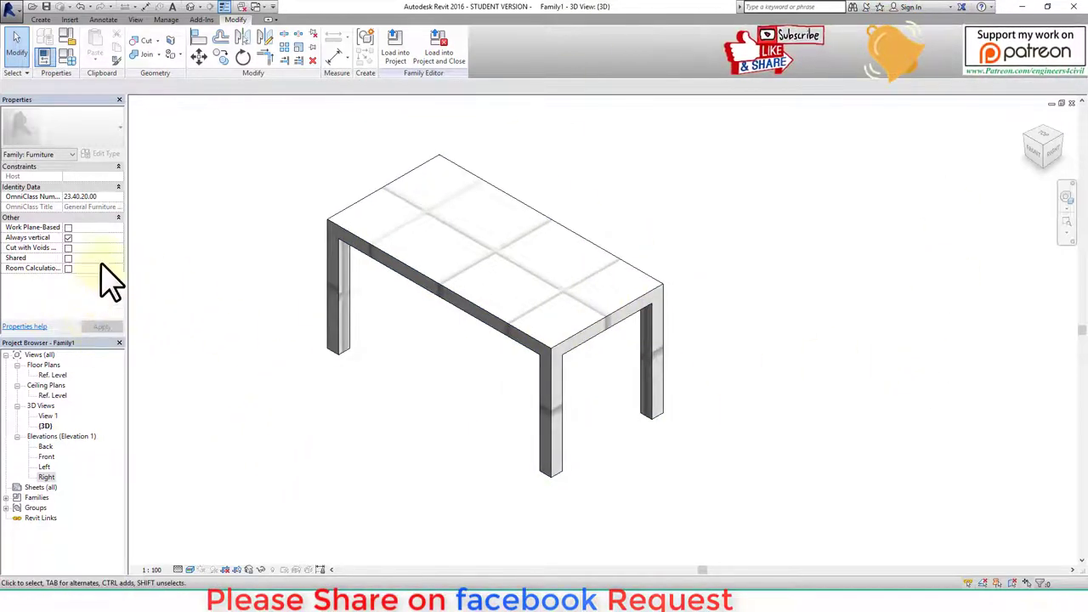
drag(698, 489, 286, 217)
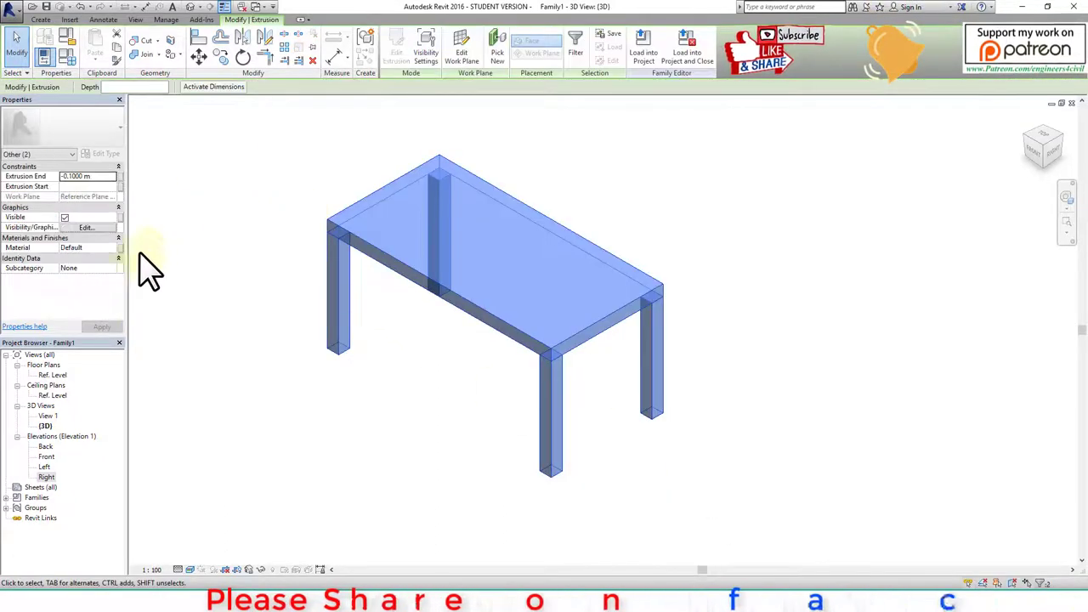
click(97, 247)
click(113, 248)
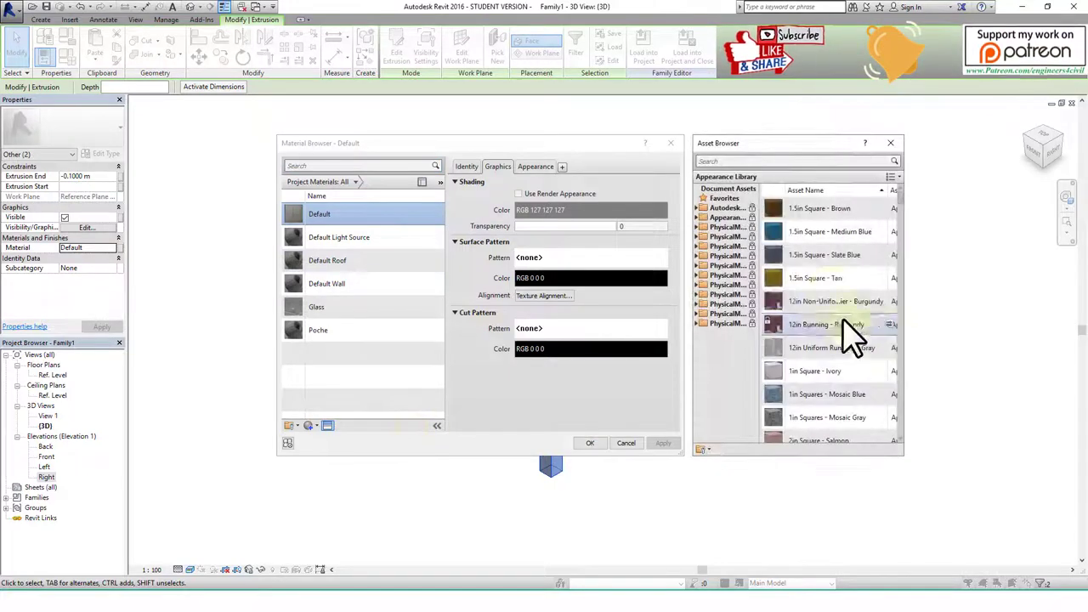
double_click(818, 301)
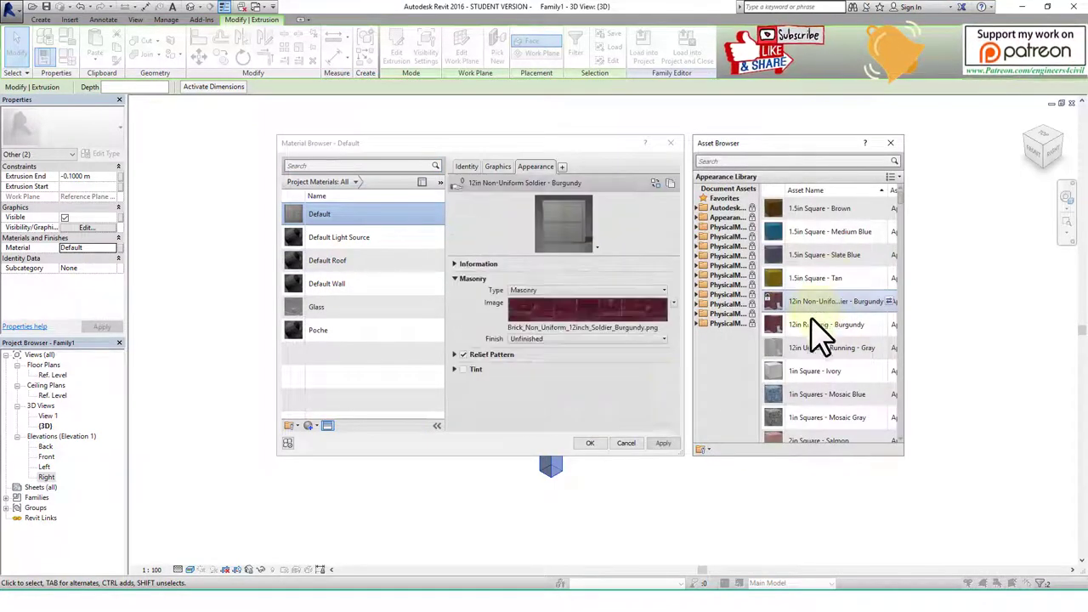
click(590, 444)
click(799, 344)
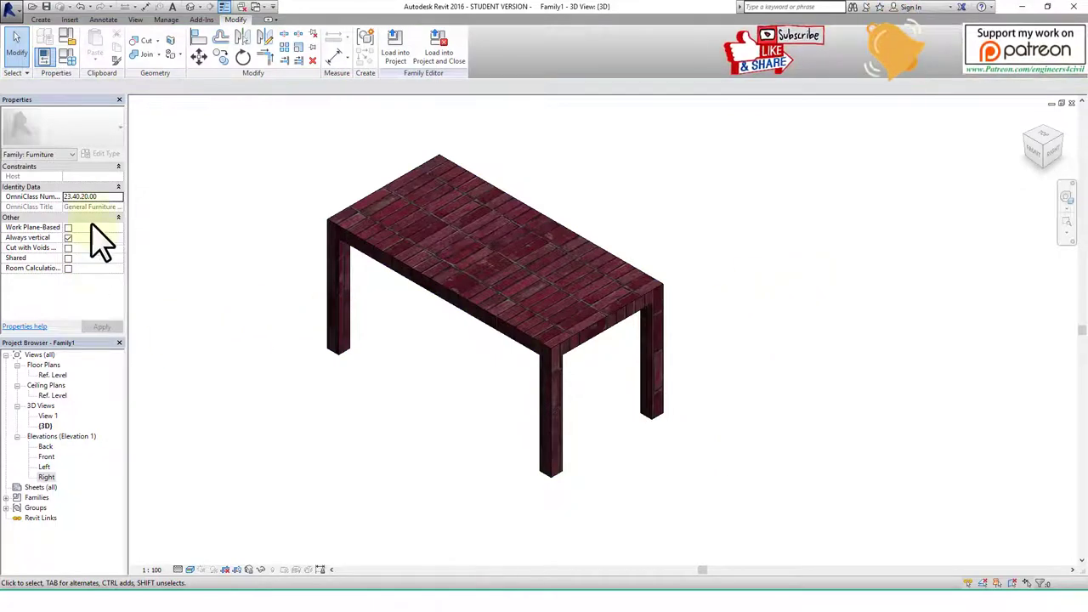
Select the table and try Terra Cotta, Beige, Salmon and Mosaic Gray square-tile appearances.
drag(732, 499, 308, 141)
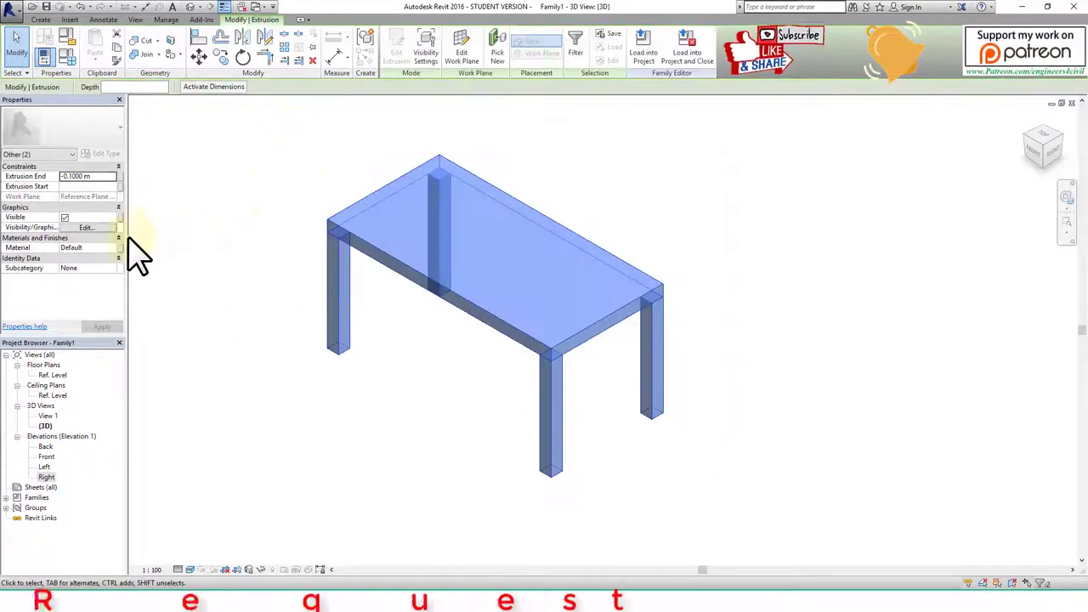
click(102, 248)
click(114, 247)
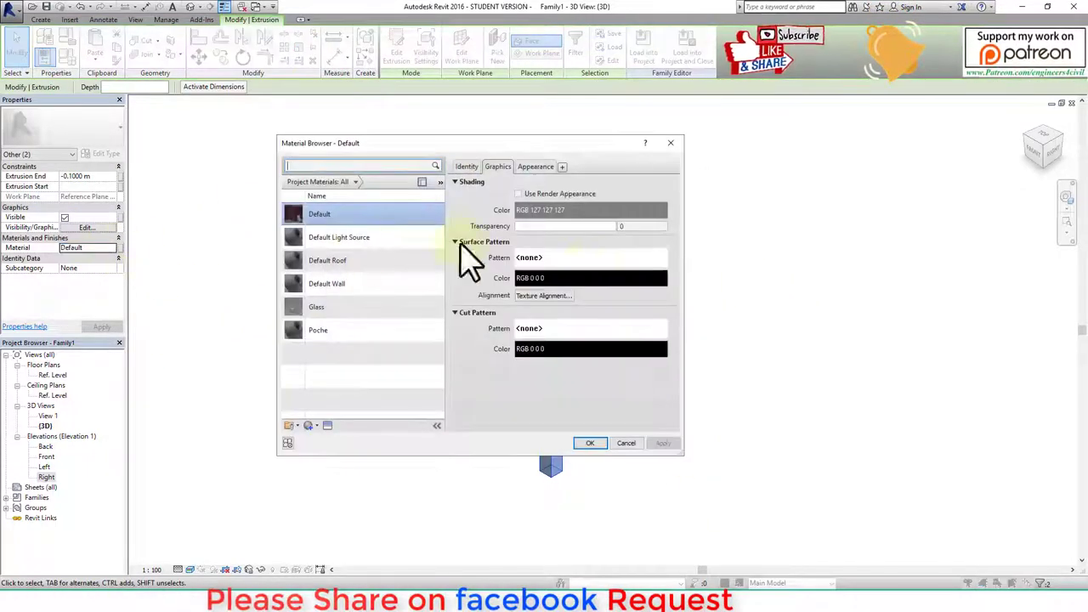
click(327, 425)
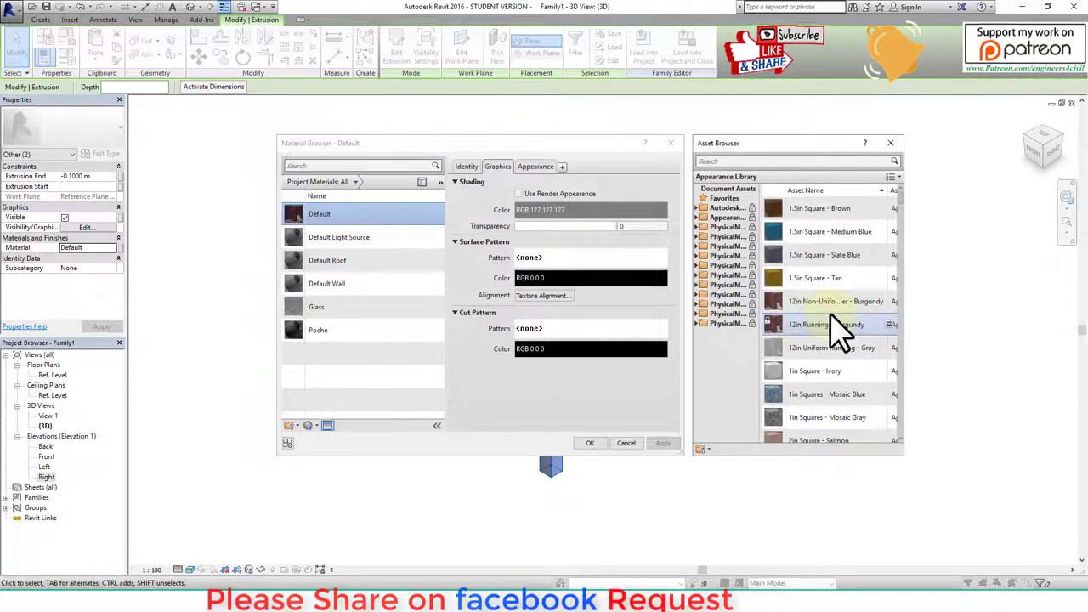
scroll(831, 323, down, 2)
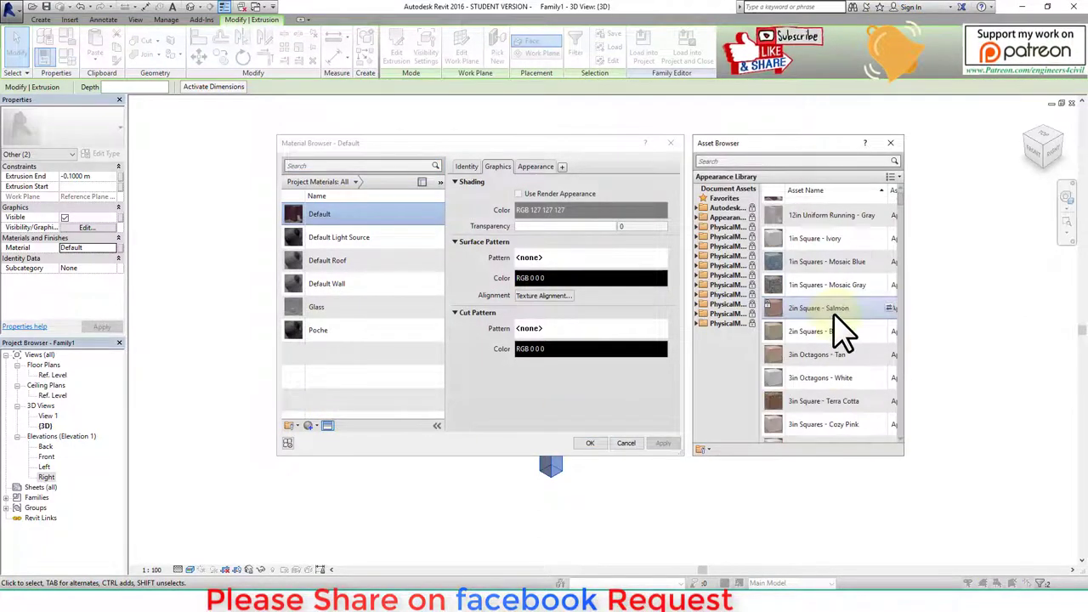
double_click(817, 403)
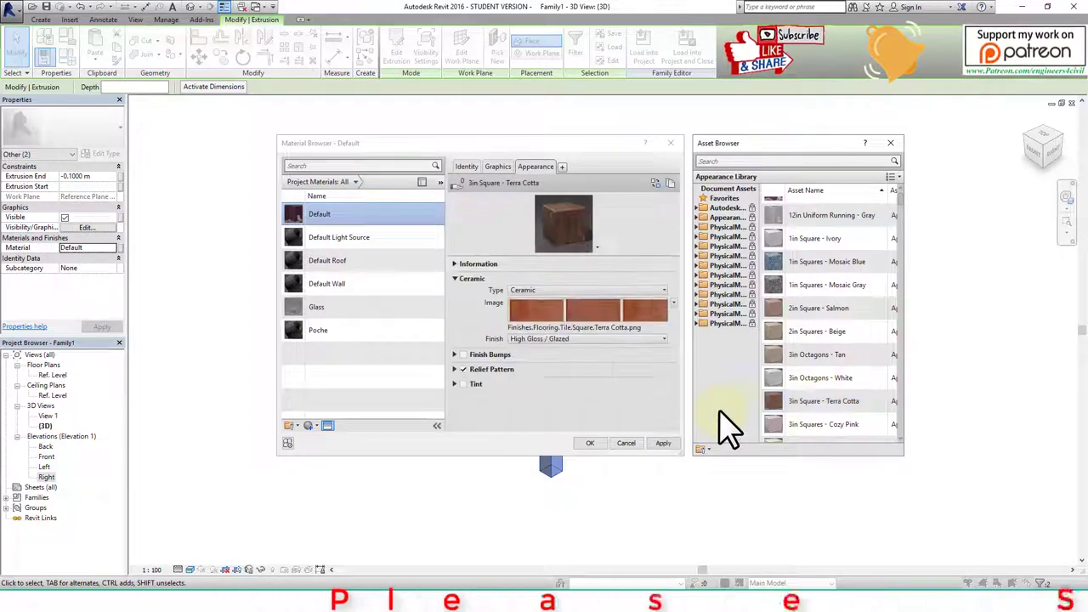
double_click(812, 334)
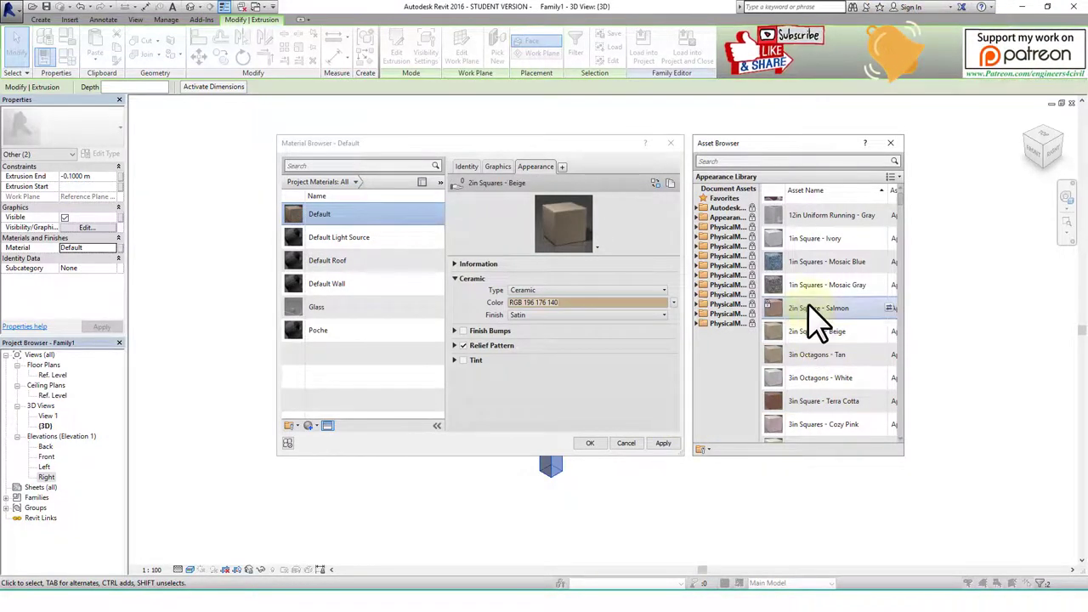
double_click(816, 308)
double_click(808, 286)
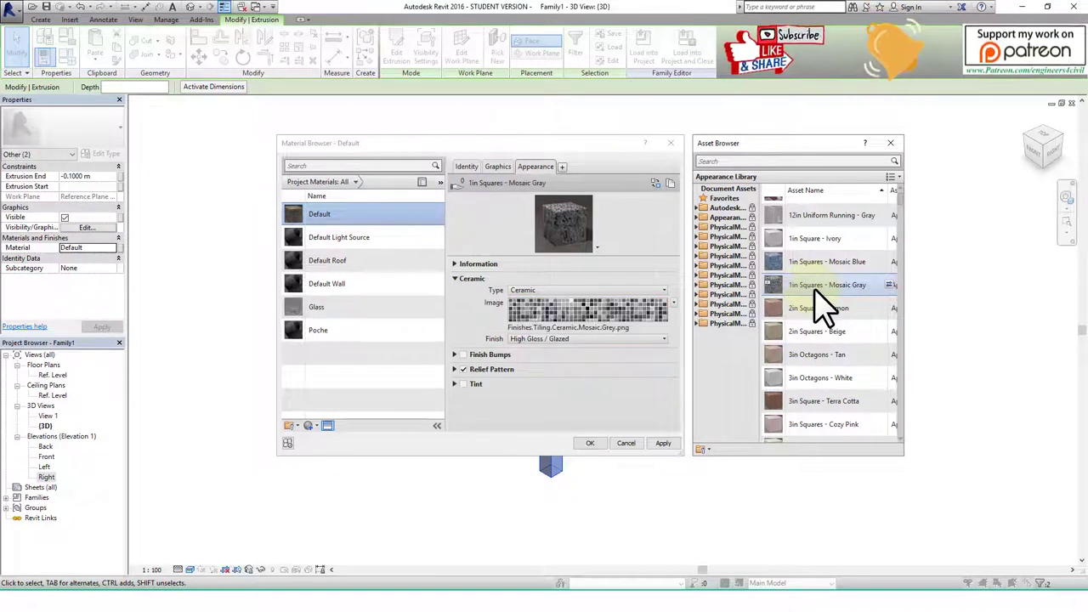
scroll(827, 308, down, 2)
scroll(830, 311, down, 2)
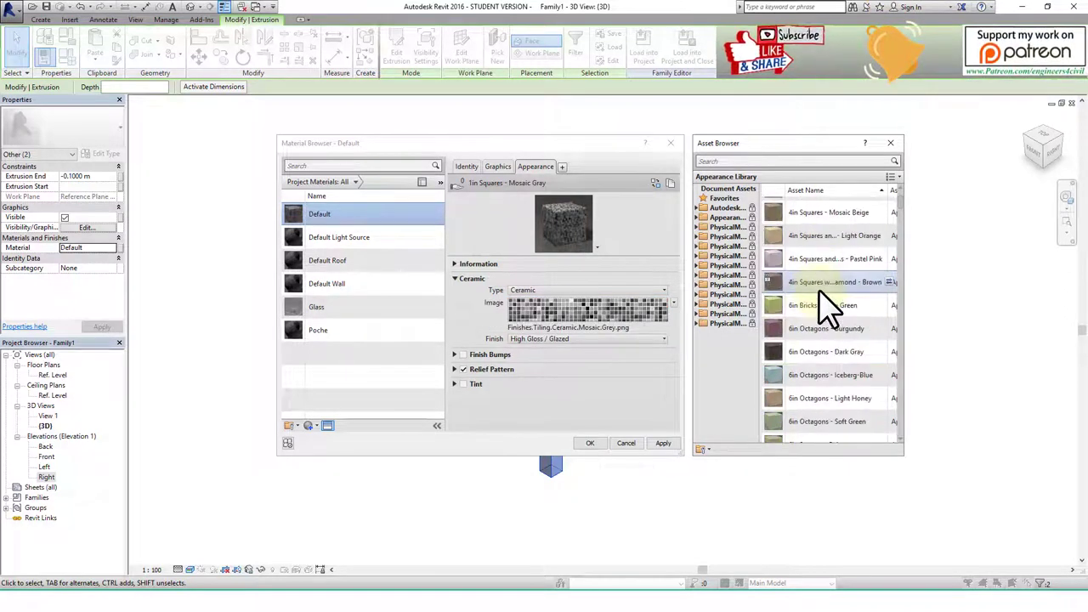
scroll(829, 343, down, 2)
scroll(828, 343, down, 3)
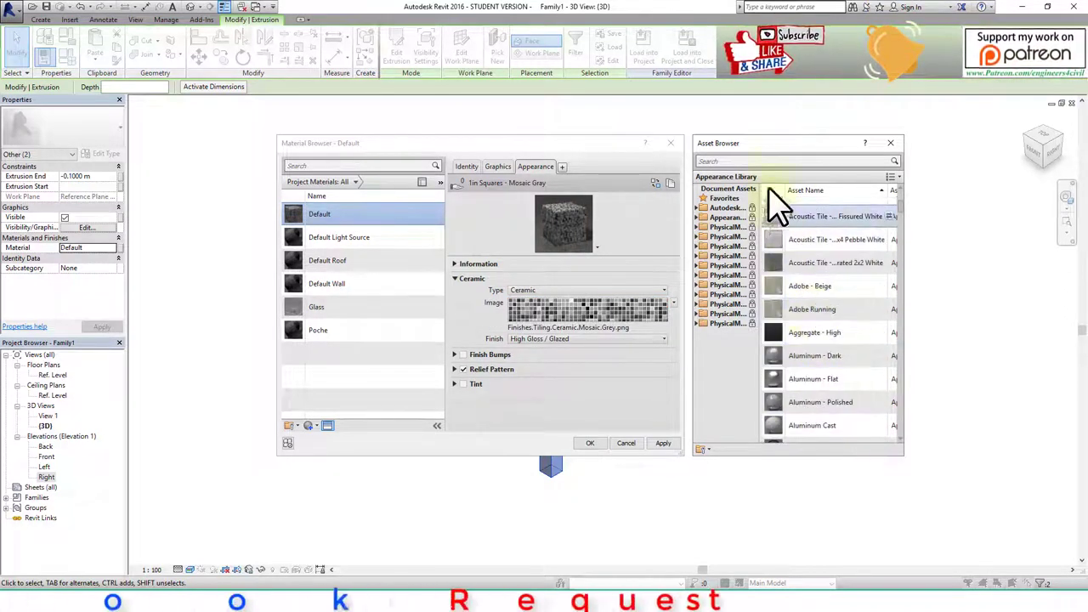
Search the appearances for 'wood' and confirm the Mahogany - Natural Polished appearance.
click(777, 160)
text(wood)
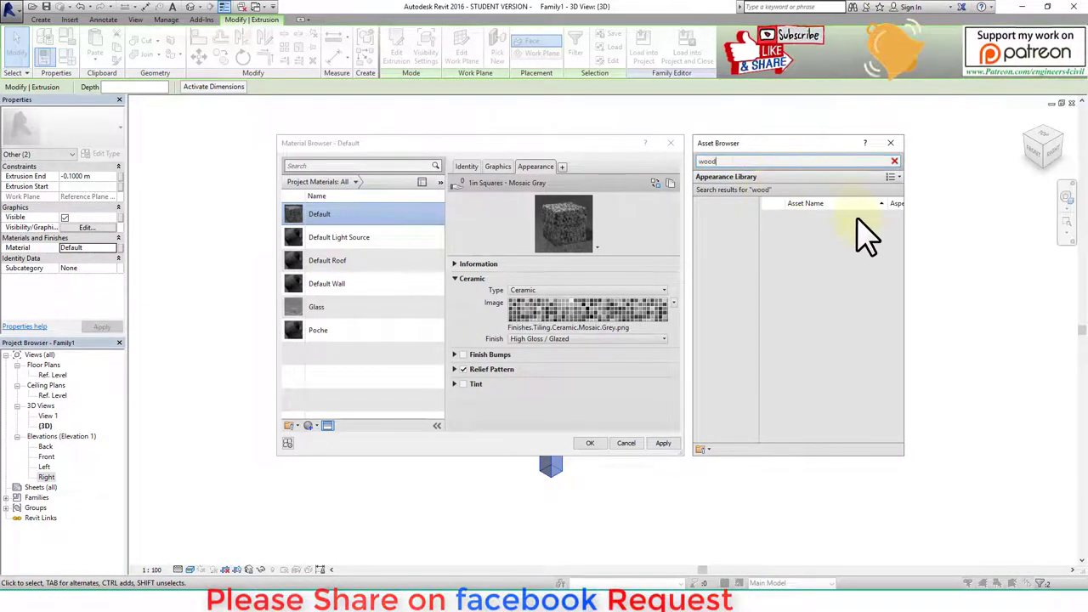
scroll(846, 315, down, 3)
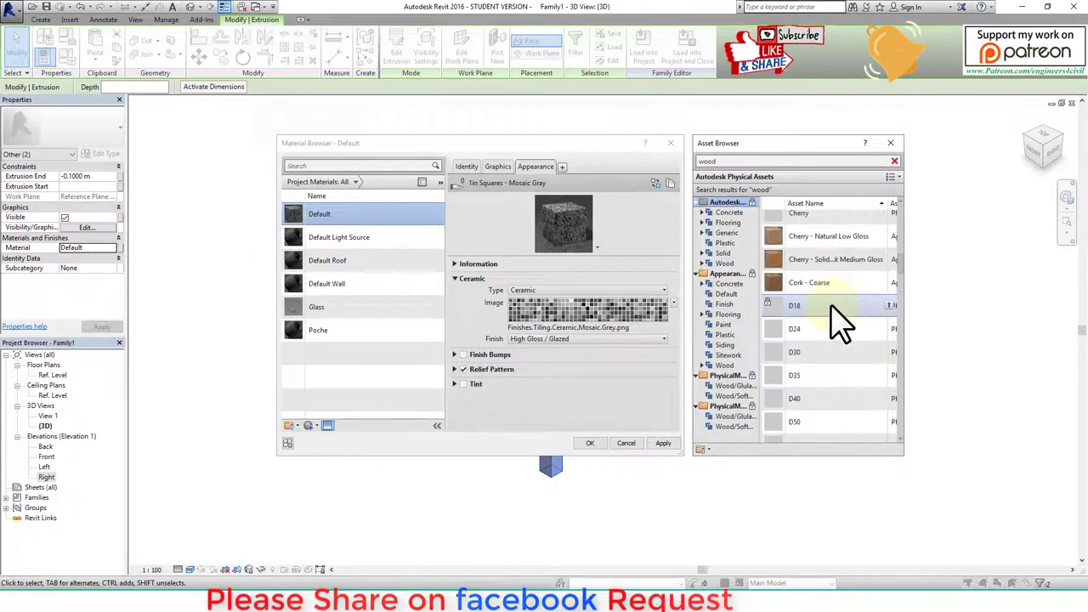
scroll(837, 319, down, 3)
scroll(838, 319, down, 2)
scroll(879, 382, down, 2)
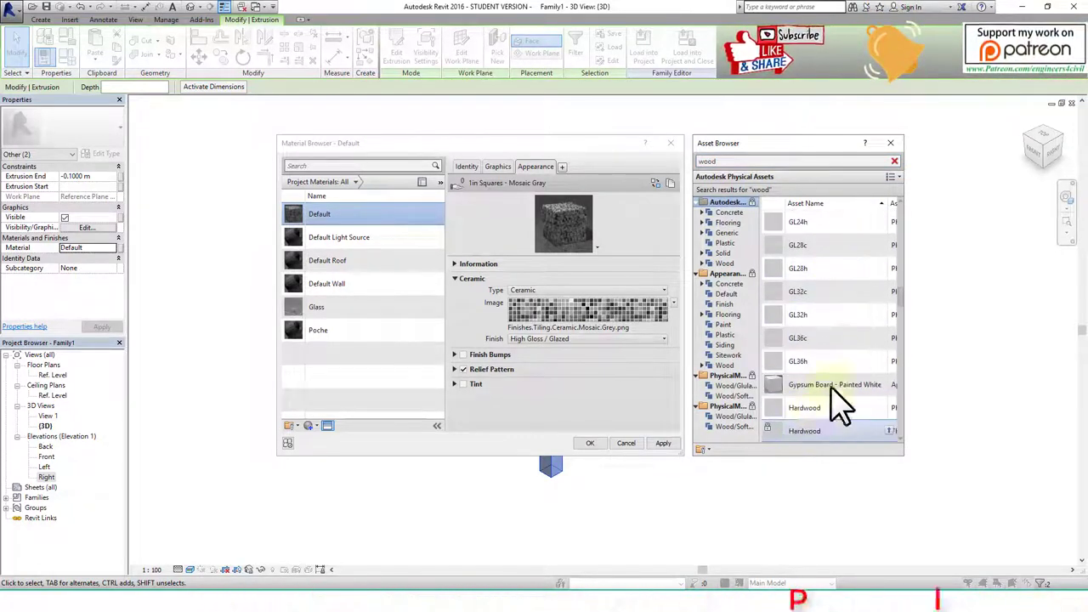
scroll(838, 400, down, 2)
scroll(845, 377, down, 1)
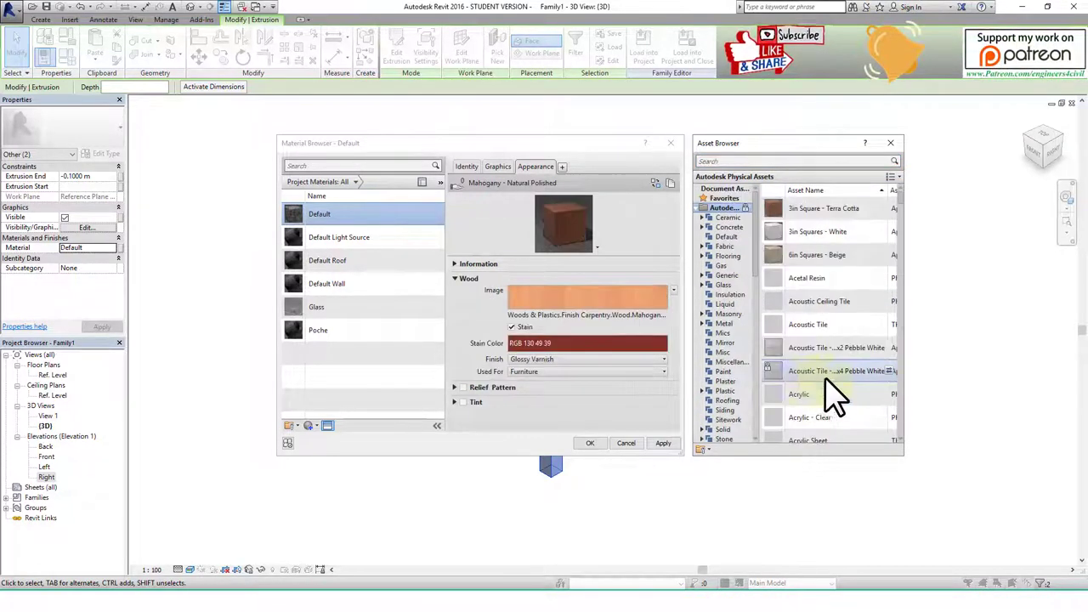
click(590, 443)
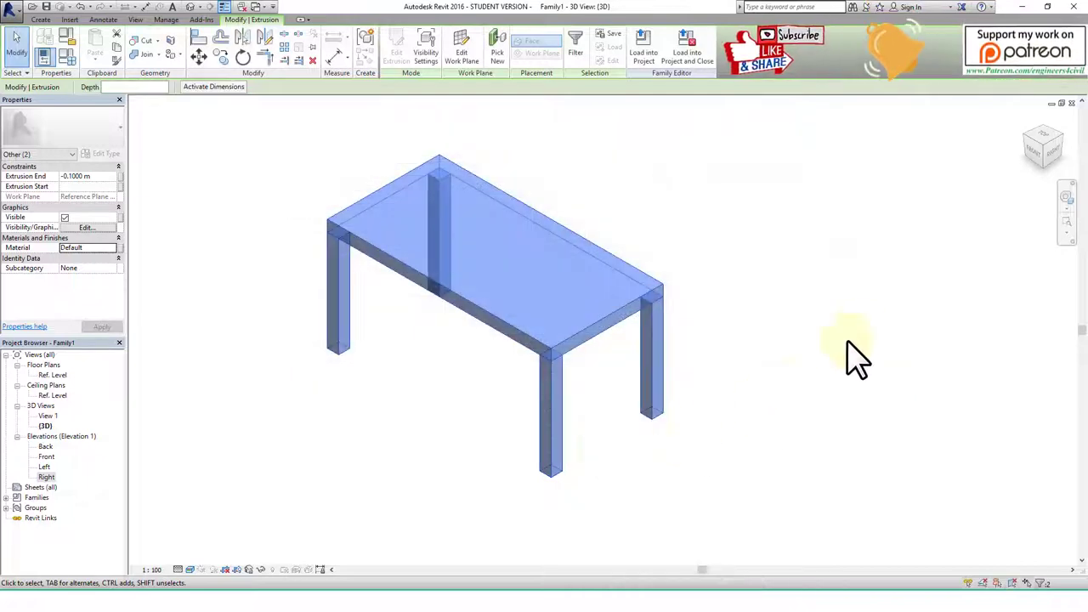
Deselect the table and pan the view to reposition it.
click(765, 325)
scroll(800, 290, down, 1)
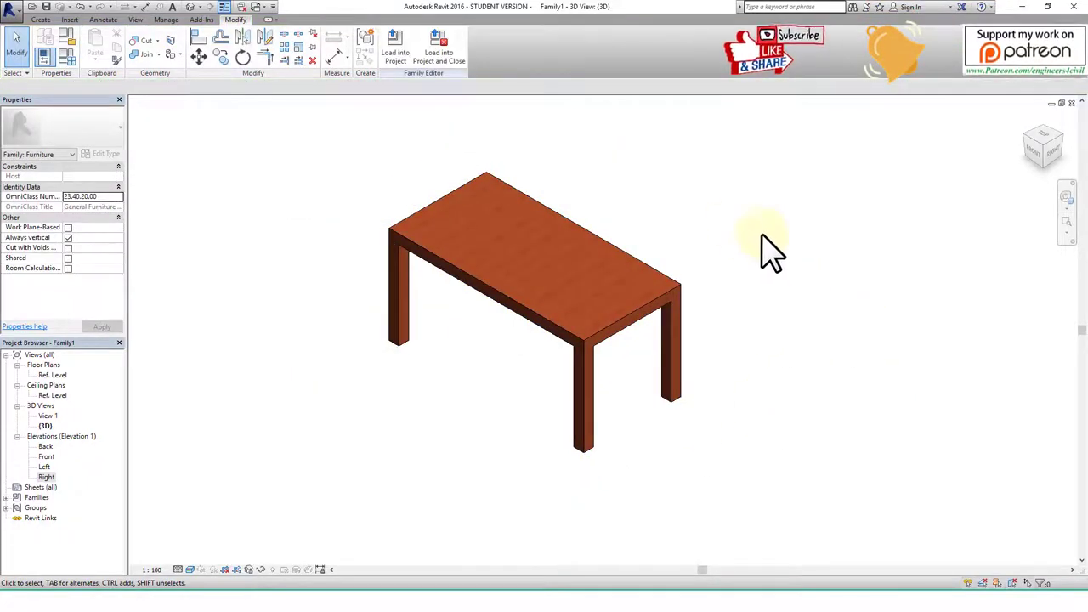
middle_drag(762, 240, 655, 333)
scroll(680, 336, up, 2)
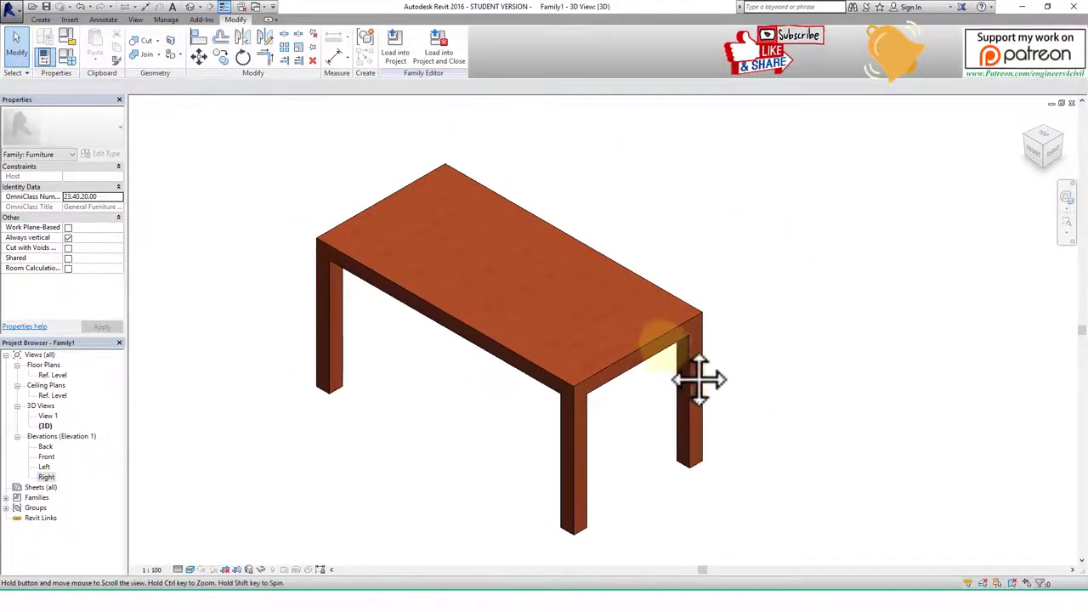
middle_drag(699, 379, 723, 368)
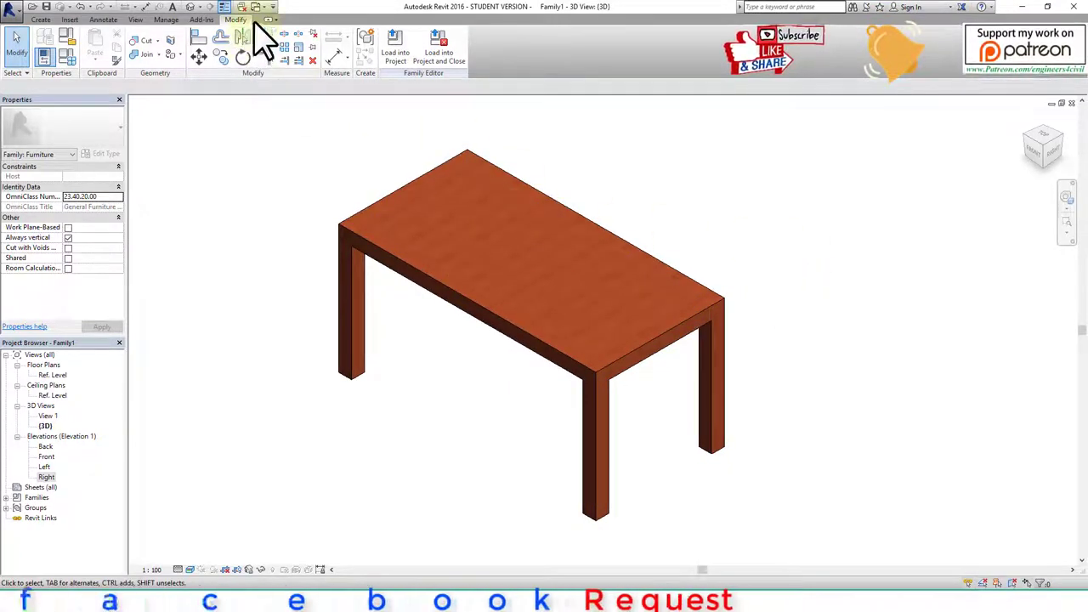
Cancel the Open dialog and bring up the application menu.
click(31, 7)
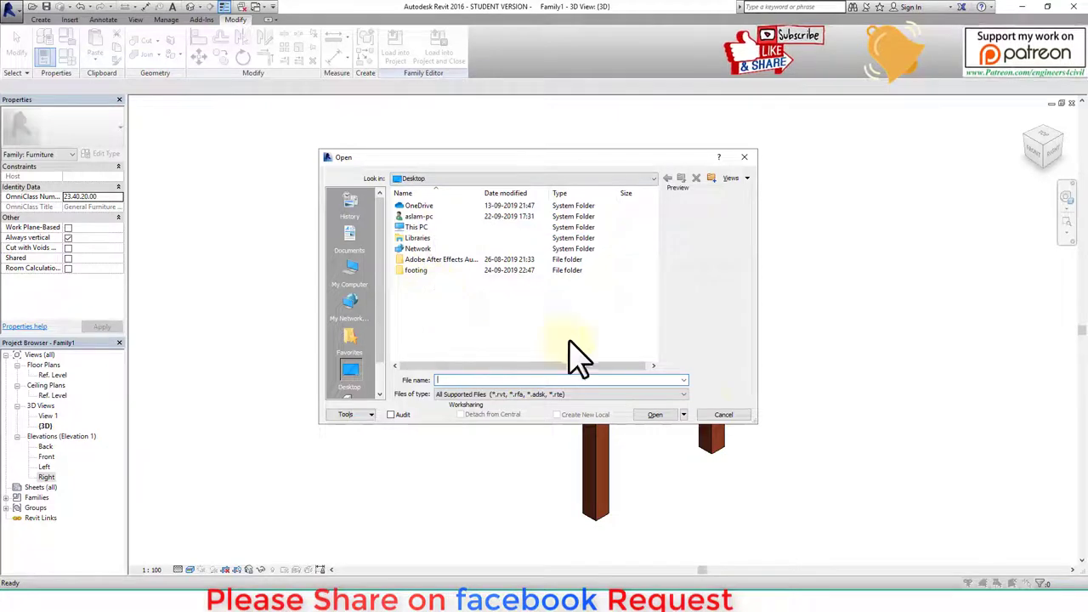
click(722, 415)
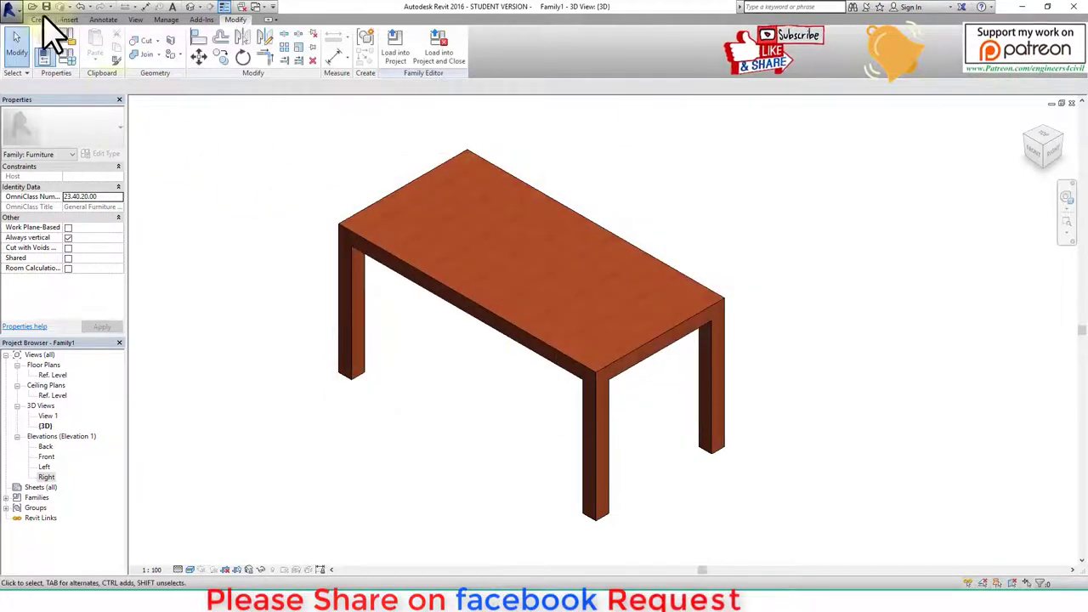
click(12, 9)
Create a new project and draw a single straight wall on Level 1.
click(35, 49)
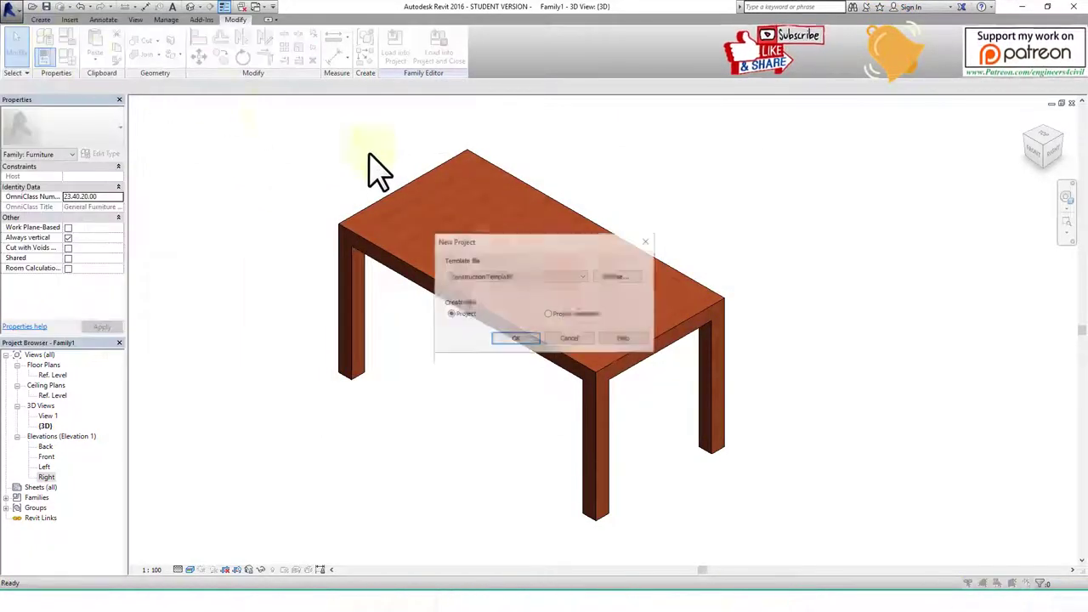
click(528, 336)
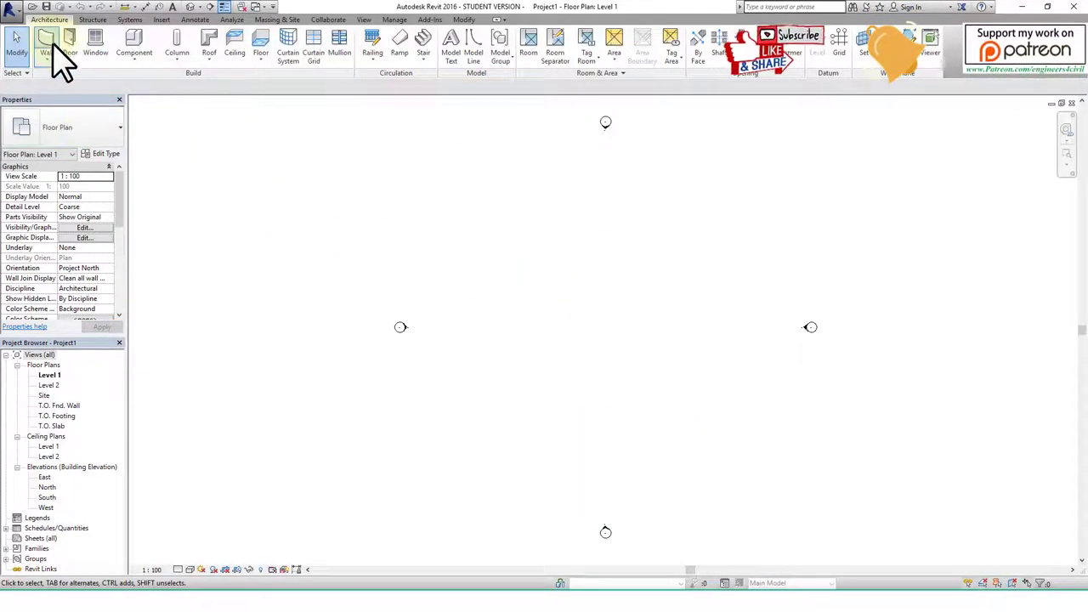
click(514, 289)
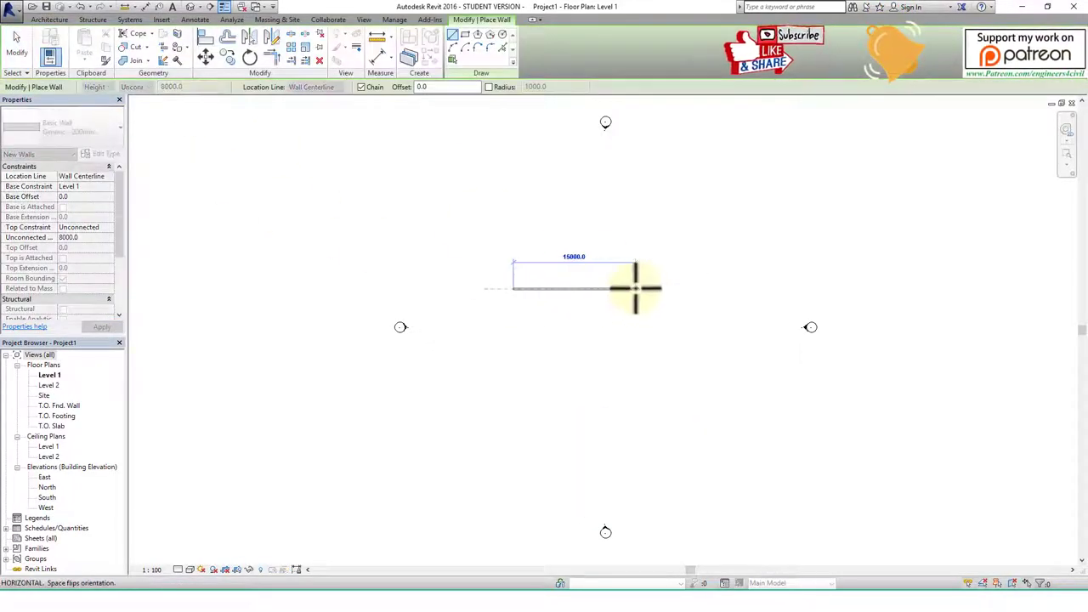
click(634, 290)
key(Escape)
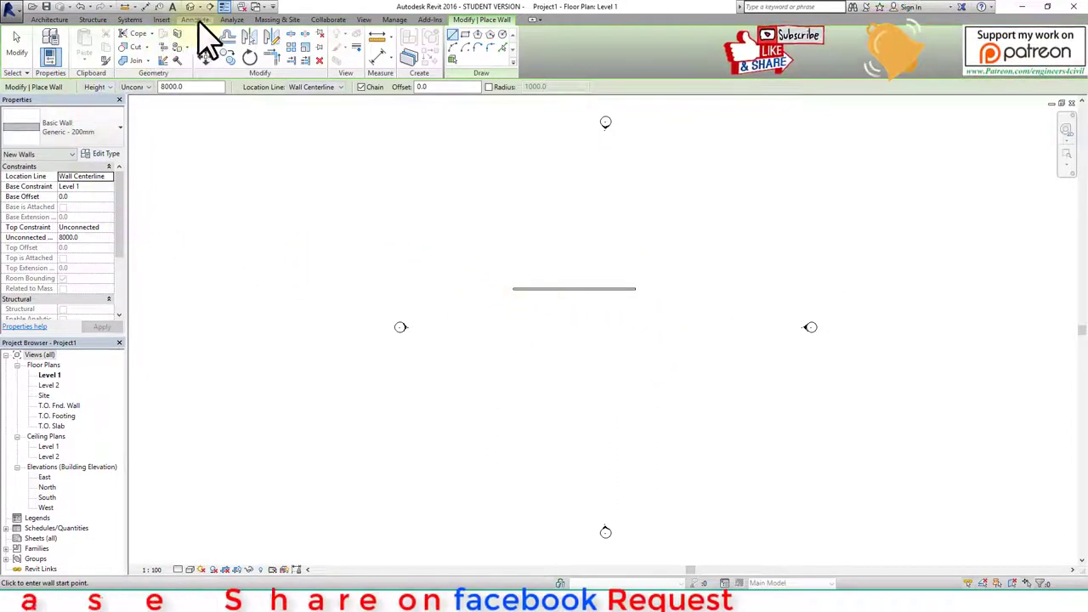
Load the table family into the project, place it beside the wall, and view it in 3D.
click(255, 8)
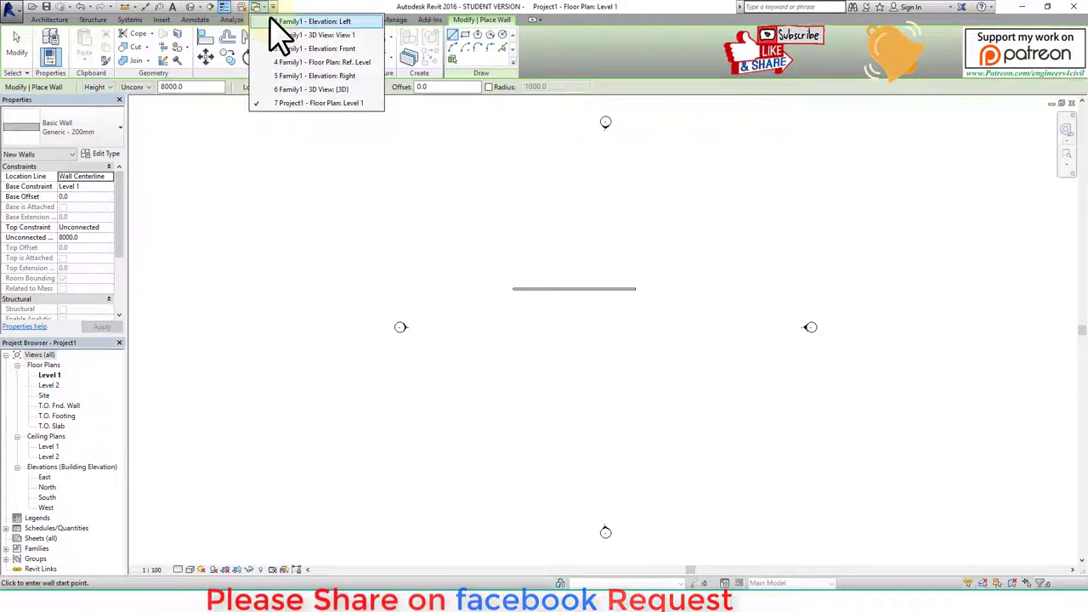
click(273, 21)
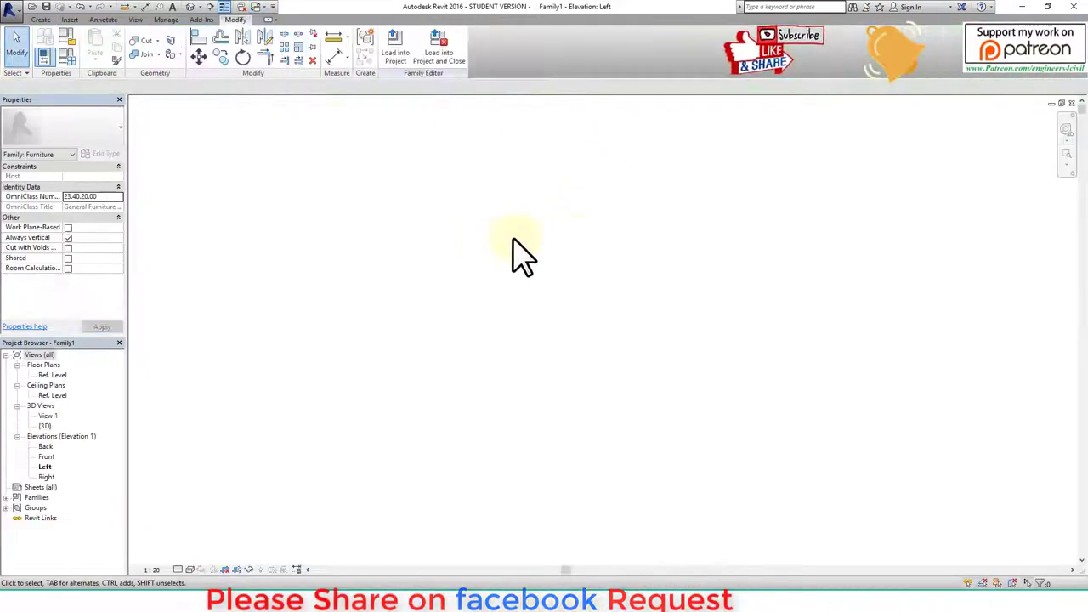
click(191, 7)
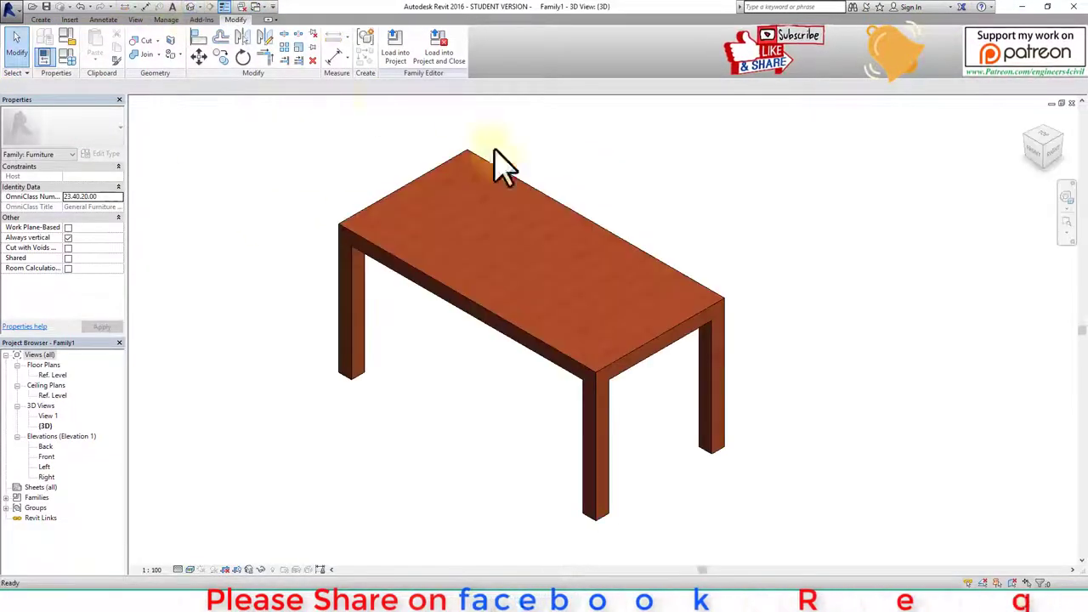
click(394, 47)
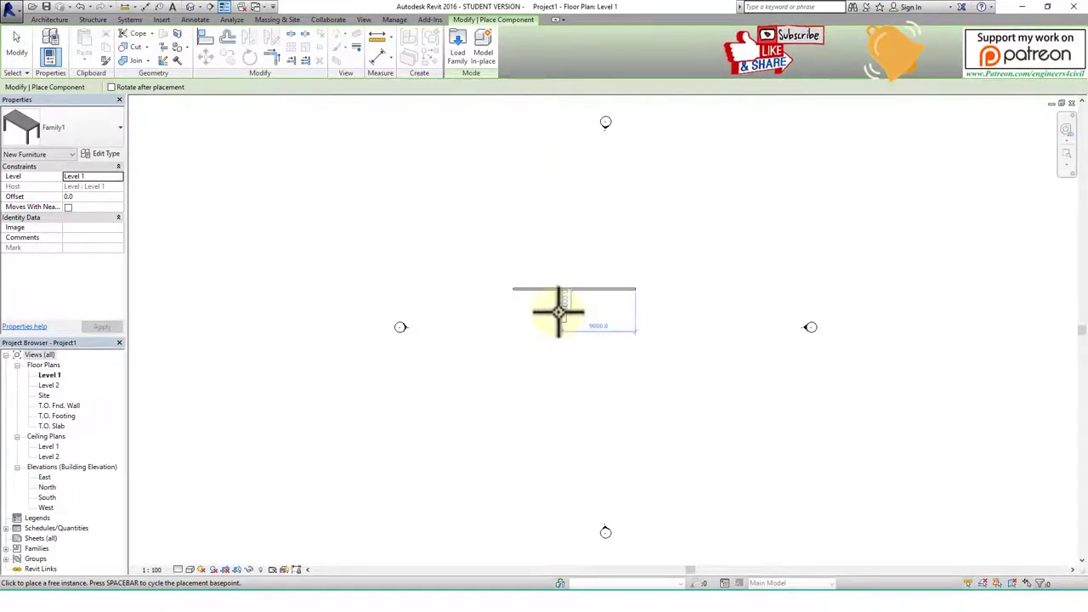
key(Escape)
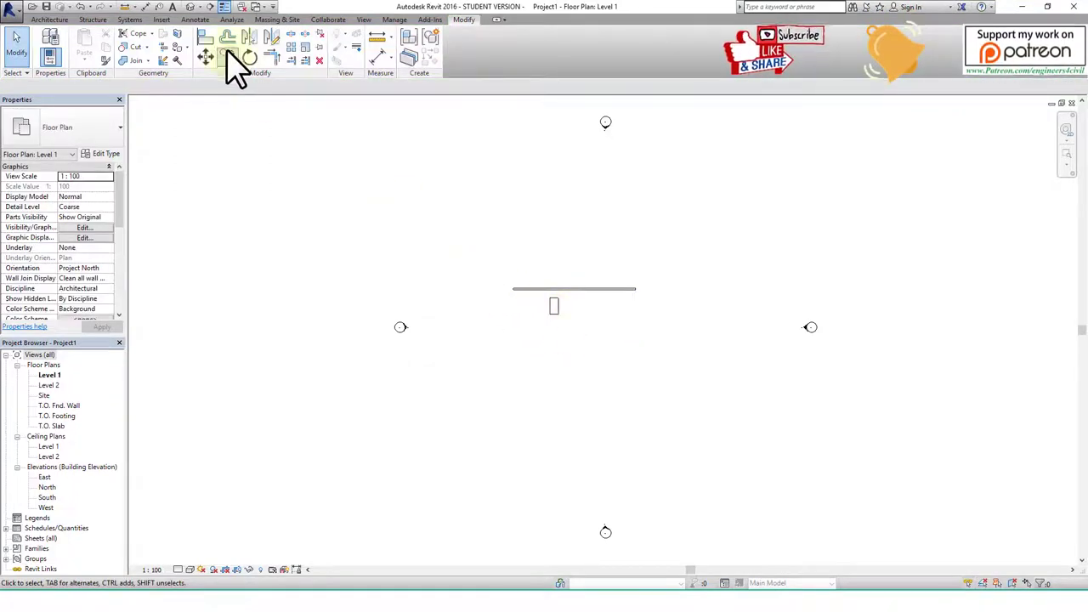
click(191, 9)
scroll(583, 369, up, 3)
Set the 3D view to Shaded visual style with Fine detail level.
scroll(559, 432, up, 3)
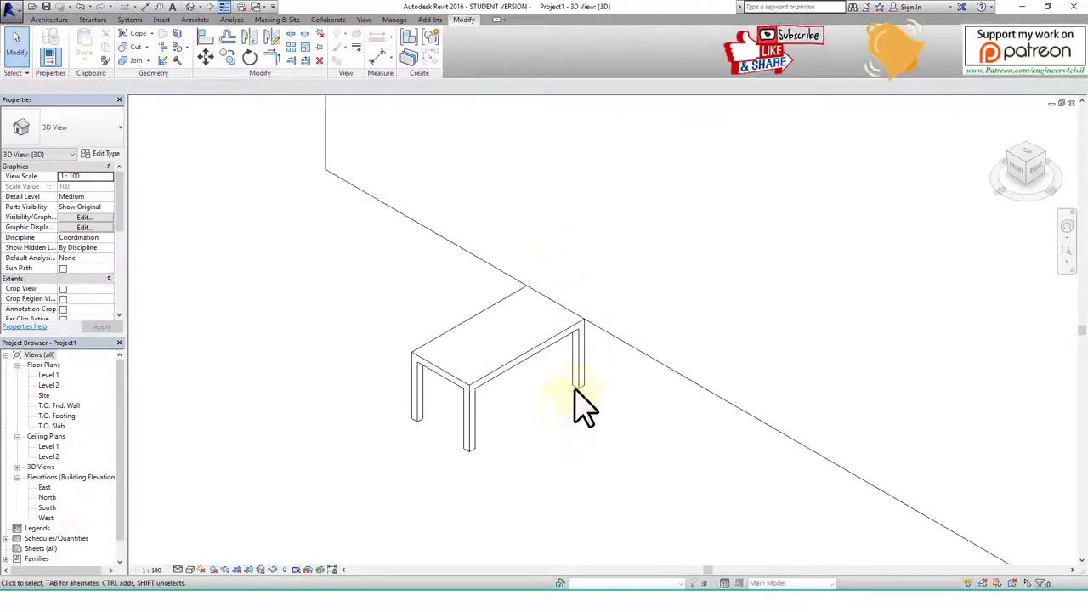
click(190, 570)
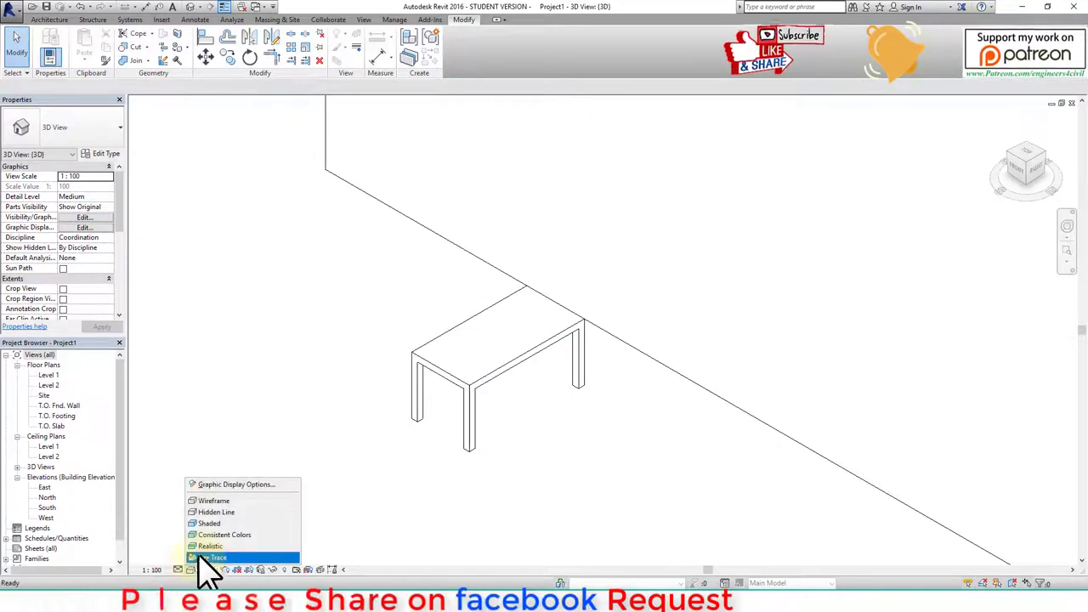
click(217, 532)
click(194, 557)
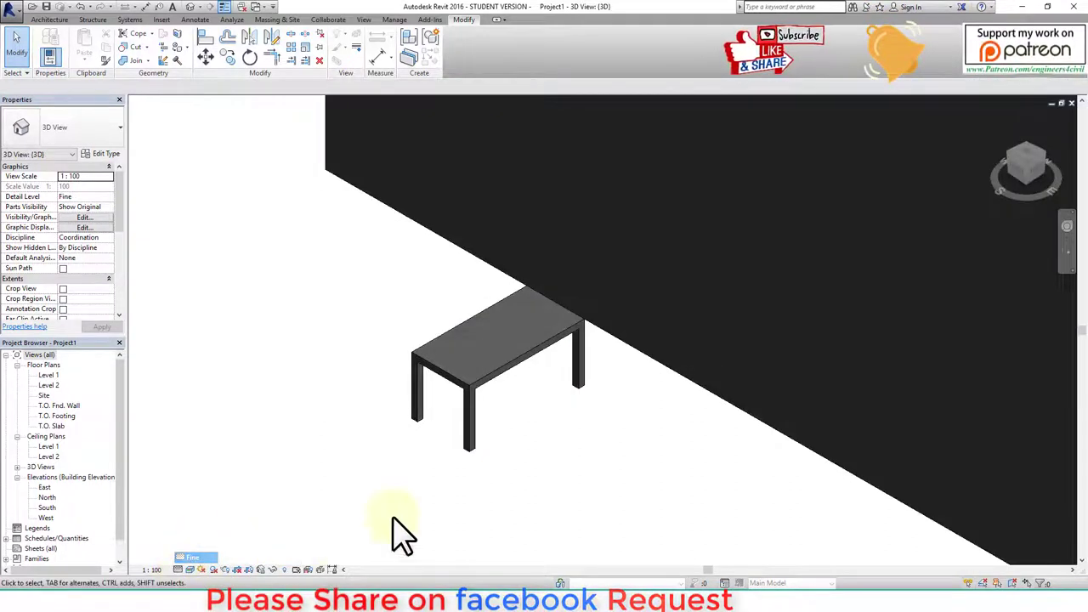
Change the table type's height to 2000 in Type Properties.
click(510, 388)
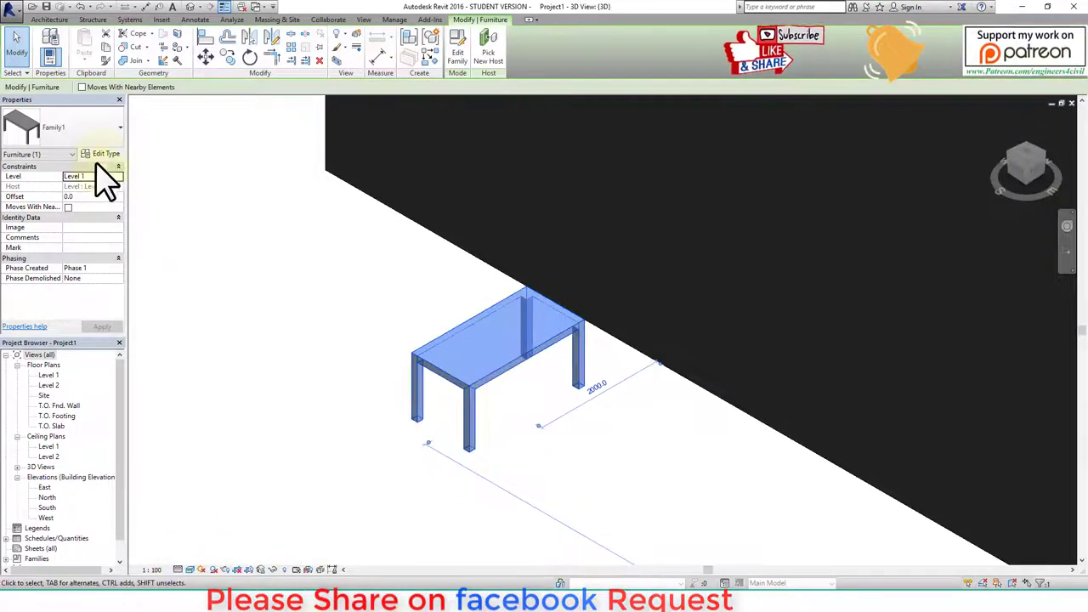
click(119, 159)
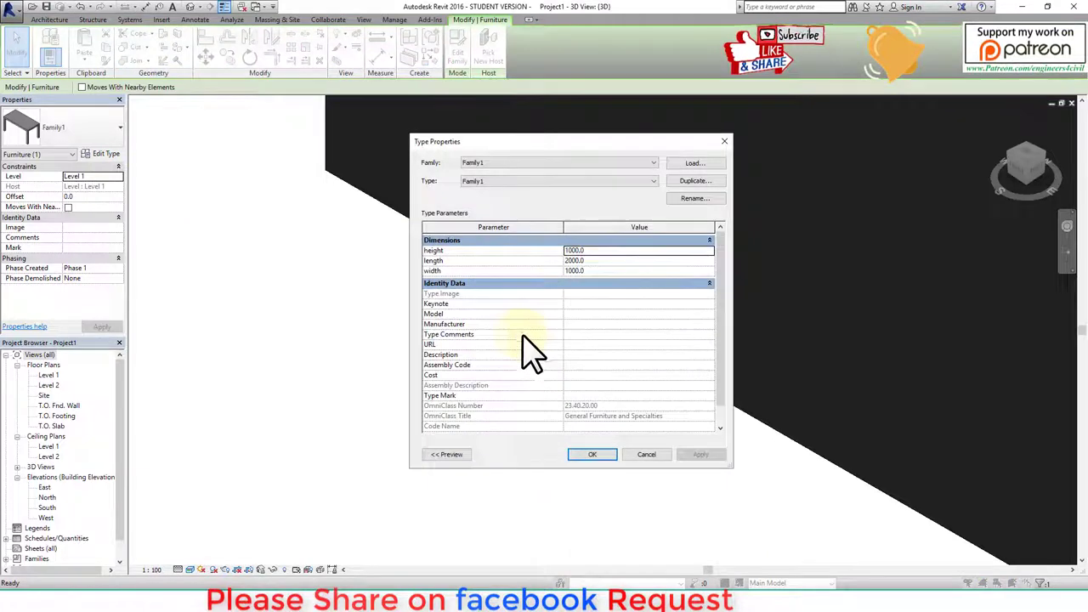
click(593, 252)
text(20)
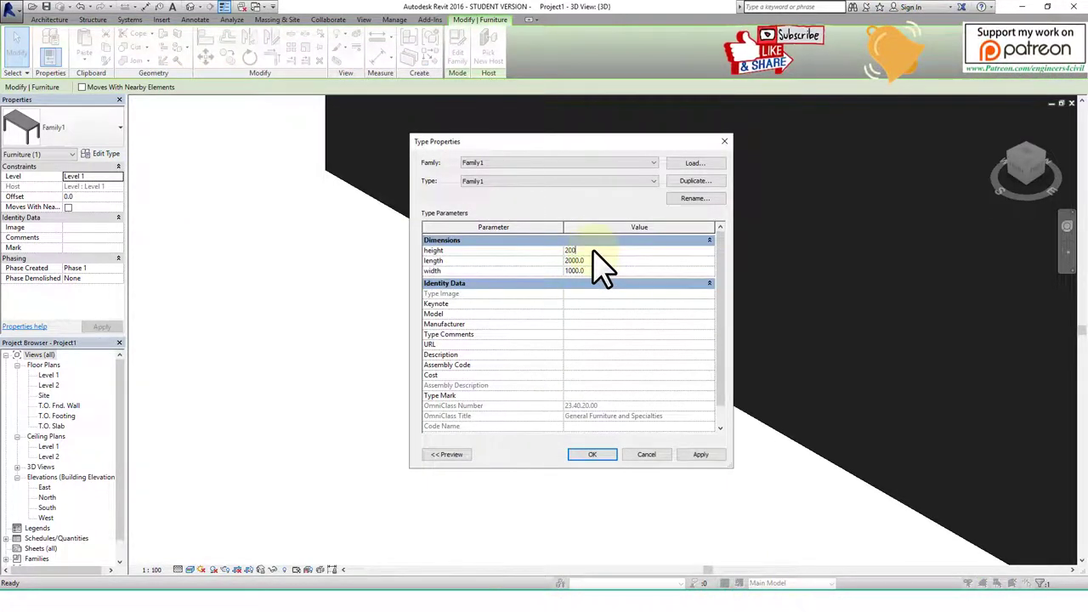
text(0)
click(593, 454)
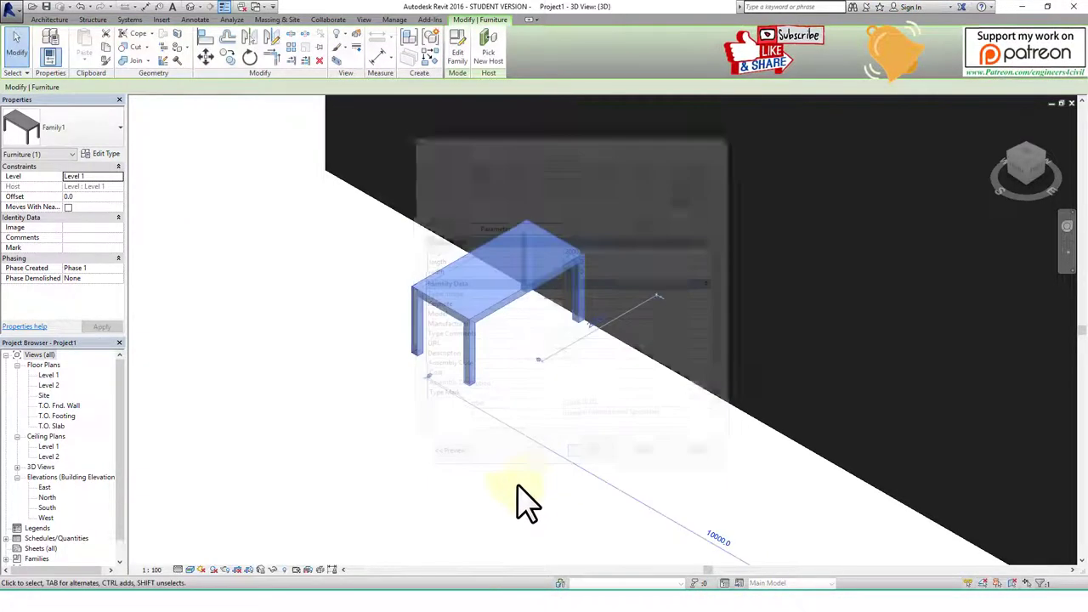
Reselect the table and give its type a new length value.
click(550, 359)
click(477, 372)
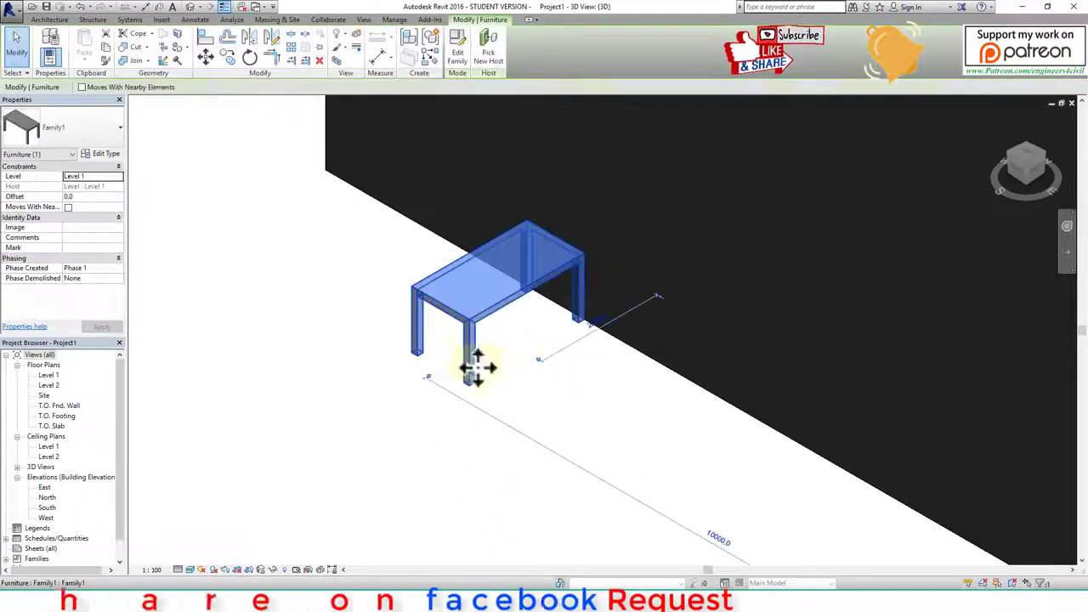
scroll(518, 404, down, 1)
scroll(506, 365, down, 1)
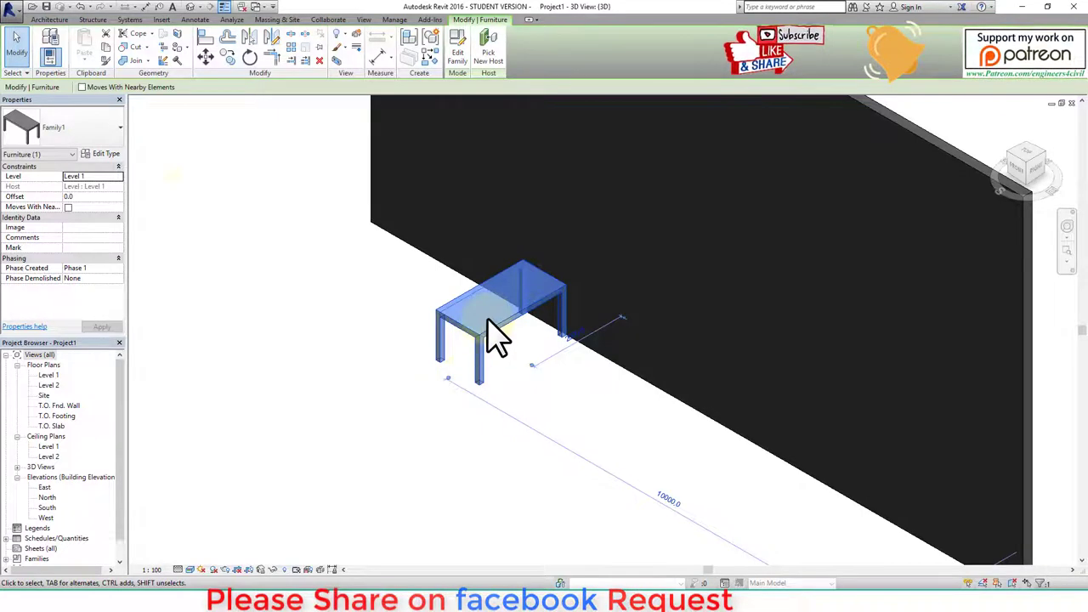
click(107, 154)
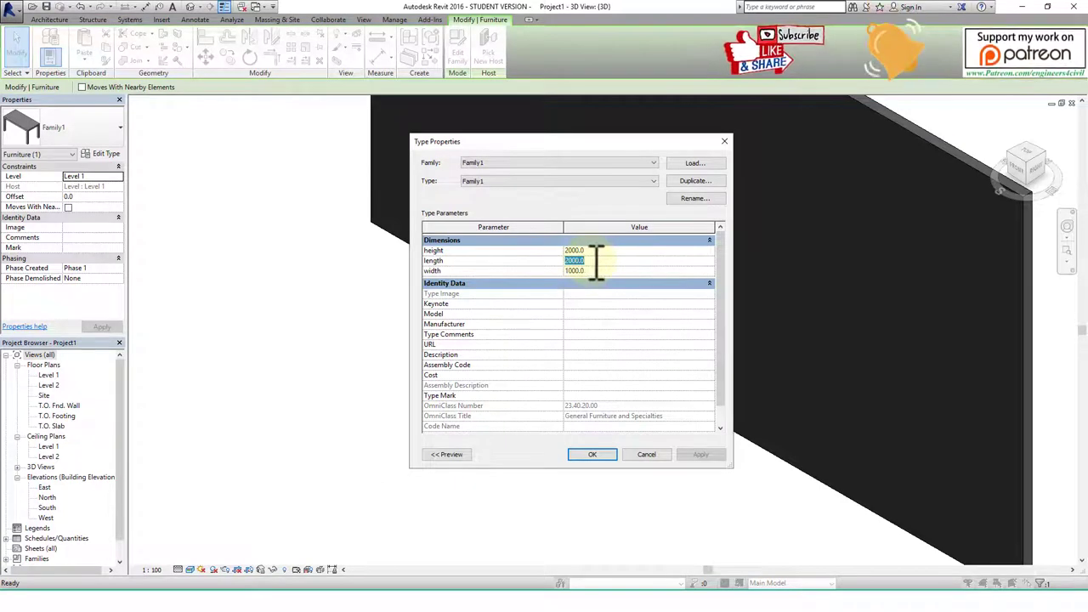
click(593, 454)
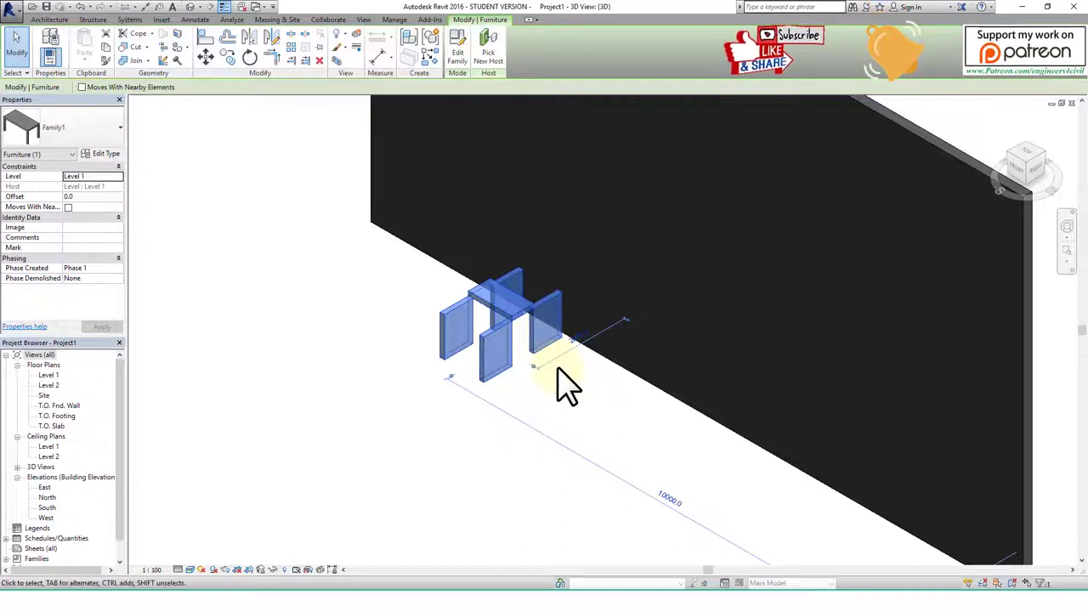
click(558, 372)
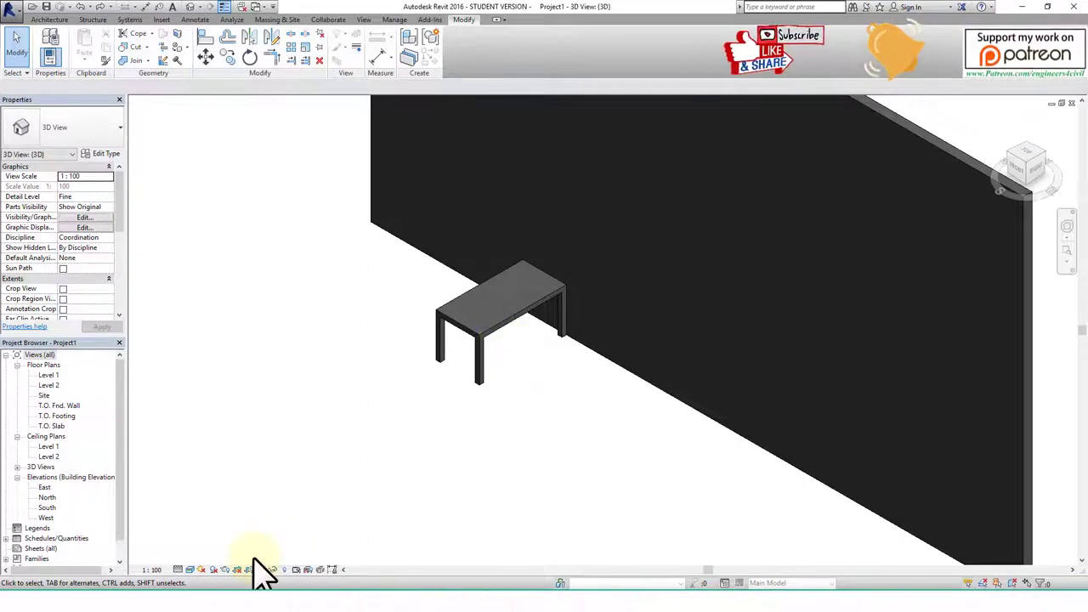
click(252, 7)
Switch to the Family1 - Elevation: Left view of the table family.
click(277, 23)
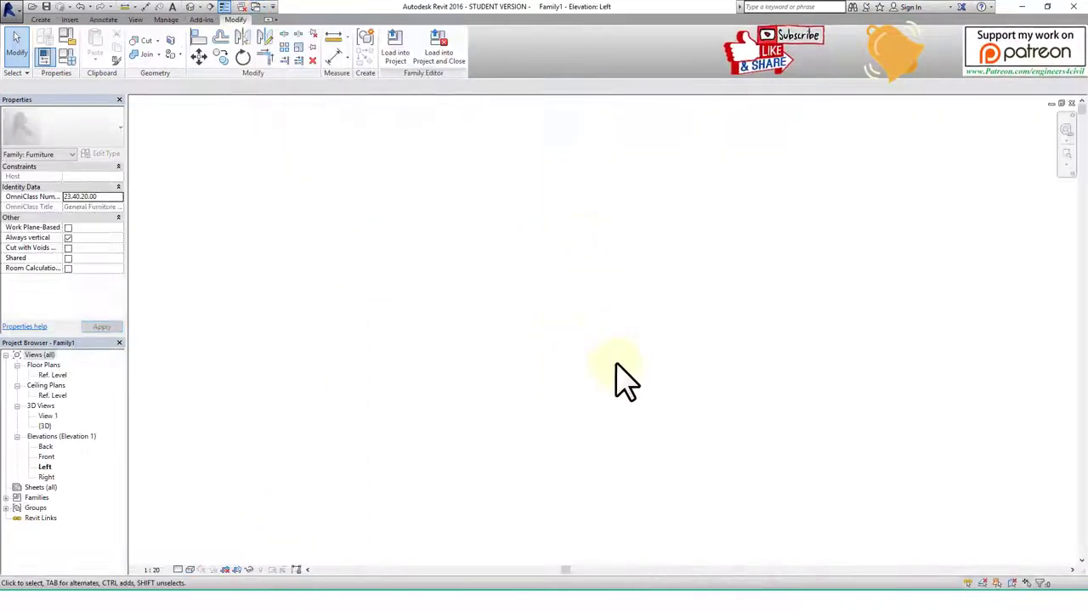